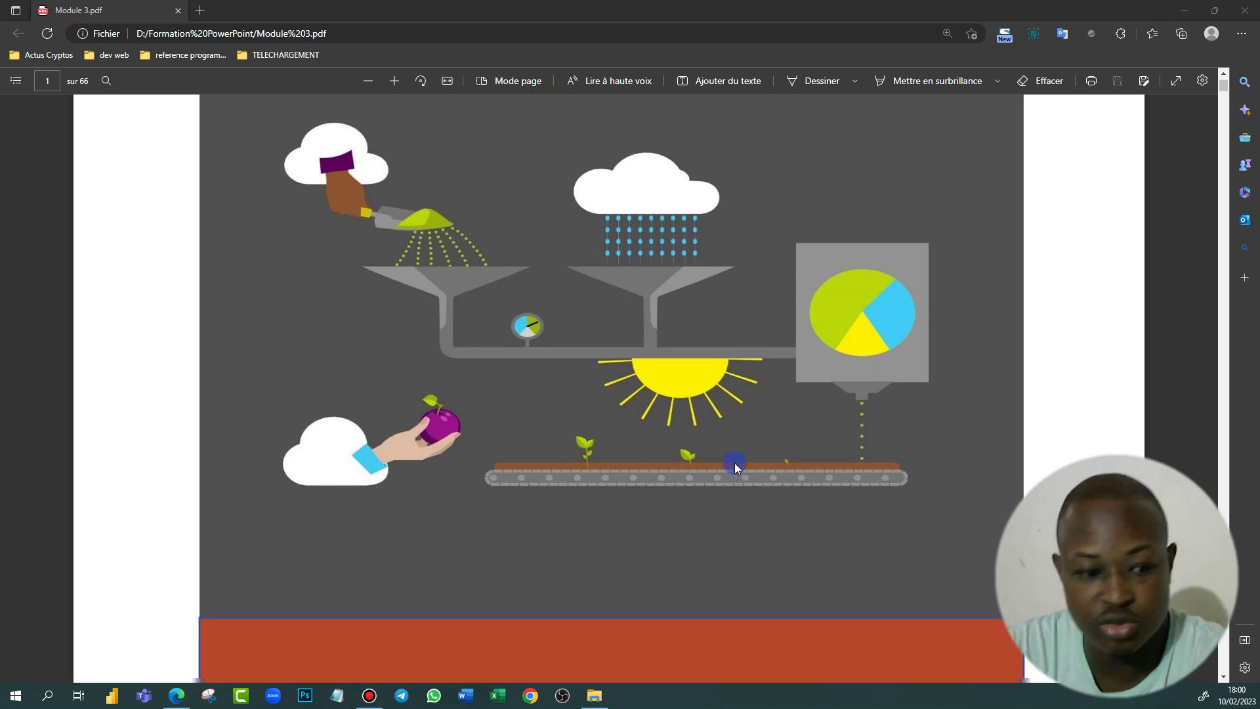
Step: Scroll down through the Module 3 PDF from its cover page
scroll(718, 467, down, 8)
scroll(737, 462, down, 5)
scroll(738, 462, down, 3)
scroll(737, 463, up, 8)
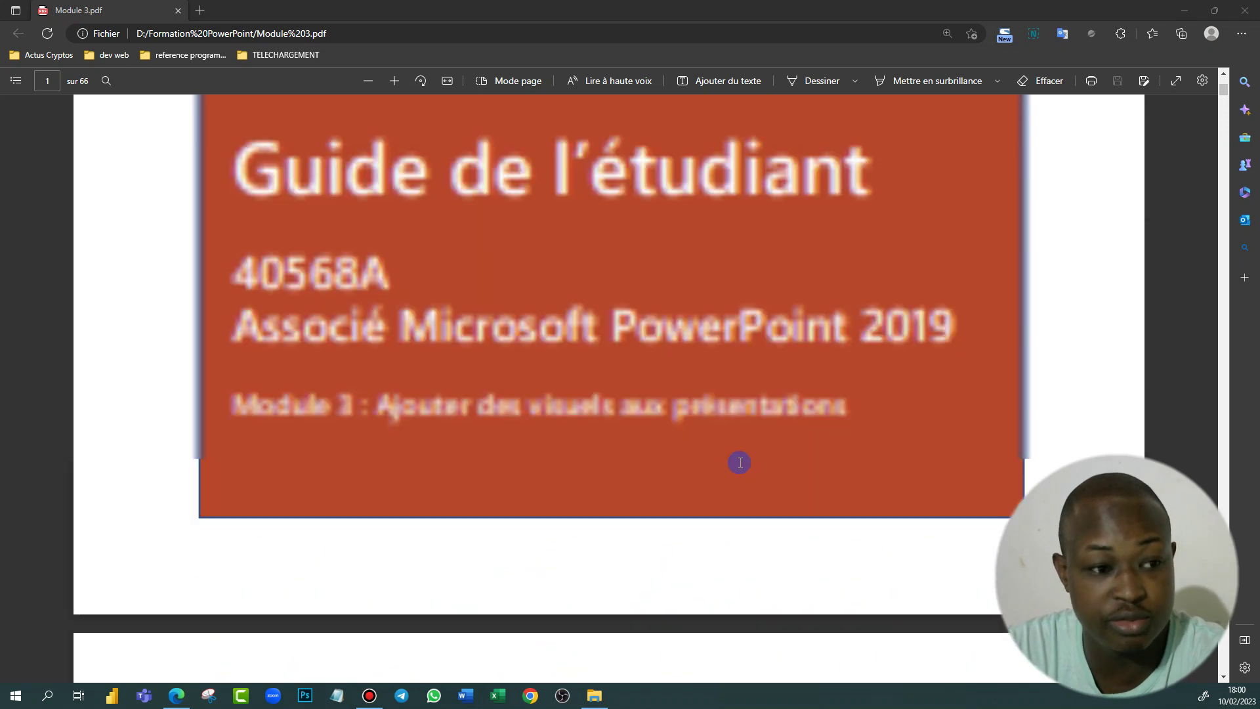
scroll(740, 462, up, 3)
scroll(738, 451, down, 2)
scroll(737, 452, down, 5)
scroll(738, 451, up, 5)
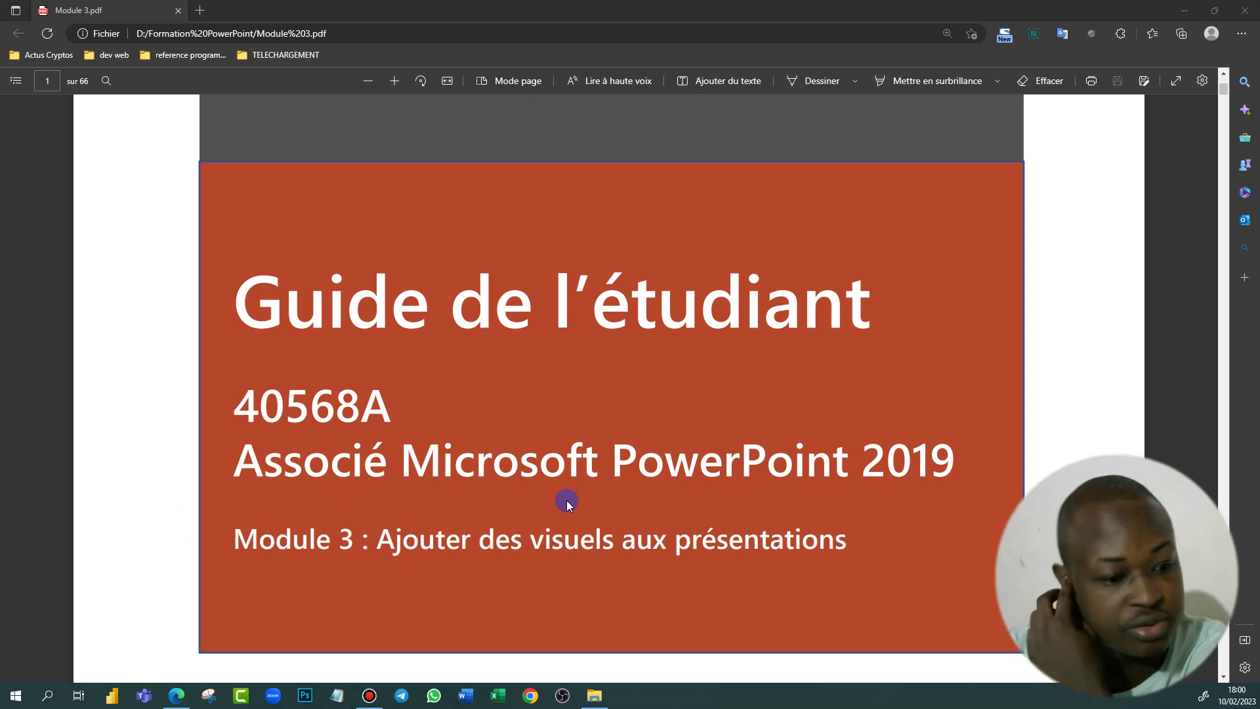
scroll(801, 436, down, 4)
scroll(810, 447, down, 3)
scroll(811, 451, up, 7)
scroll(814, 459, down, 3)
scroll(813, 462, down, 5)
scroll(812, 462, down, 4)
scroll(814, 466, down, 4)
scroll(817, 471, down, 3)
scroll(821, 478, down, 5)
scroll(824, 479, down, 5)
scroll(825, 477, down, 5)
scroll(828, 476, down, 4)
scroll(829, 482, down, 6)
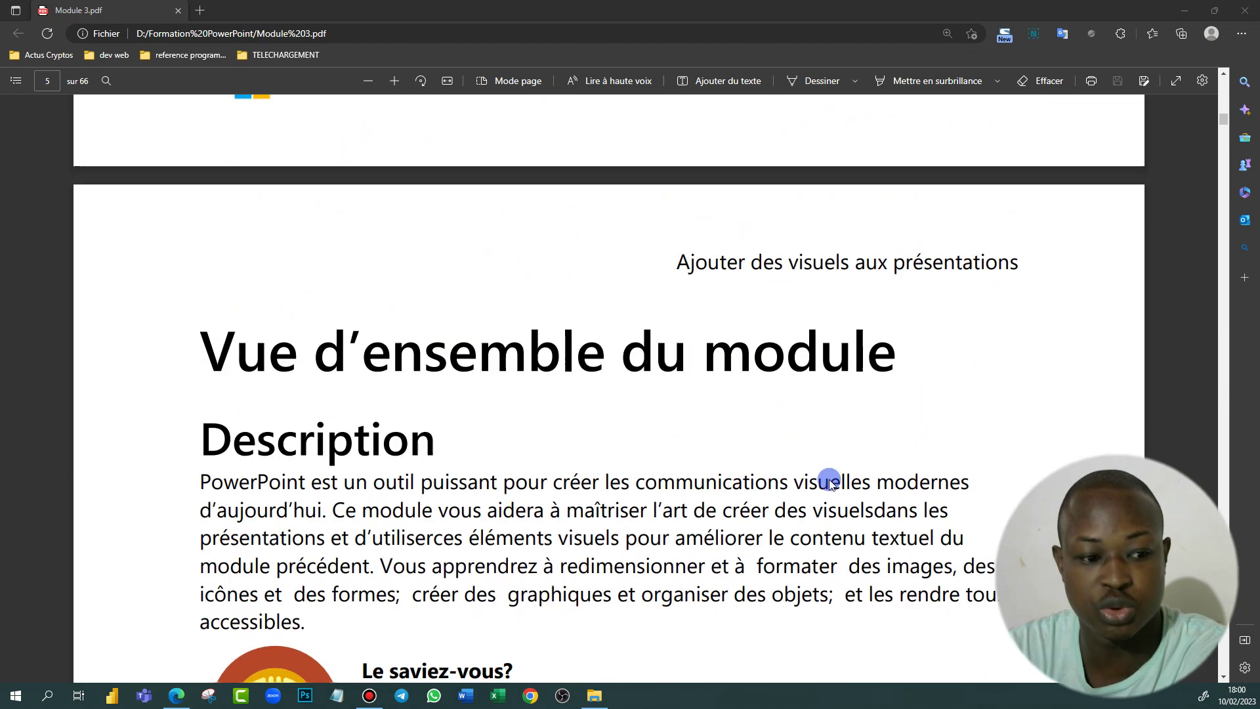
scroll(829, 481, down, 5)
scroll(829, 478, down, 7)
scroll(829, 479, down, 3)
scroll(830, 480, up, 1)
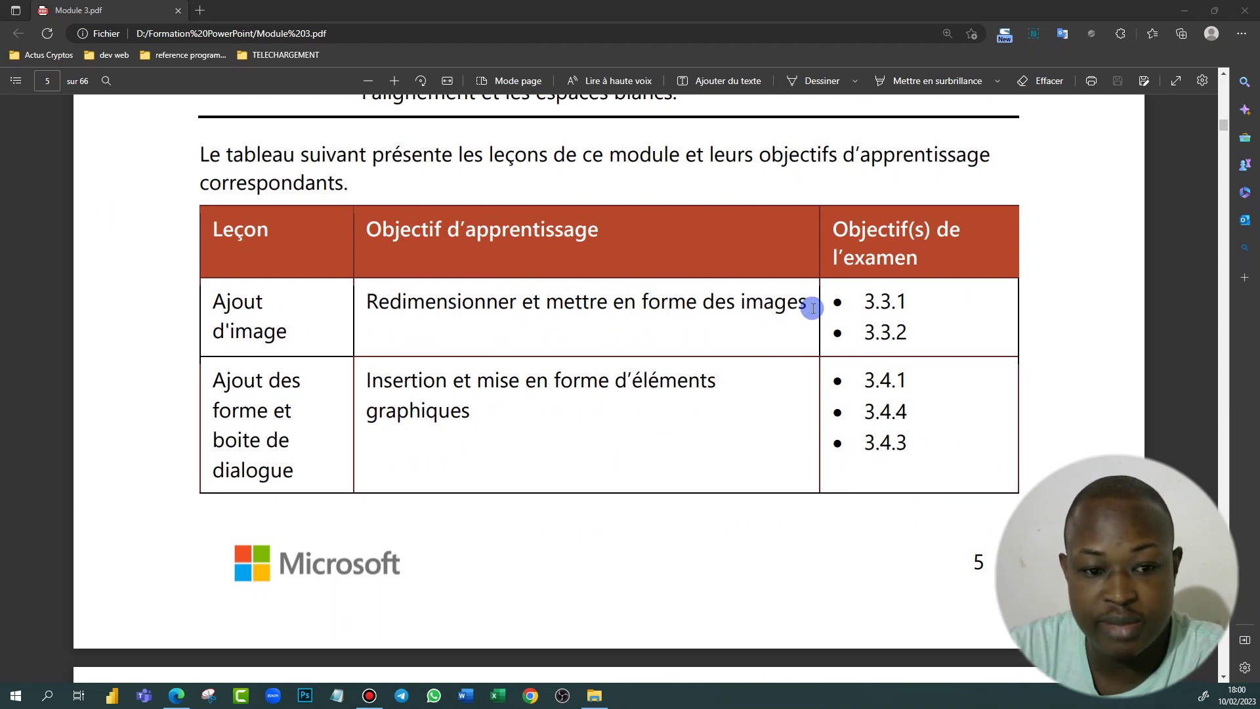
Step: Settle on the page 5 lesson-objectives table, then bring up the Windows Start menu
scroll(731, 360, down, 10)
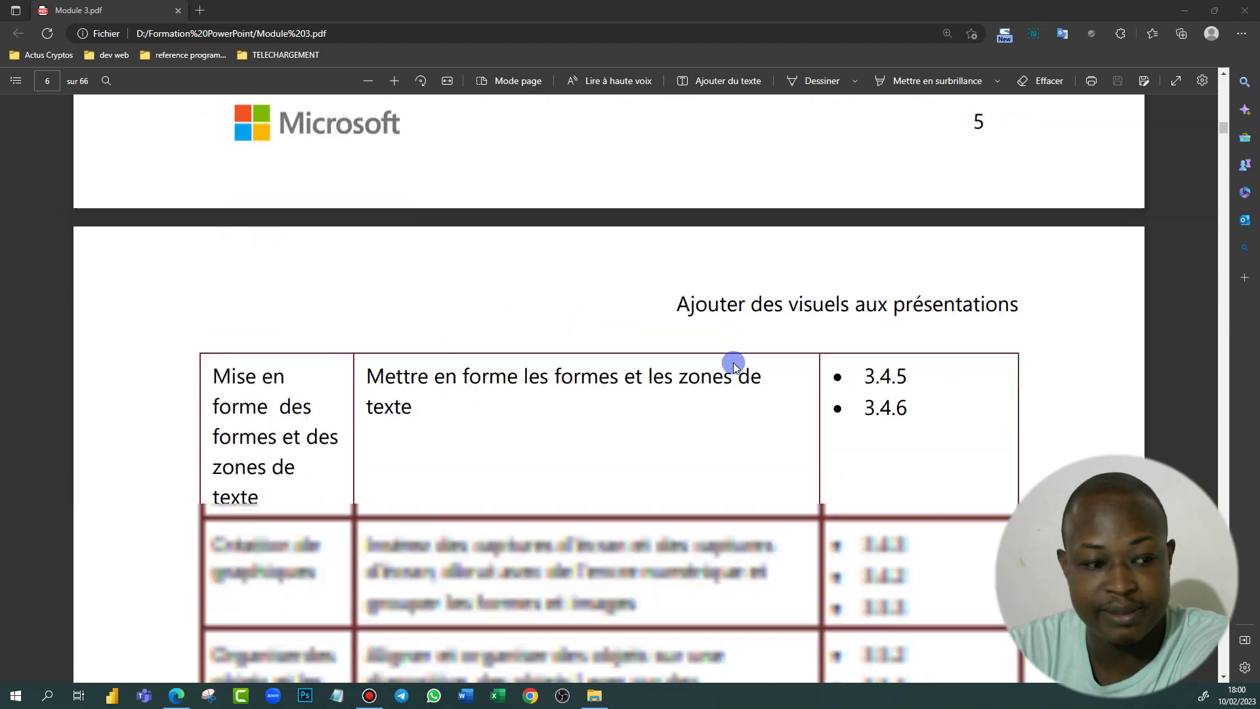
scroll(731, 361, down, 10)
scroll(726, 360, up, 8)
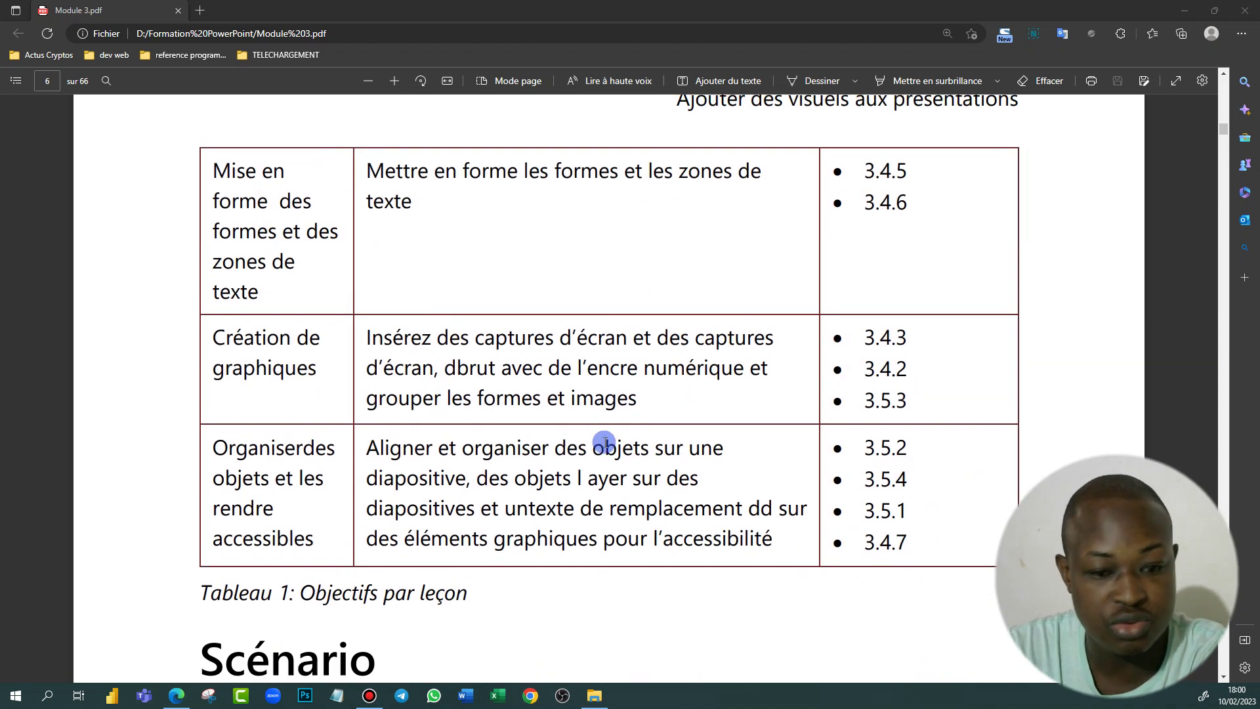
scroll(766, 443, up, 5)
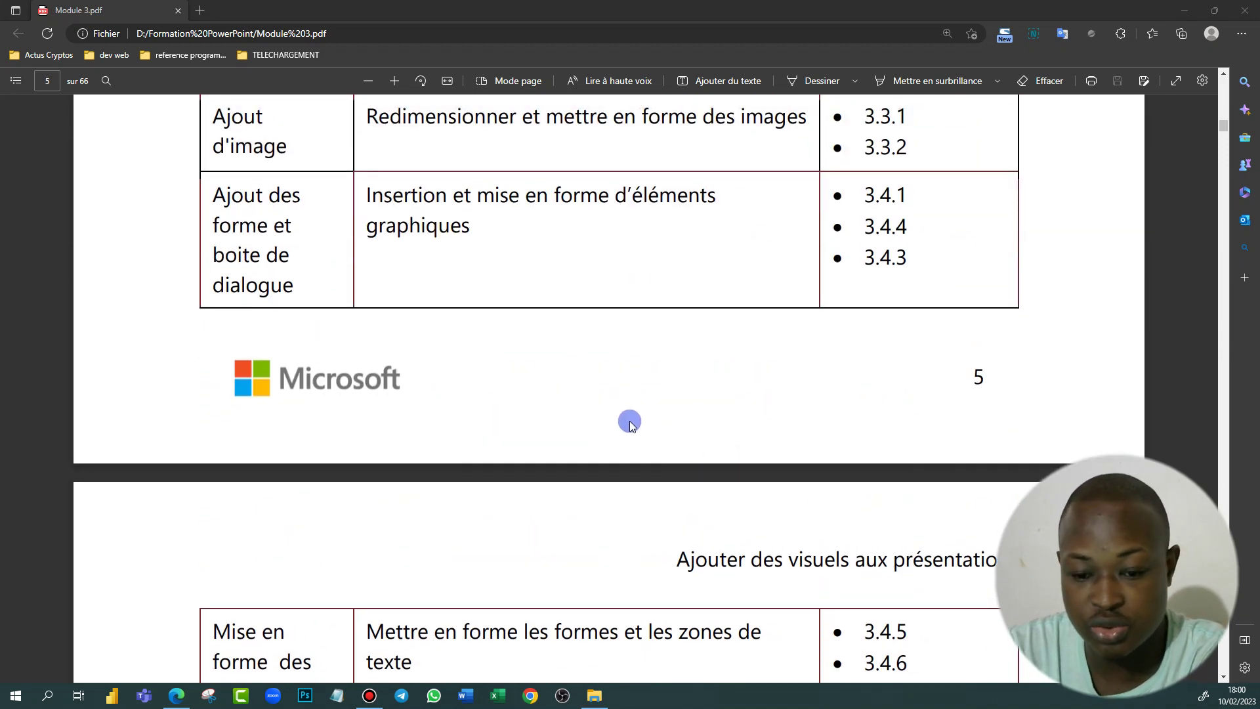
scroll(630, 419, up, 5)
scroll(630, 420, down, 5)
scroll(640, 429, down, 4)
scroll(644, 433, down, 3)
scroll(636, 478, up, 10)
scroll(525, 394, up, 3)
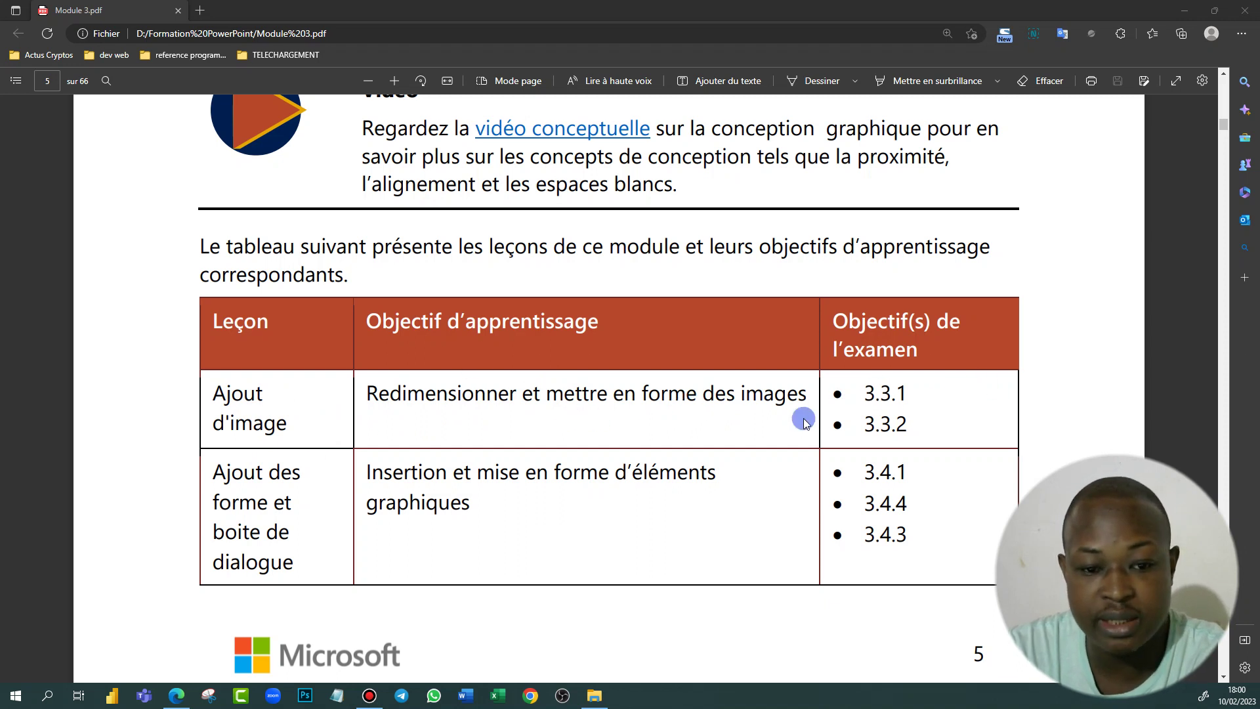
click(20, 696)
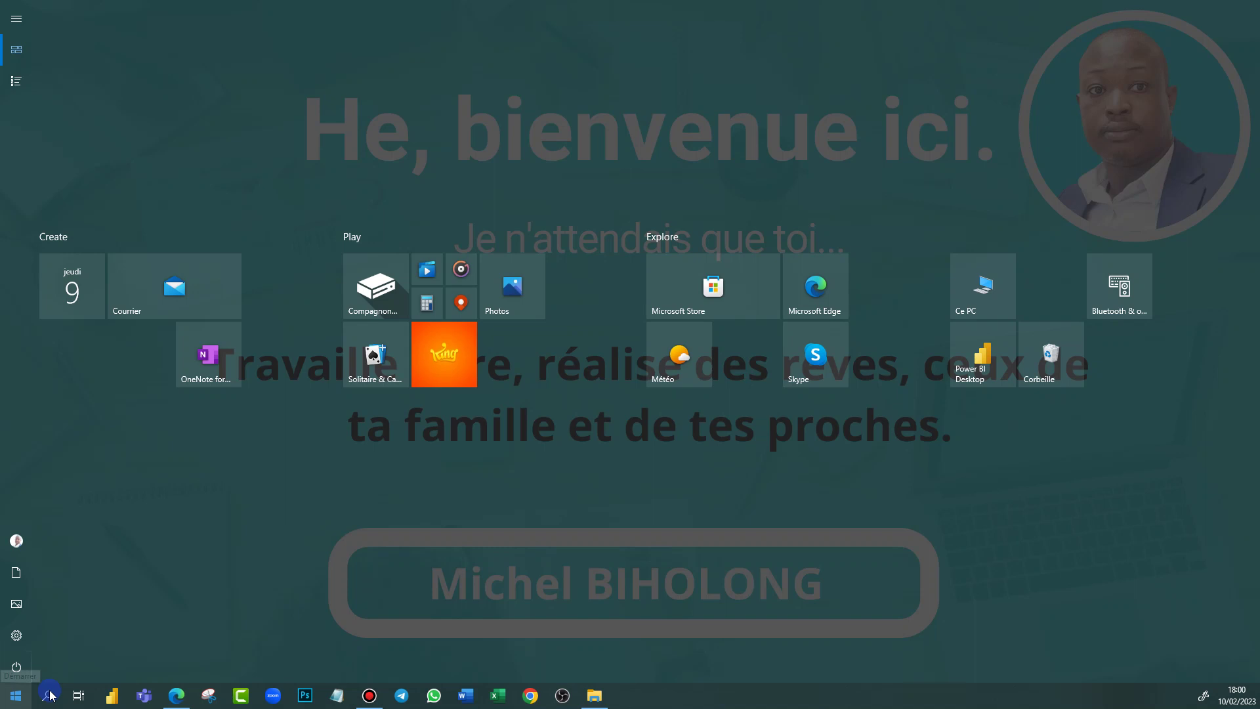
Step: Search the Start menu for PowerPoint and launch PowerPoint 2019
click(16, 82)
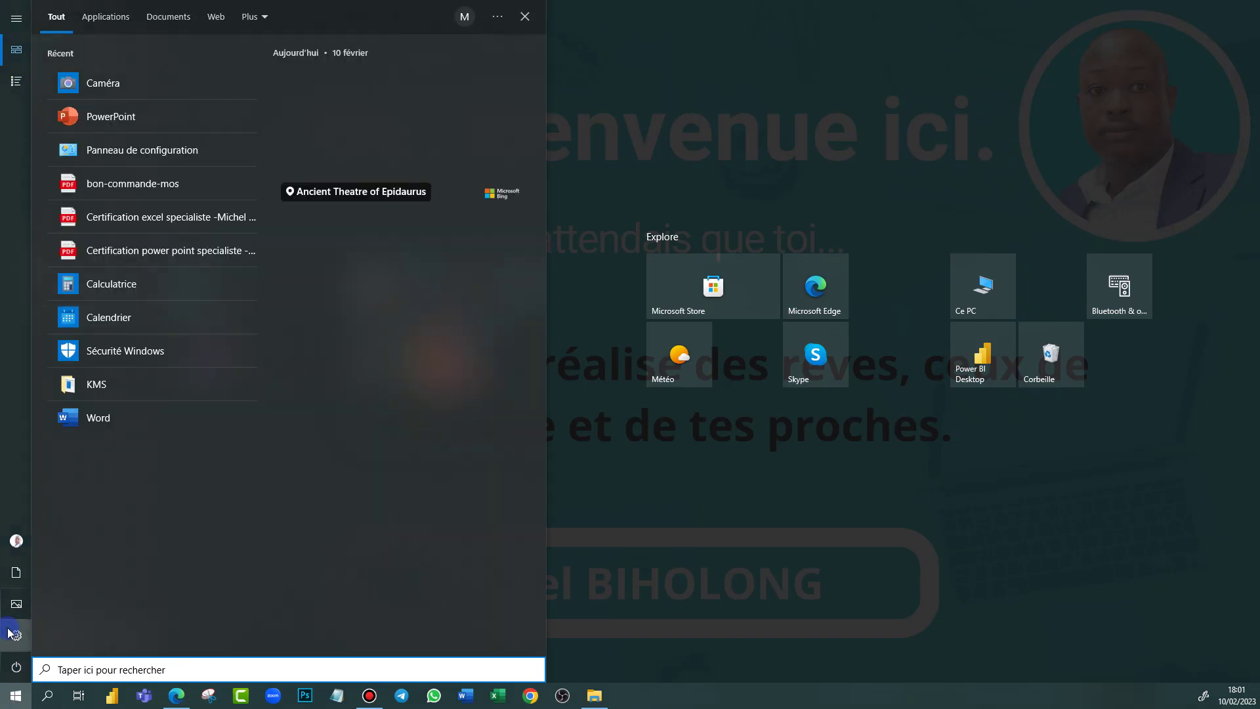
text(pow)
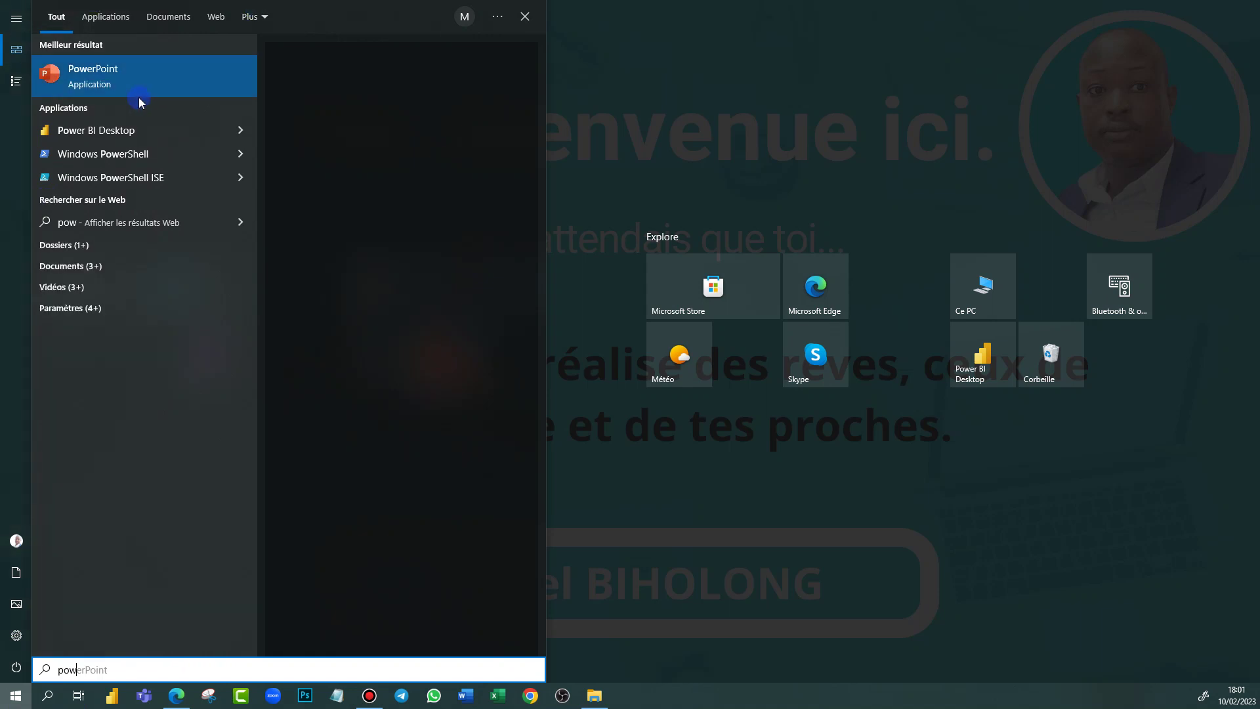
click(146, 90)
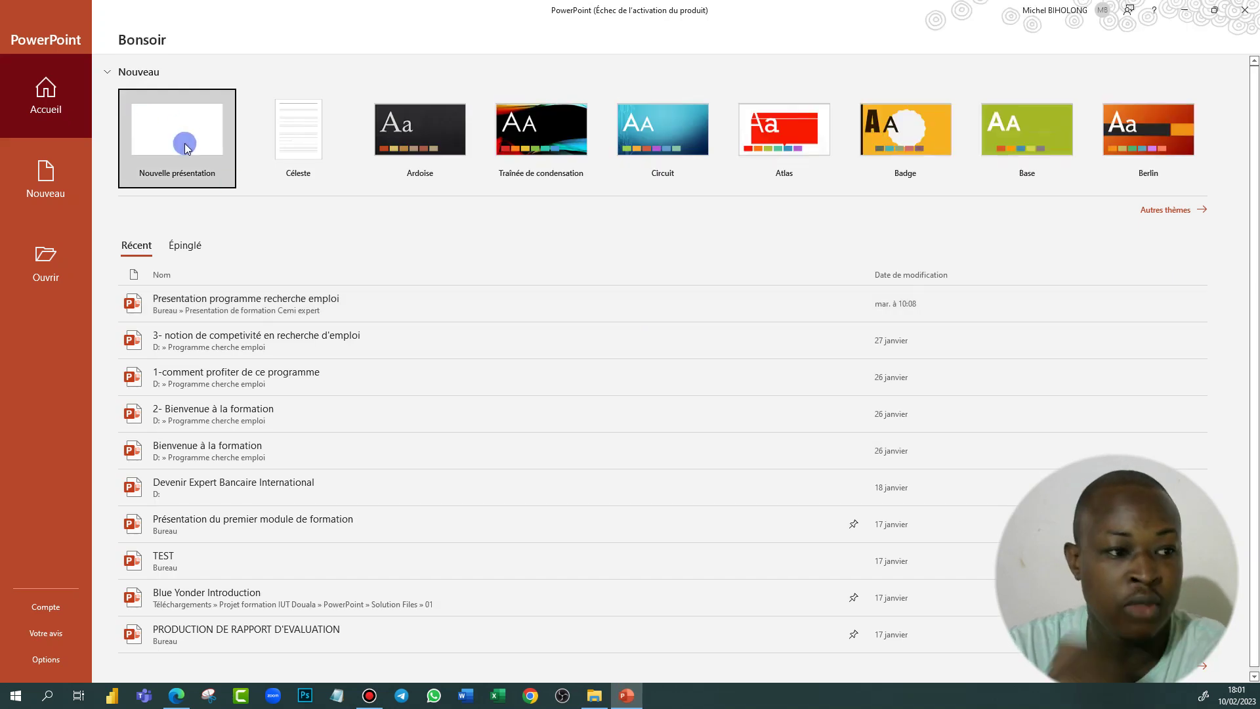
Step: Create a new blank presentation and dismiss the Office activation notice
click(46, 194)
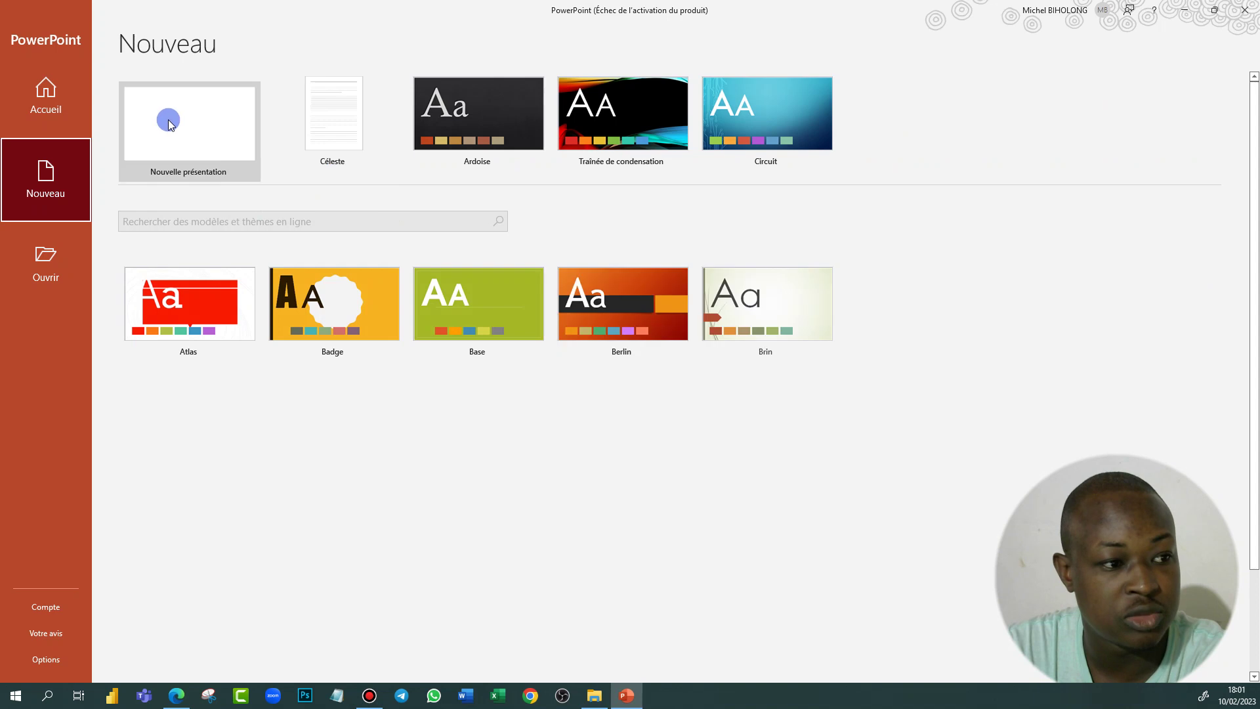
click(169, 123)
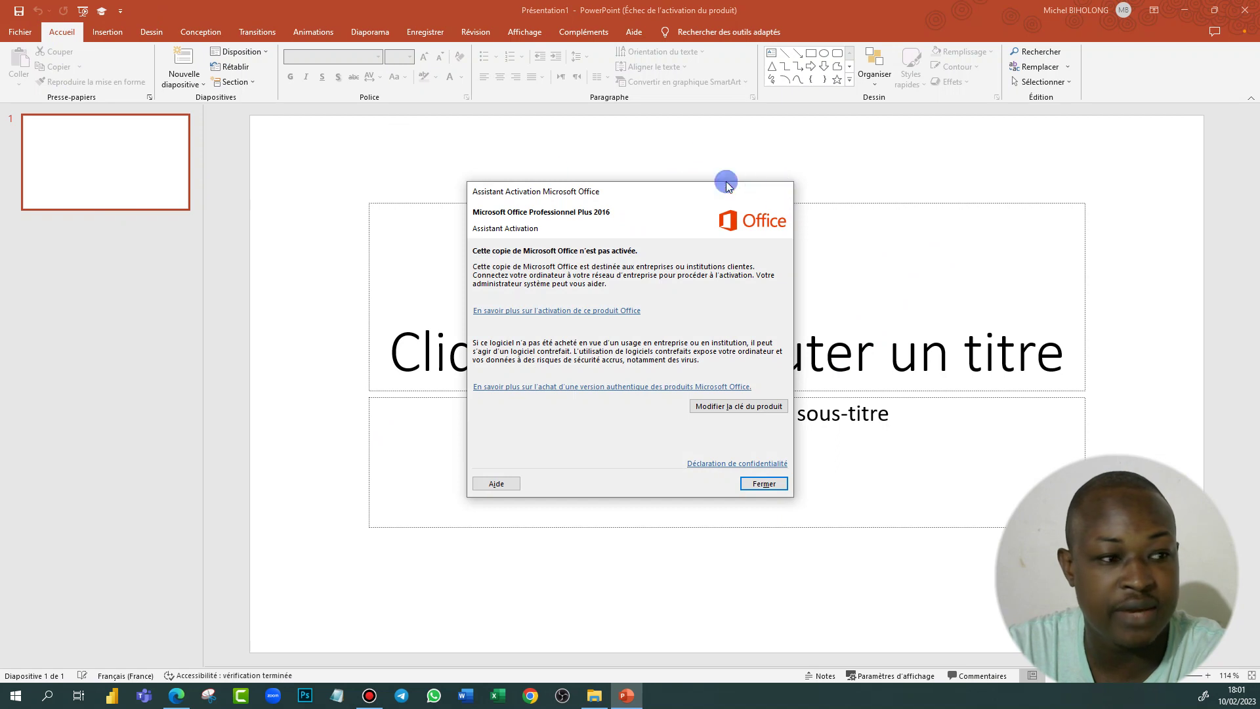
key(Escape)
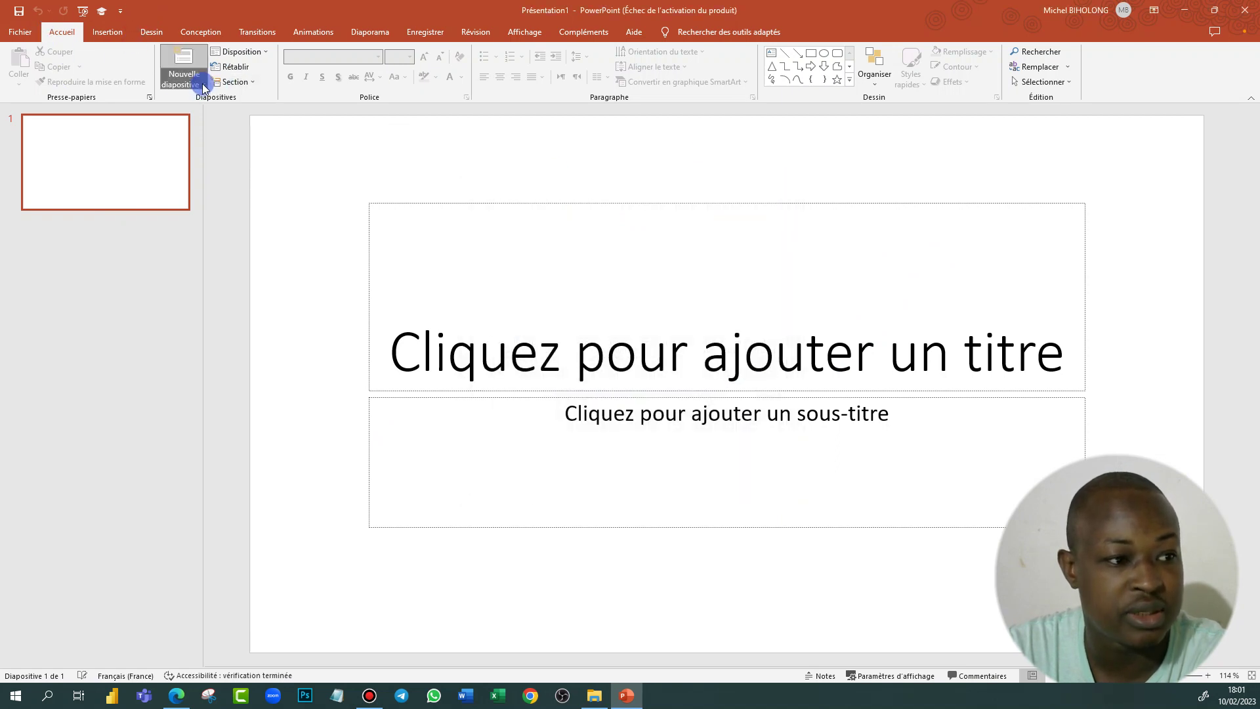
Step: Add a second slide with the Vide layout, then switch back to the Module 3 PDF in Edge
click(203, 86)
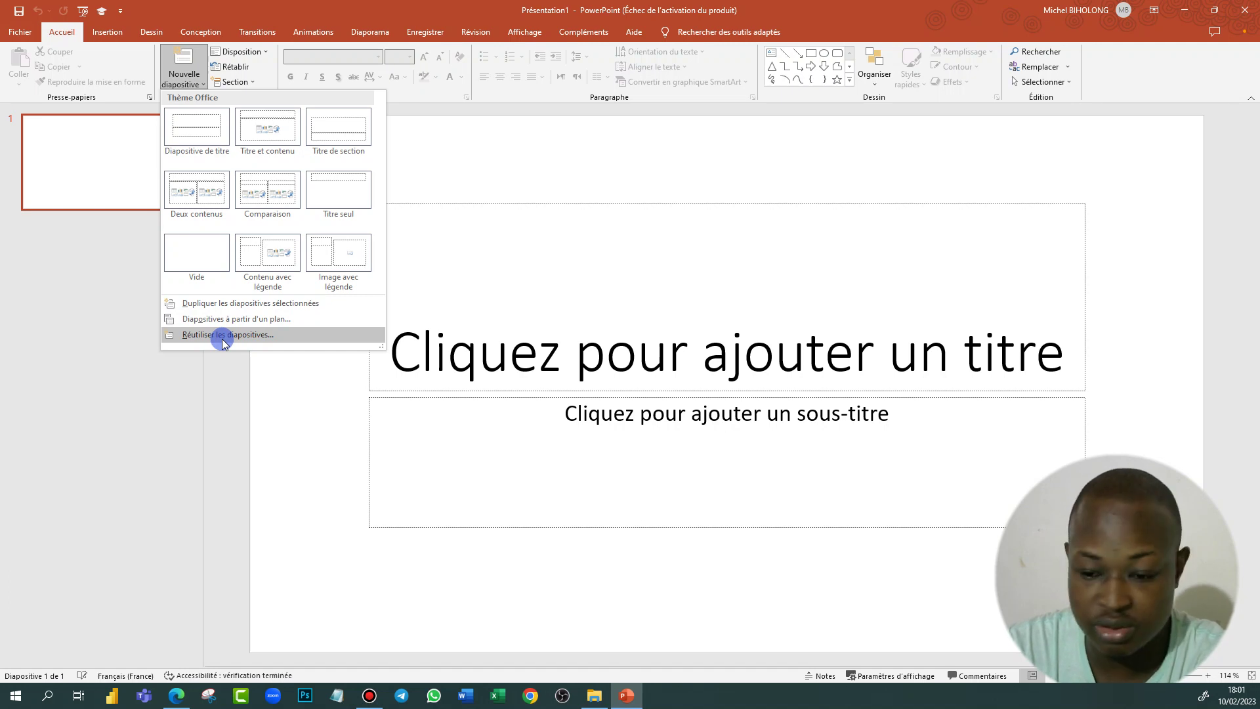
click(208, 269)
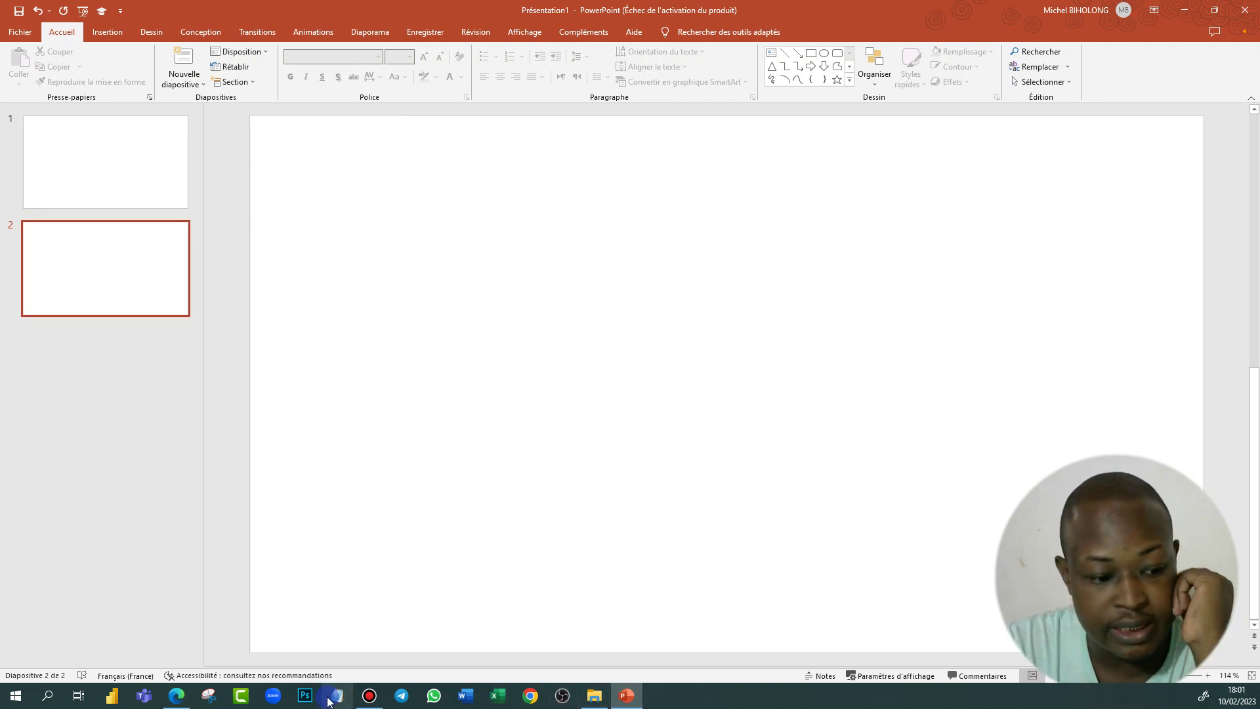
click(174, 699)
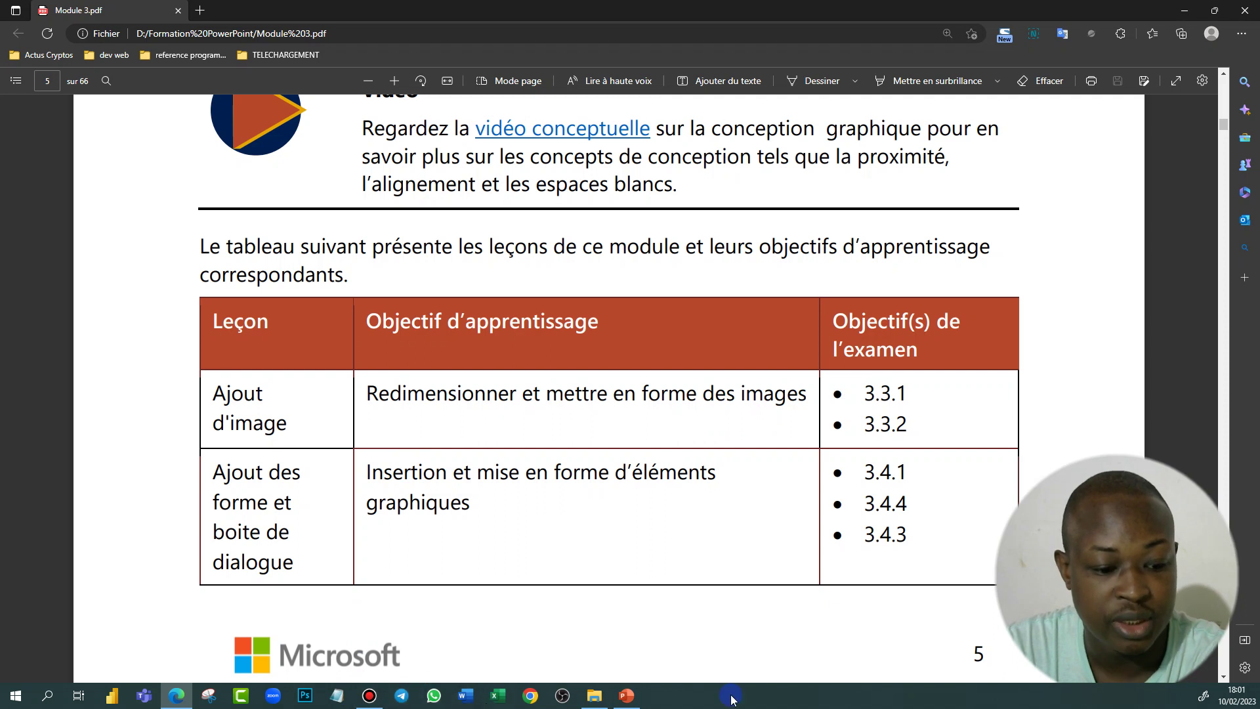
Step: Insert the ProfilePictureMaker (3) avatar from Téléchargements onto slide 2 and move it left
click(627, 695)
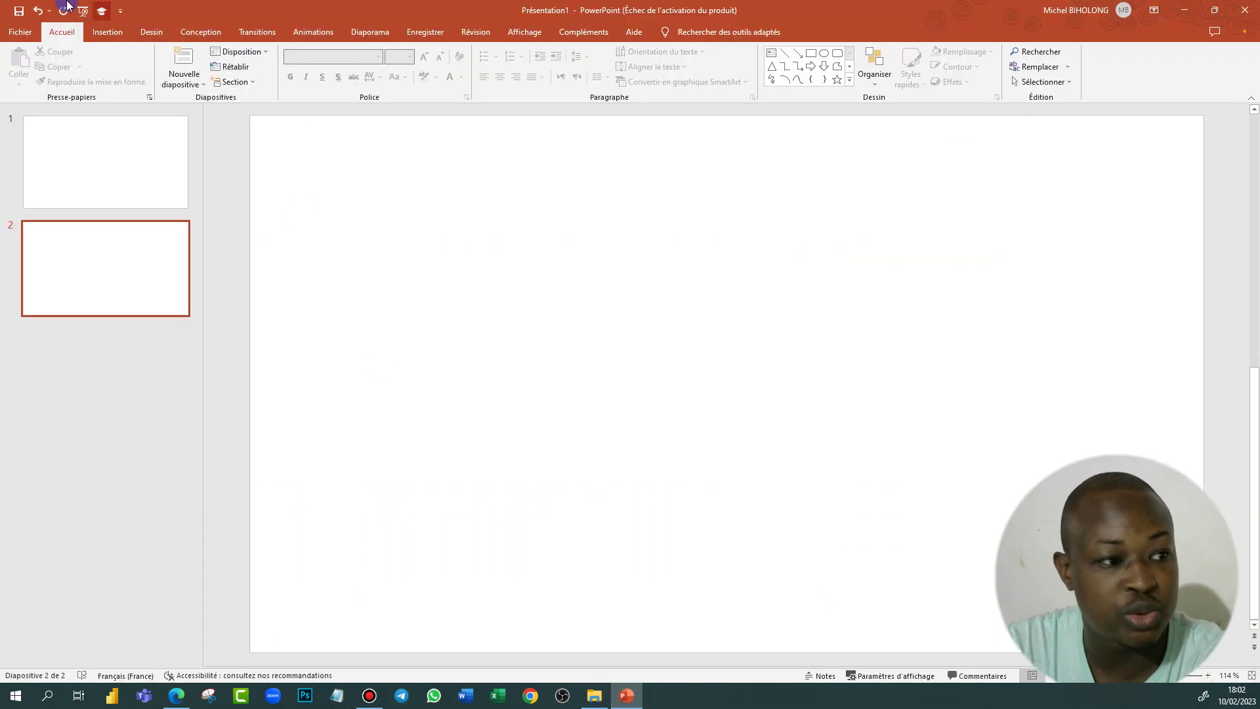
click(109, 32)
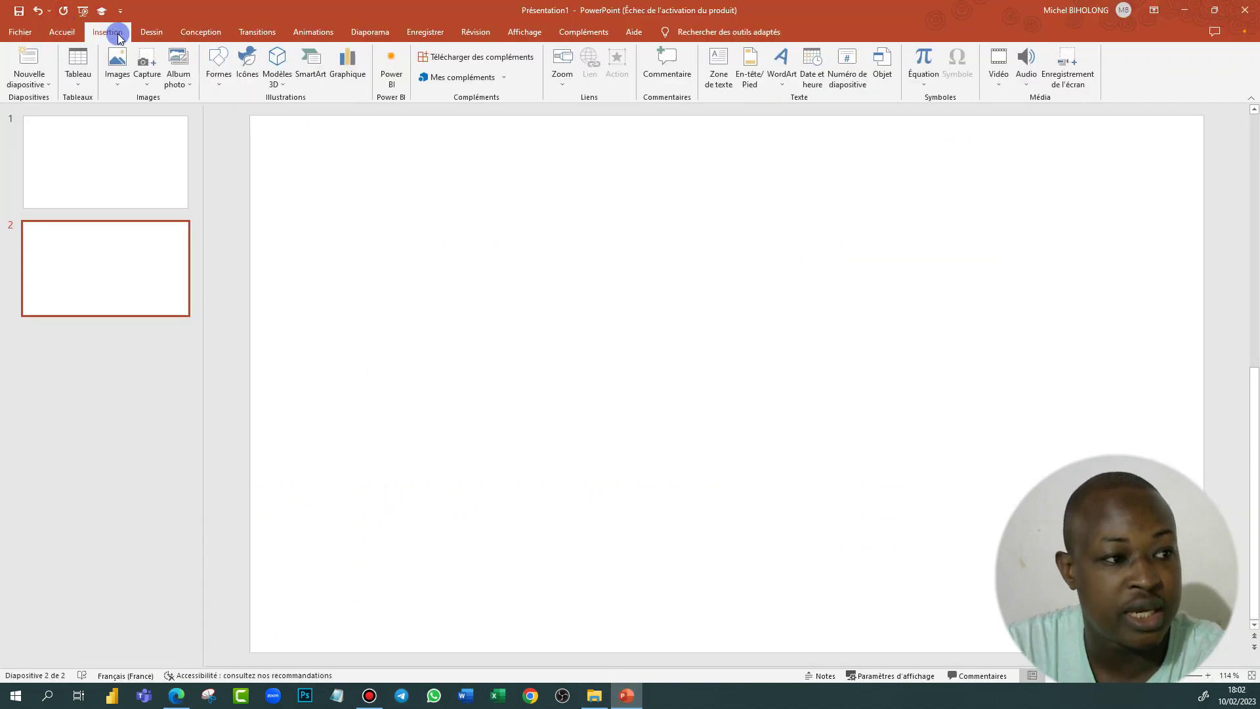
click(116, 85)
click(129, 119)
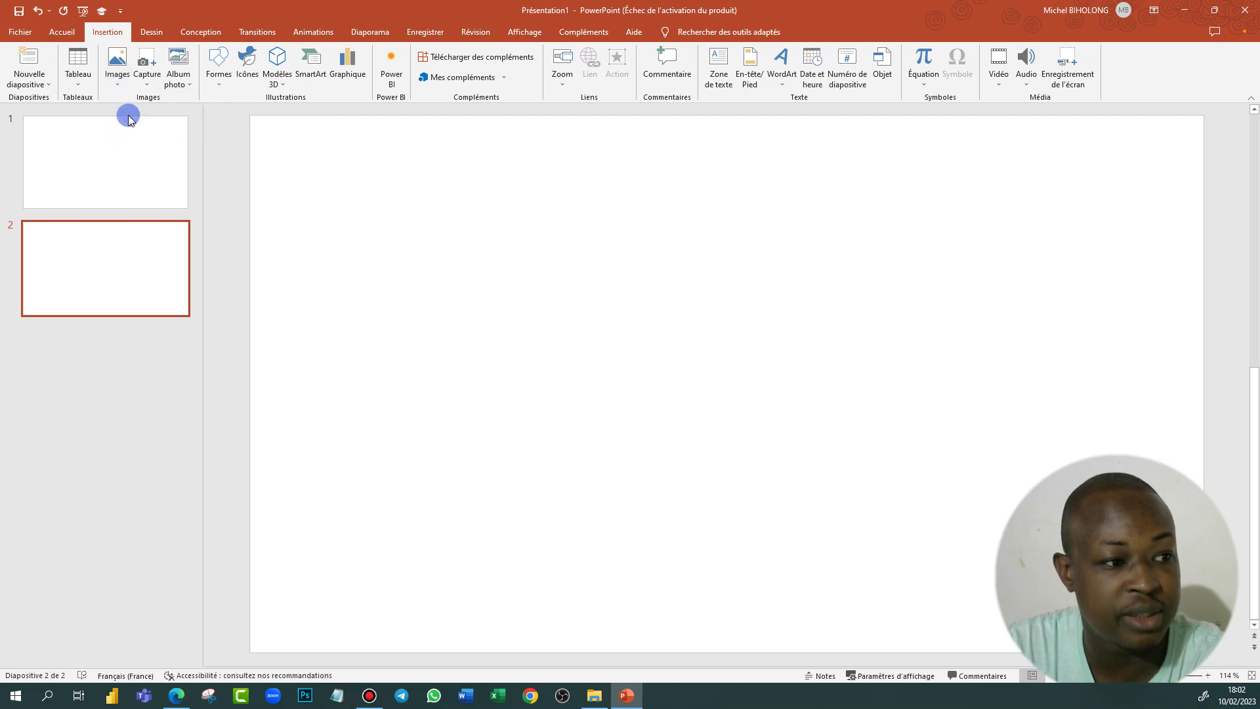
click(497, 14)
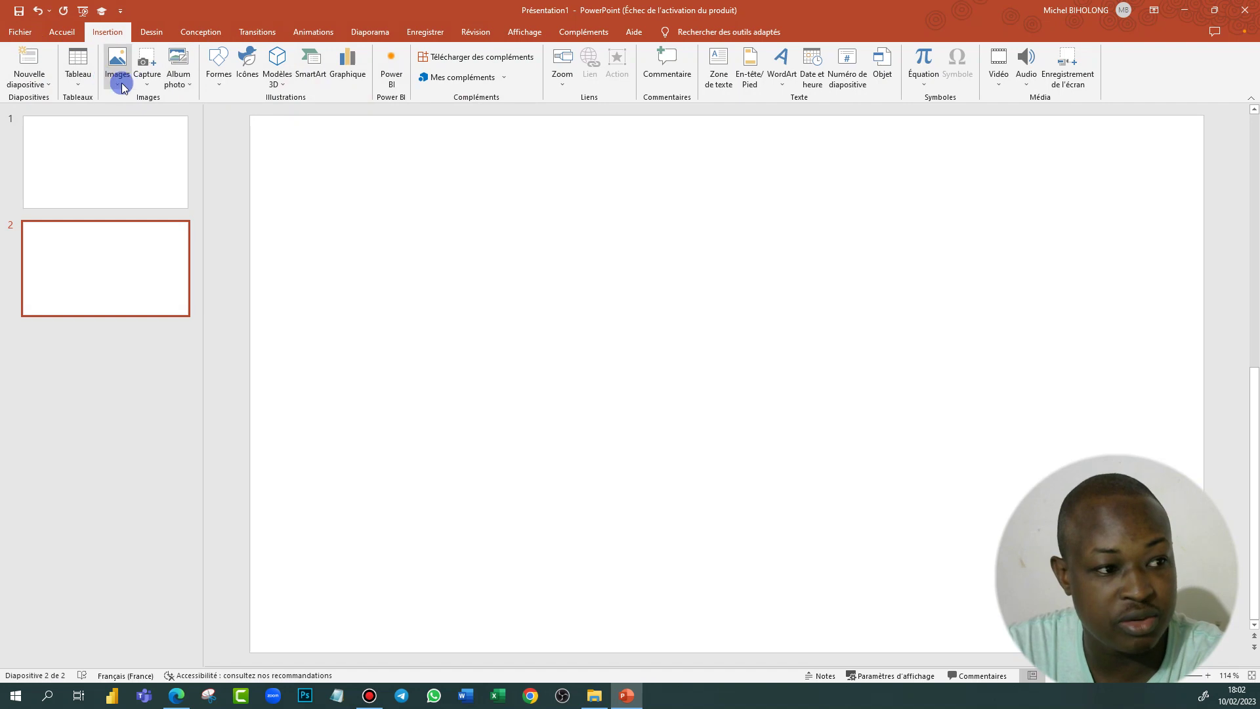
click(122, 87)
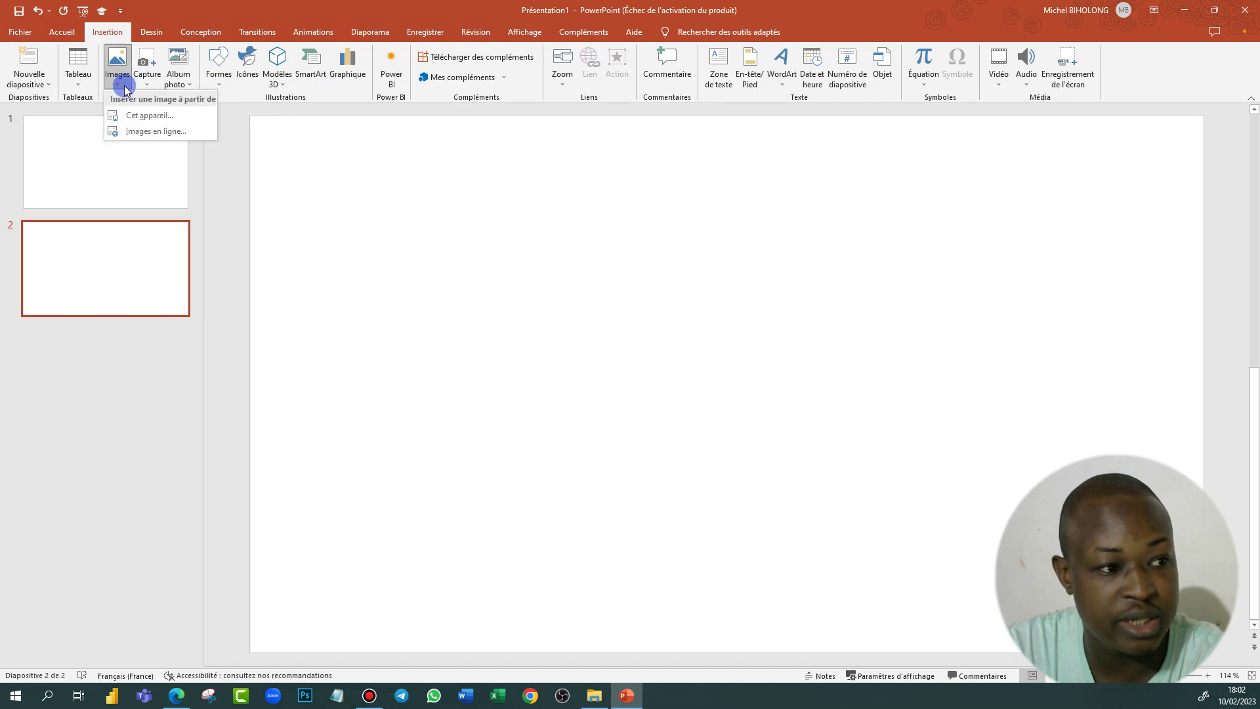
click(145, 117)
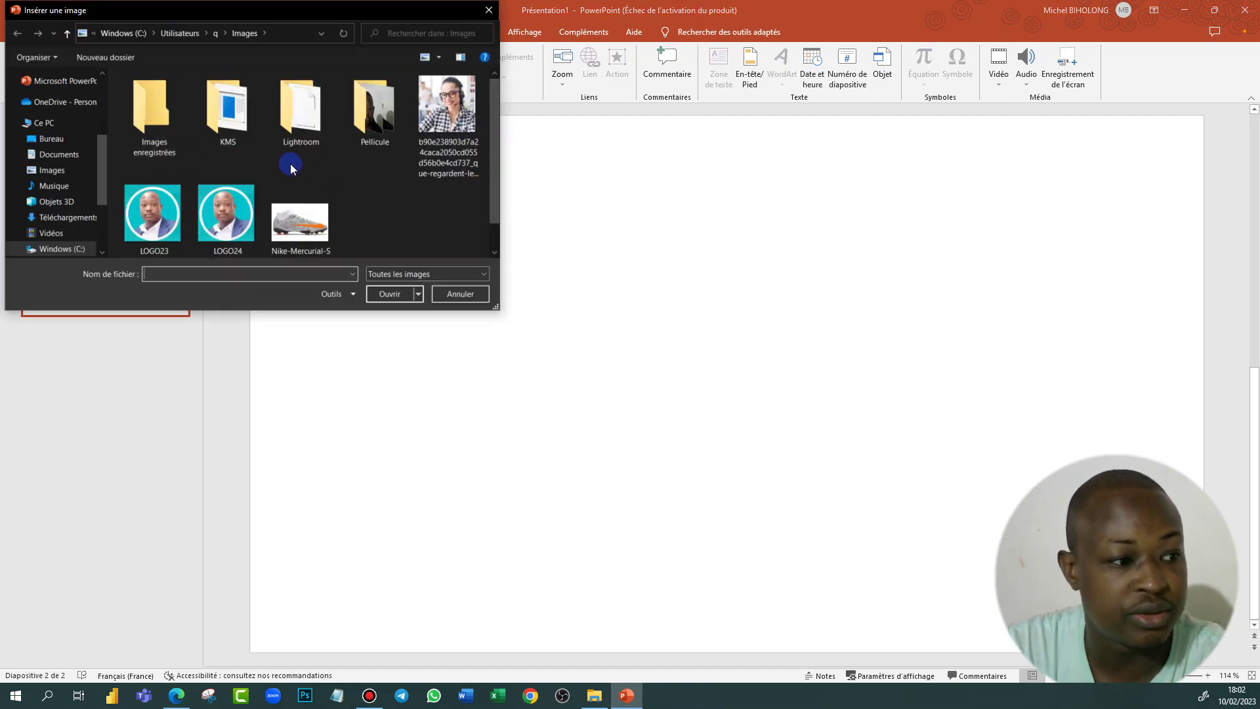
click(65, 218)
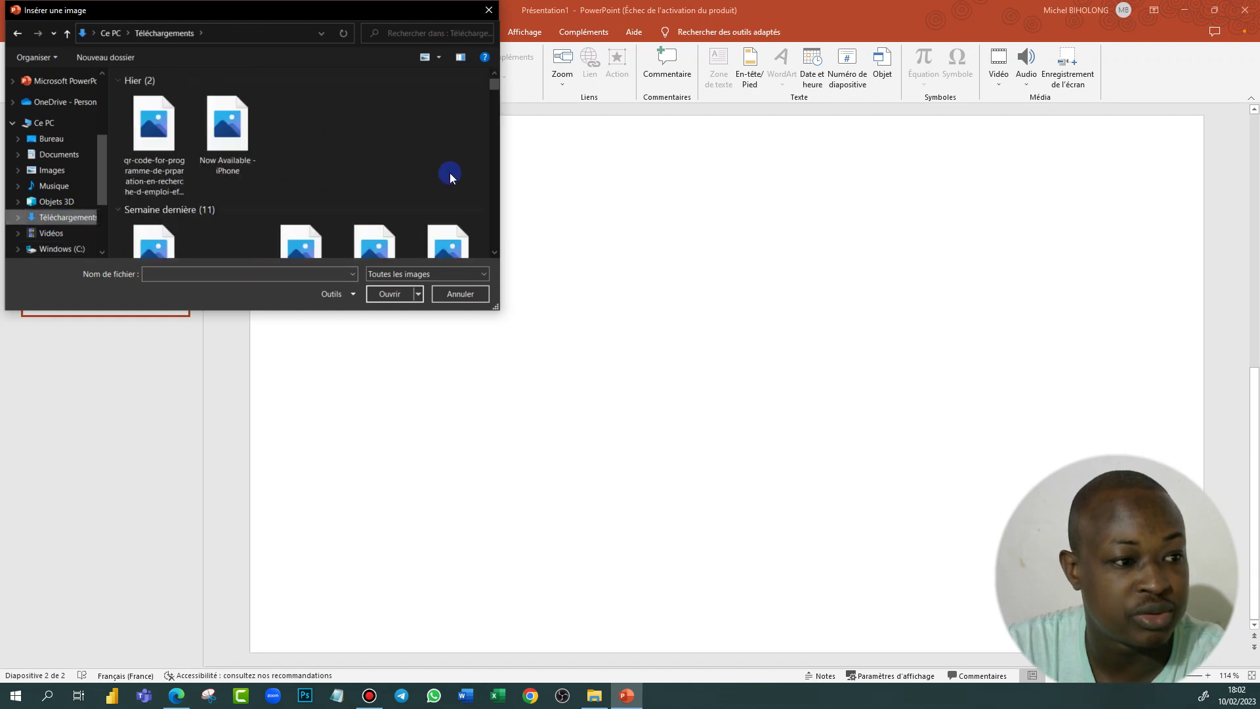
scroll(355, 168, down, 2)
scroll(359, 197, down, 1)
scroll(365, 199, up, 1)
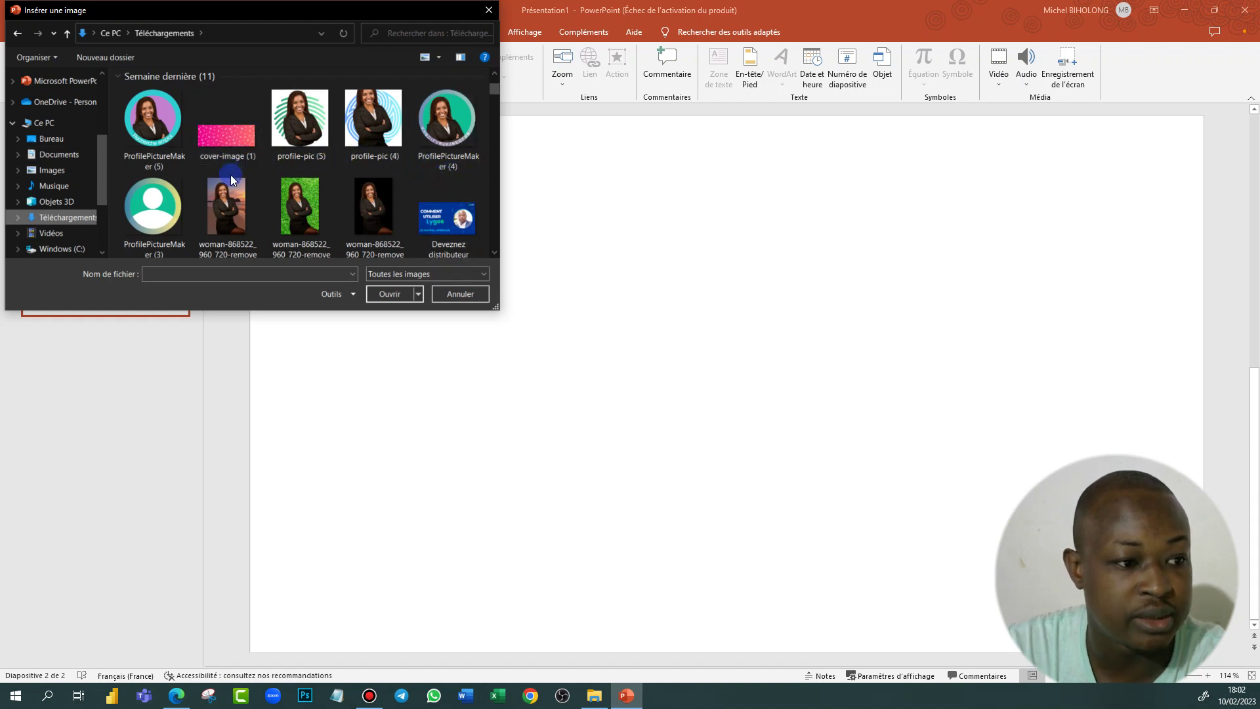
scroll(302, 146, down, 1)
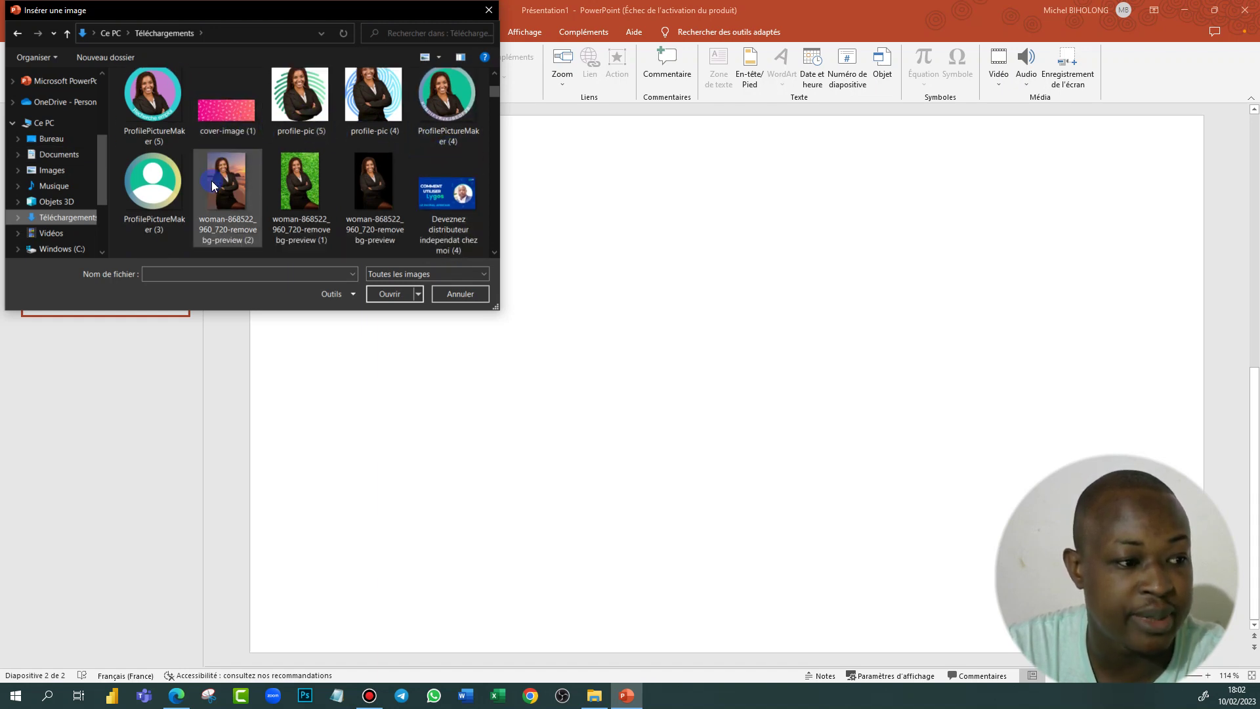
click(158, 188)
click(395, 296)
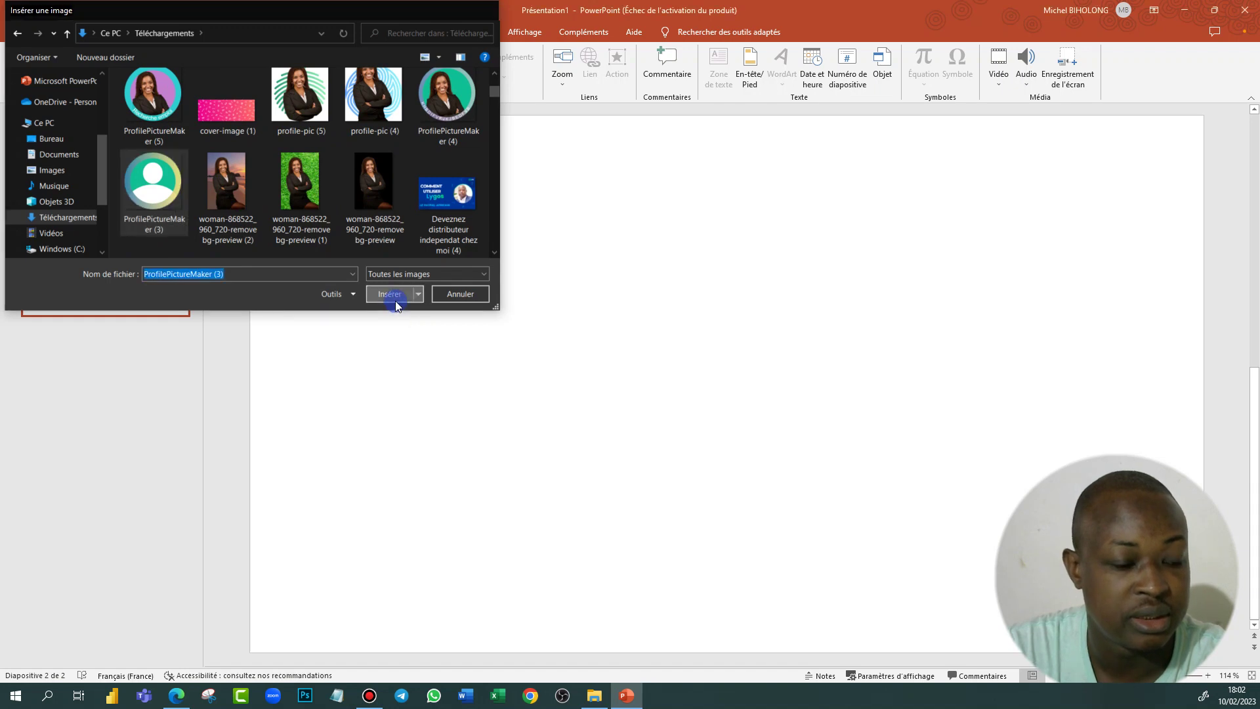
drag(681, 255, 486, 253)
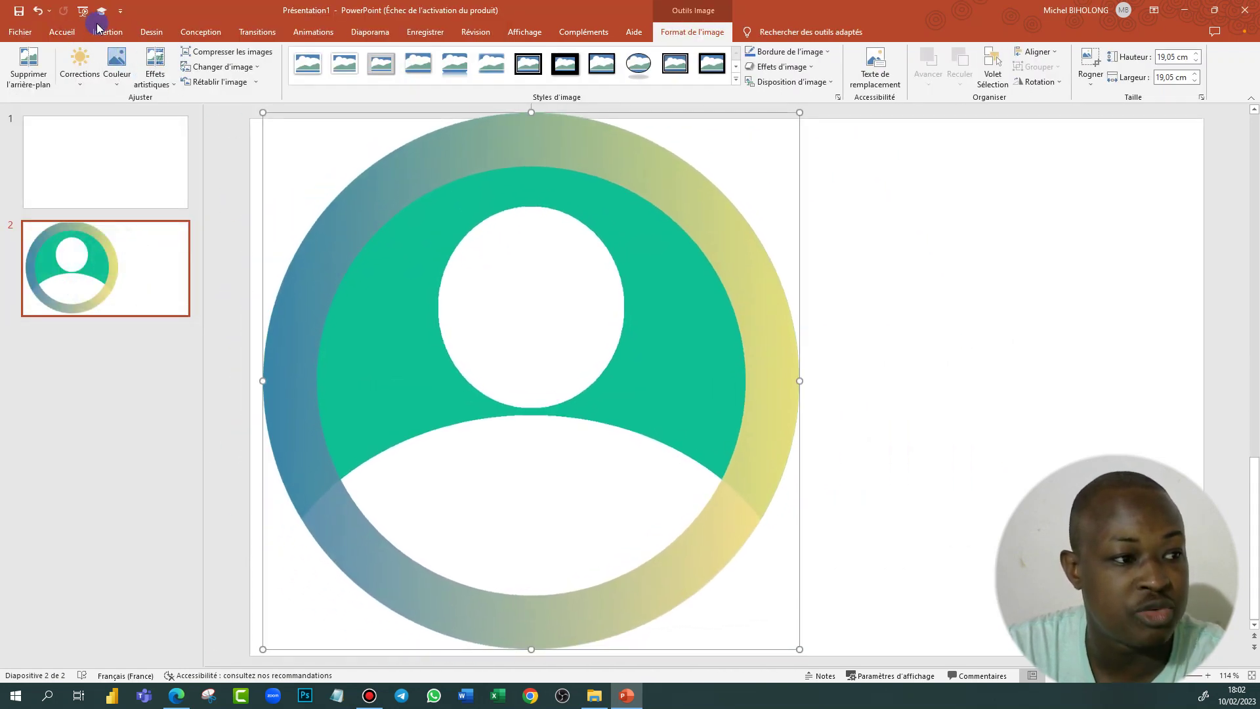
Step: Insert the profile-pic (5) woman photo from this device and move it to the right
click(107, 31)
click(118, 87)
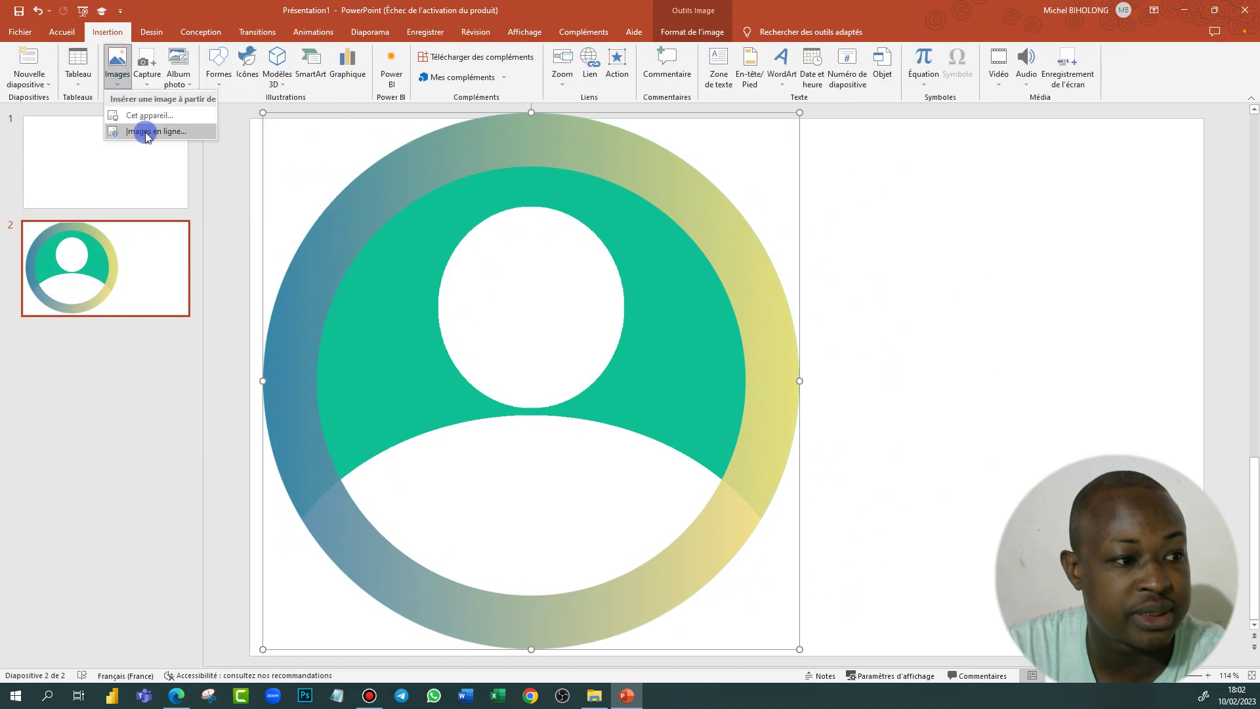
click(154, 118)
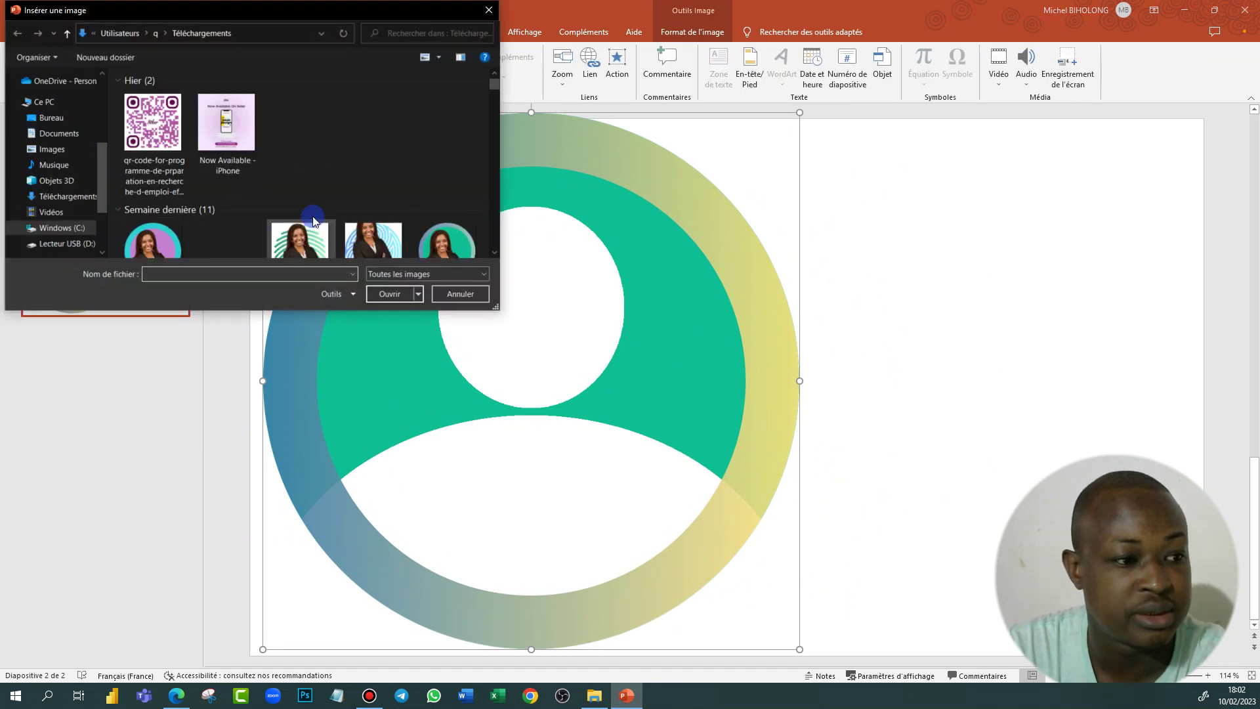
scroll(299, 201, down, 1)
click(298, 201)
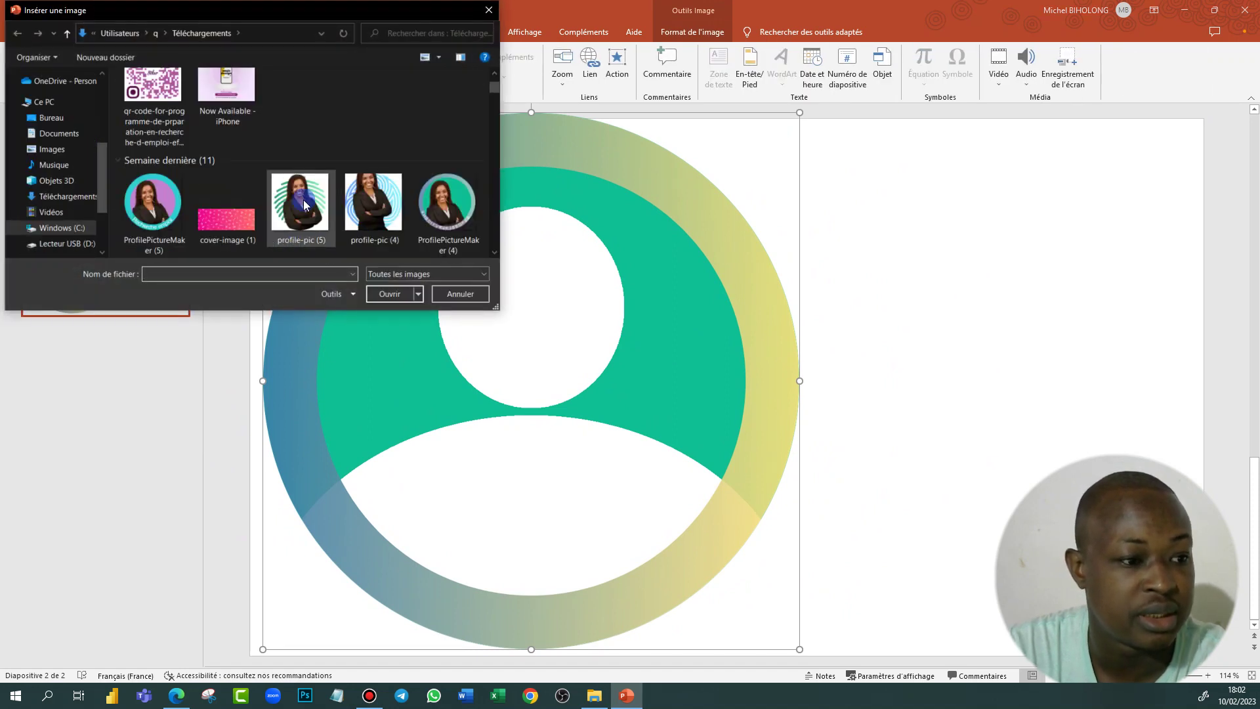
click(393, 297)
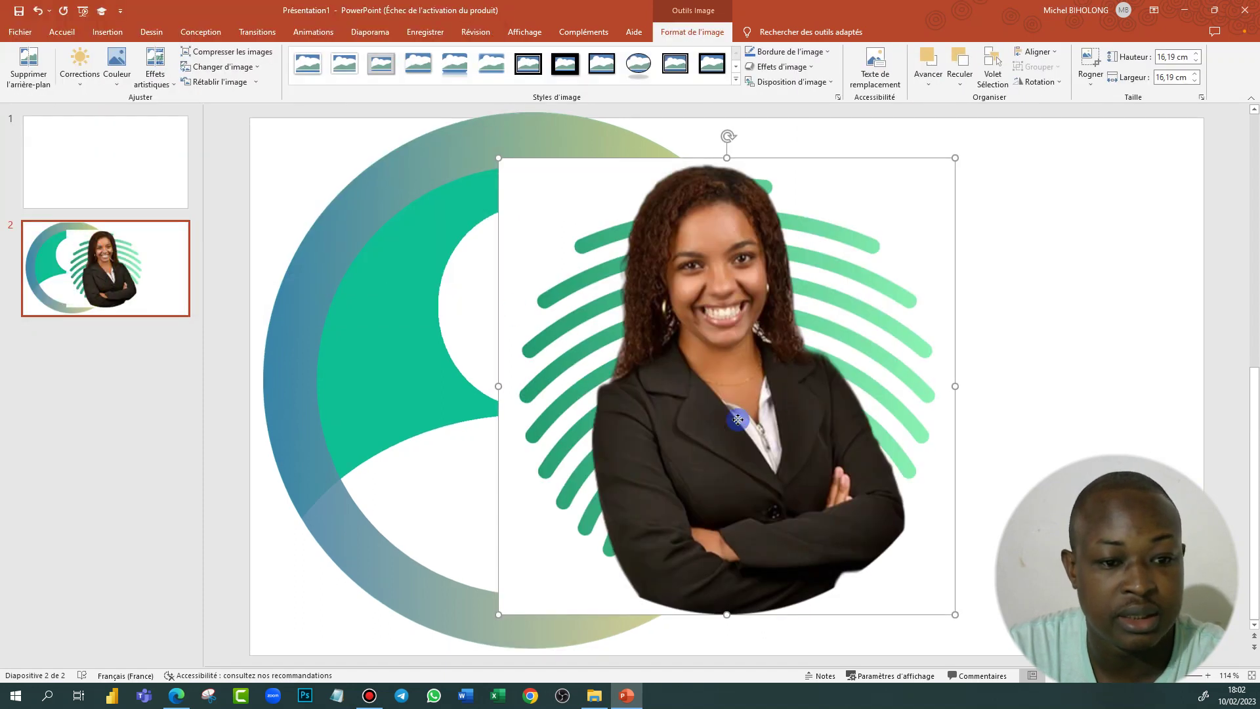
drag(577, 296, 751, 292)
Step: Shrink the avatar circle to 14,62 cm and the woman photo to 13,17 cm
click(565, 265)
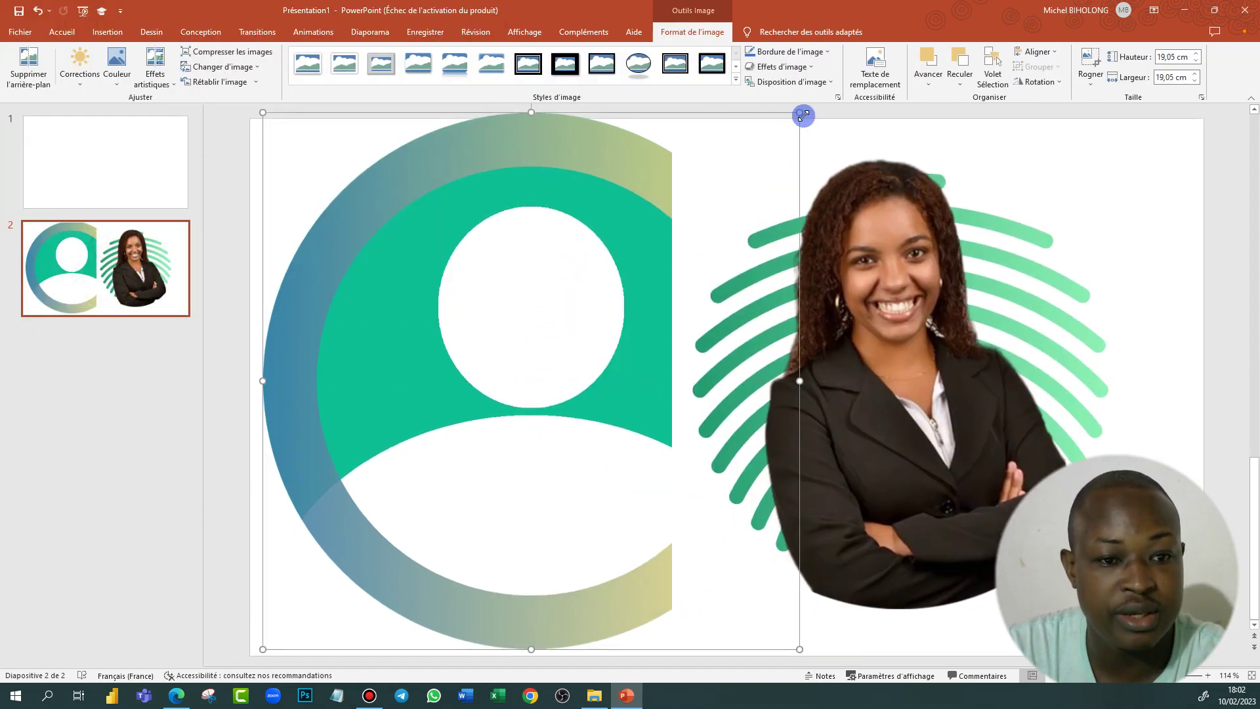
drag(800, 115, 675, 237)
drag(534, 352, 544, 279)
click(876, 381)
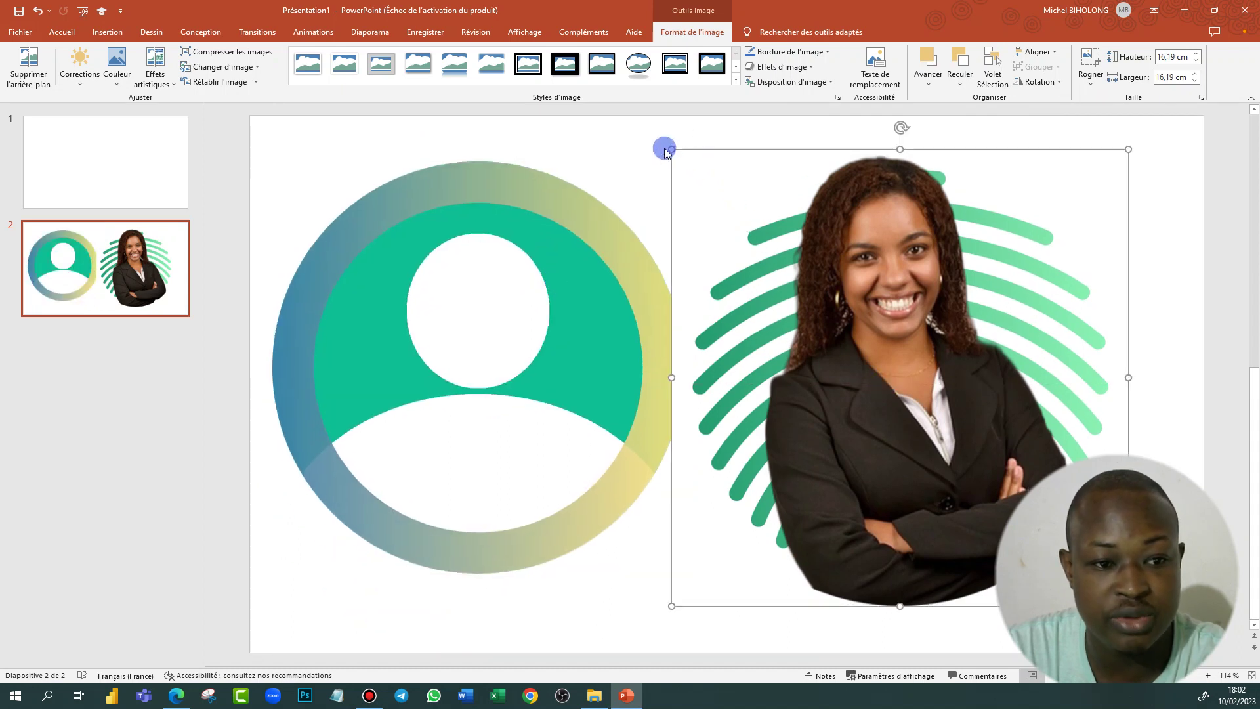
mouse_move(669, 152)
mouse_down()
mouse_move(687, 153)
mouse_move(757, 228)
mouse_up()
drag(964, 435, 925, 443)
Step: Shrink the avatar to 8,92 cm and the photo to 10,81 cm, repositioning both
click(467, 402)
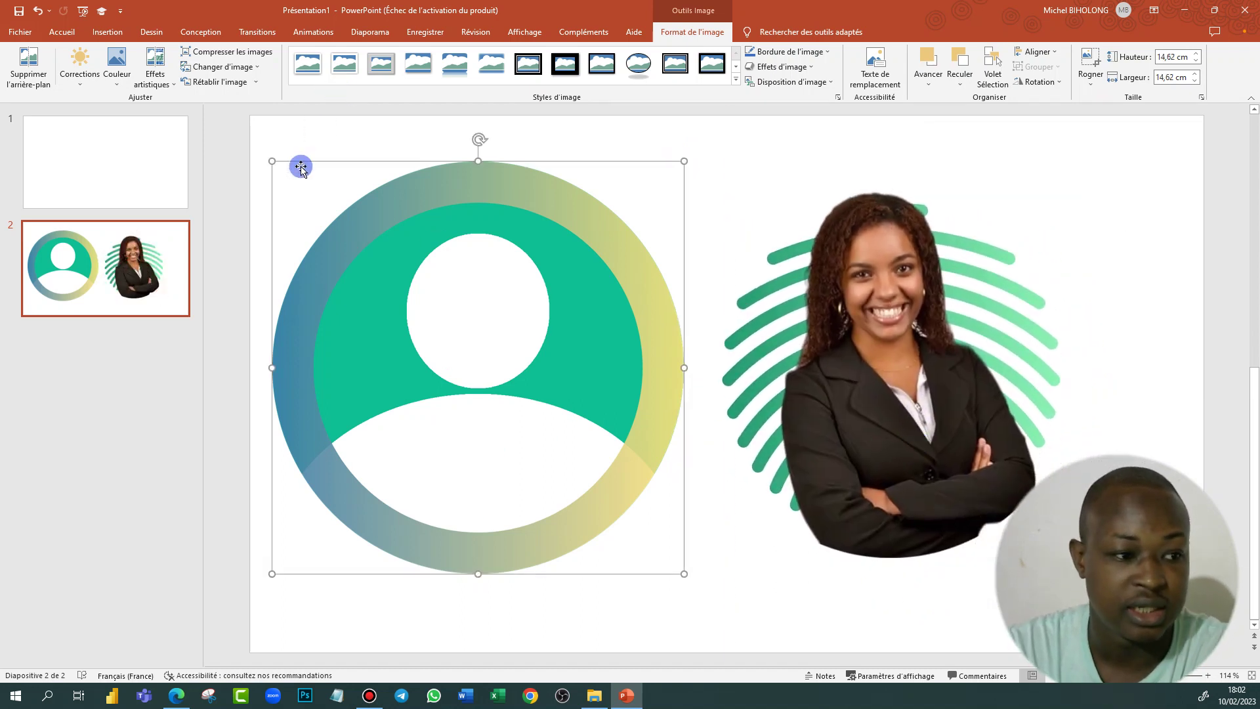
drag(271, 161, 431, 320)
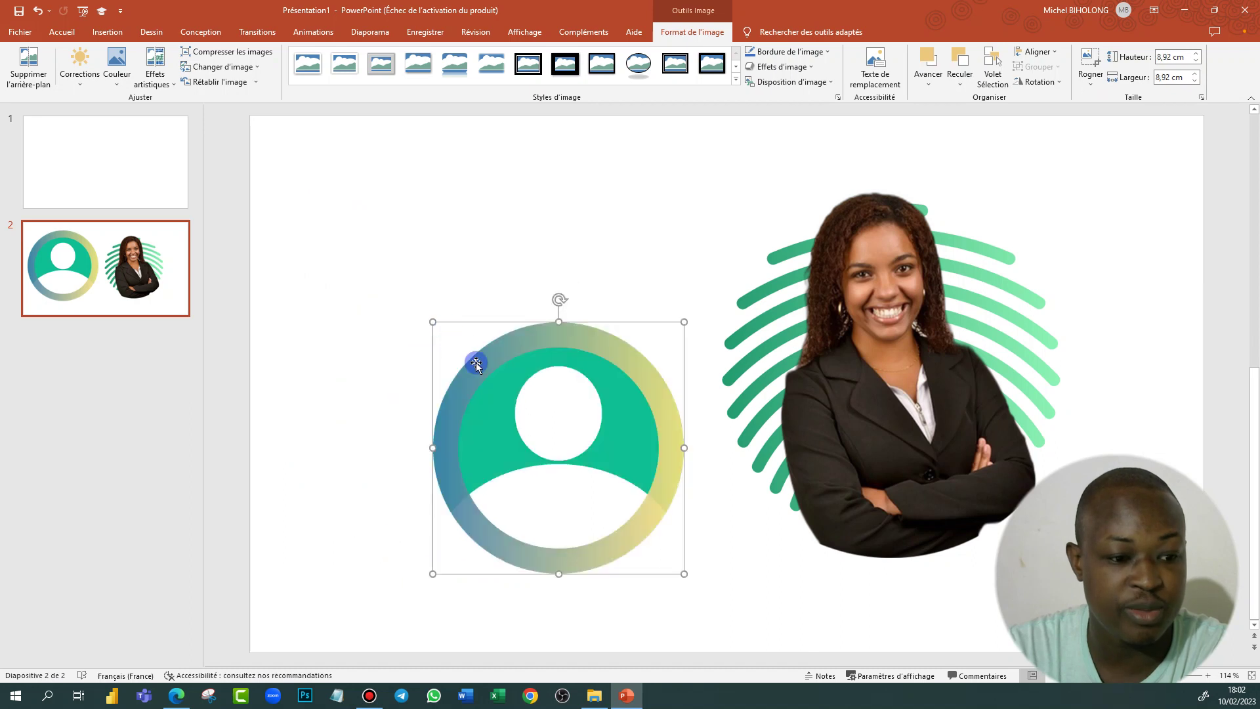
drag(496, 388, 332, 273)
drag(790, 436, 666, 391)
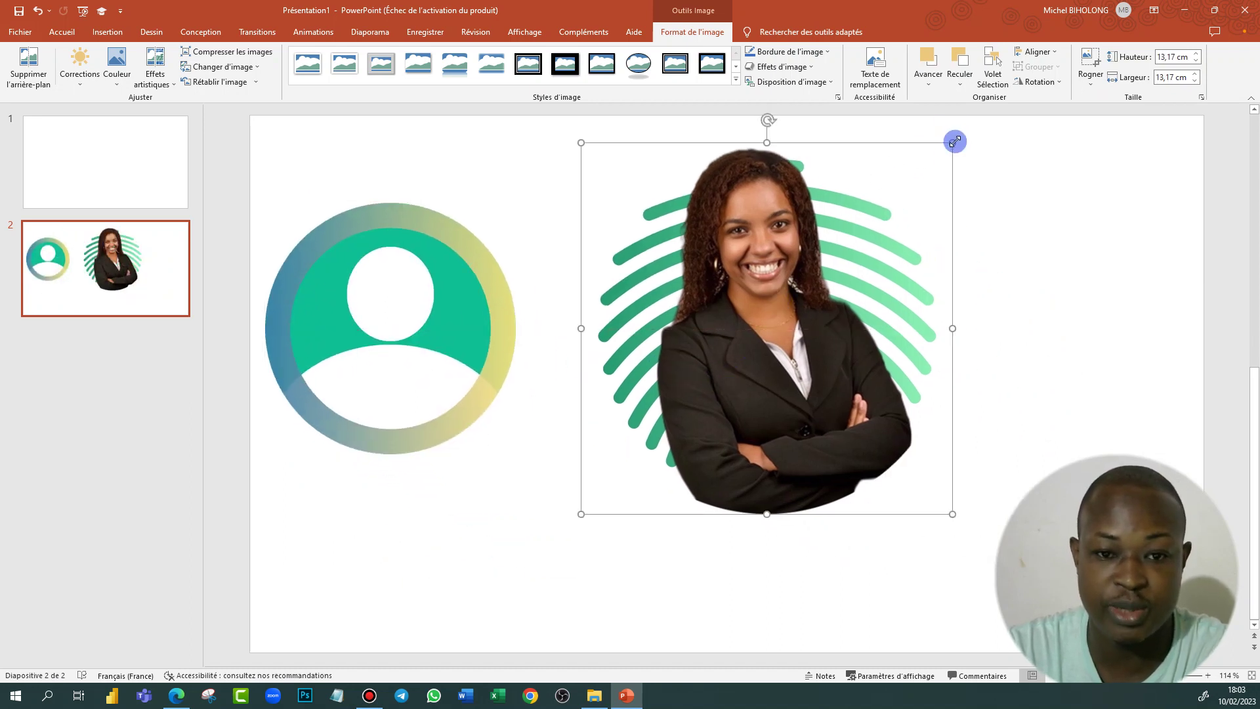
drag(953, 131, 886, 210)
mouse_move(796, 352)
mouse_down()
mouse_move(807, 314)
mouse_move(901, 328)
mouse_up()
drag(437, 325, 502, 321)
Step: Move the avatar to the top-left, enlarge it to 12,52 cm, and align its top with the photo
drag(444, 284, 401, 212)
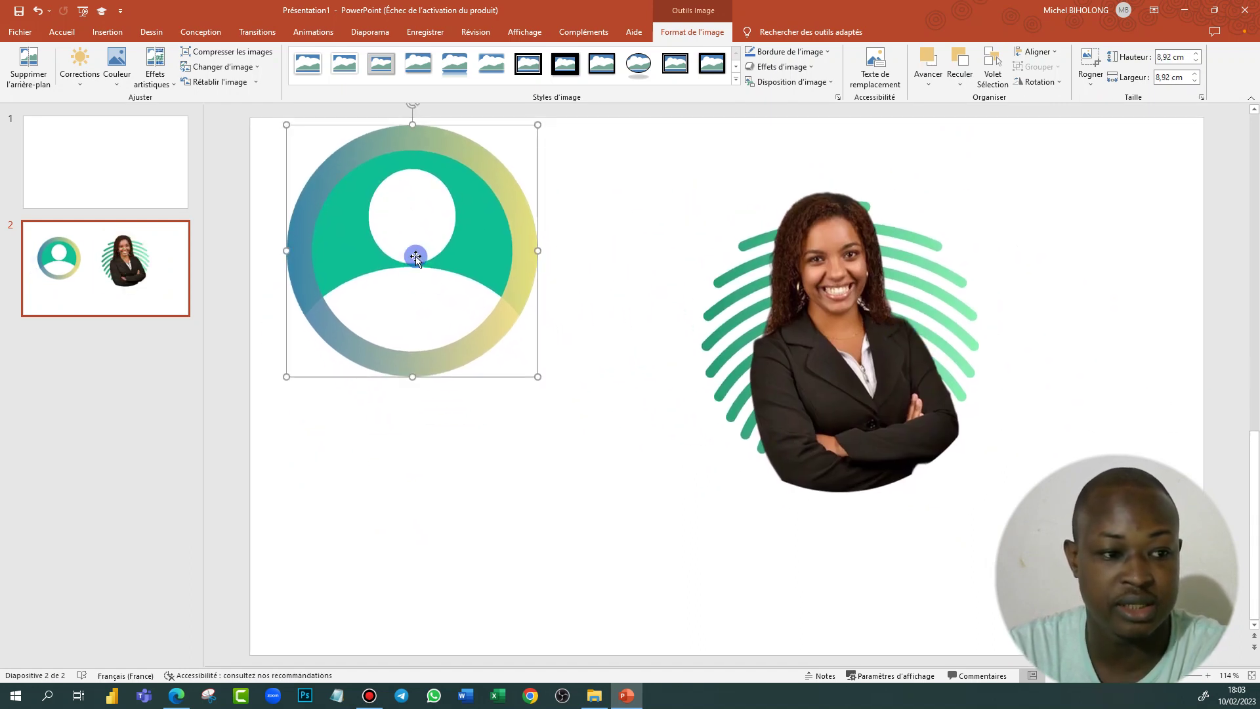
drag(538, 377, 593, 475)
drag(481, 302, 489, 367)
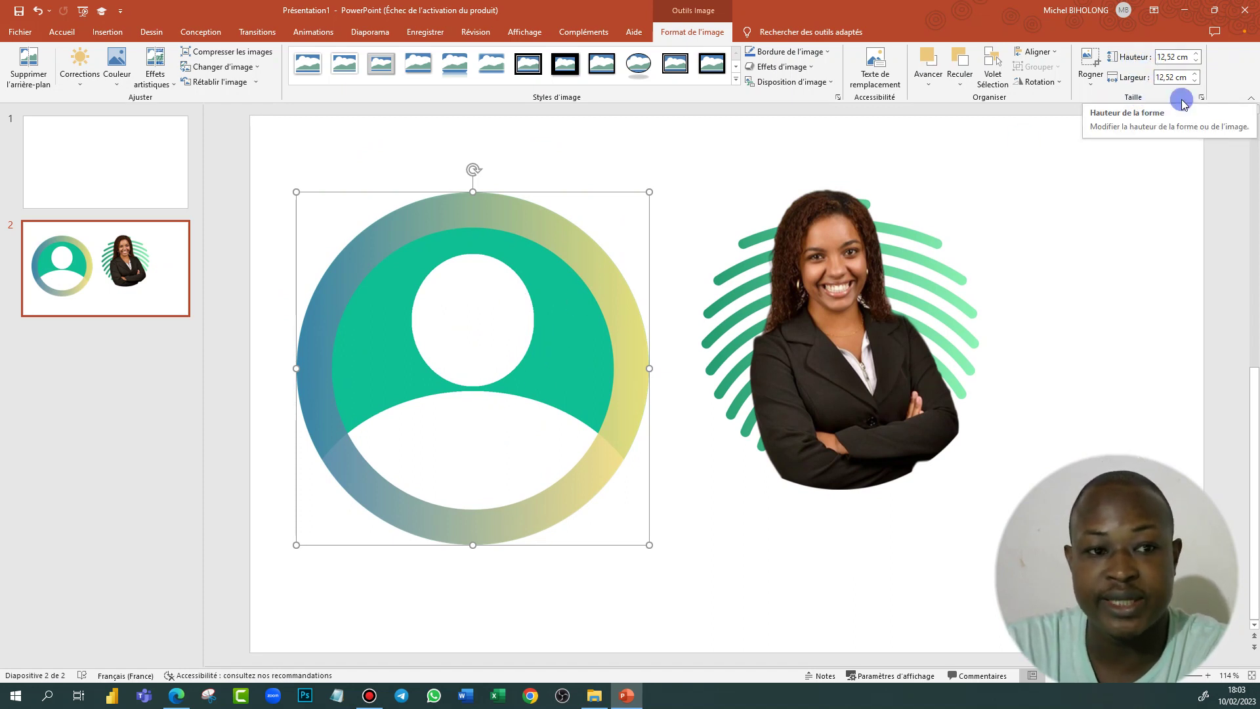
Step: Set the avatar's Hauteur to 10 cm in the Taille group
click(1161, 58)
text(10)
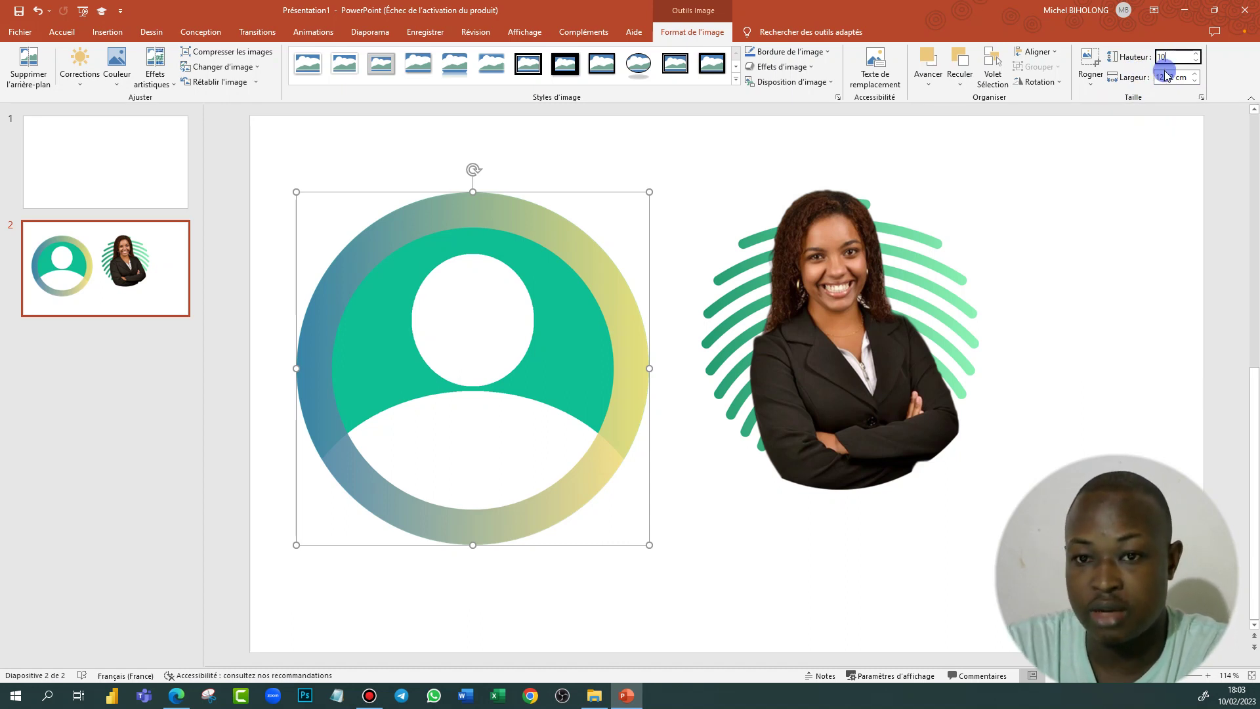
key(Tab)
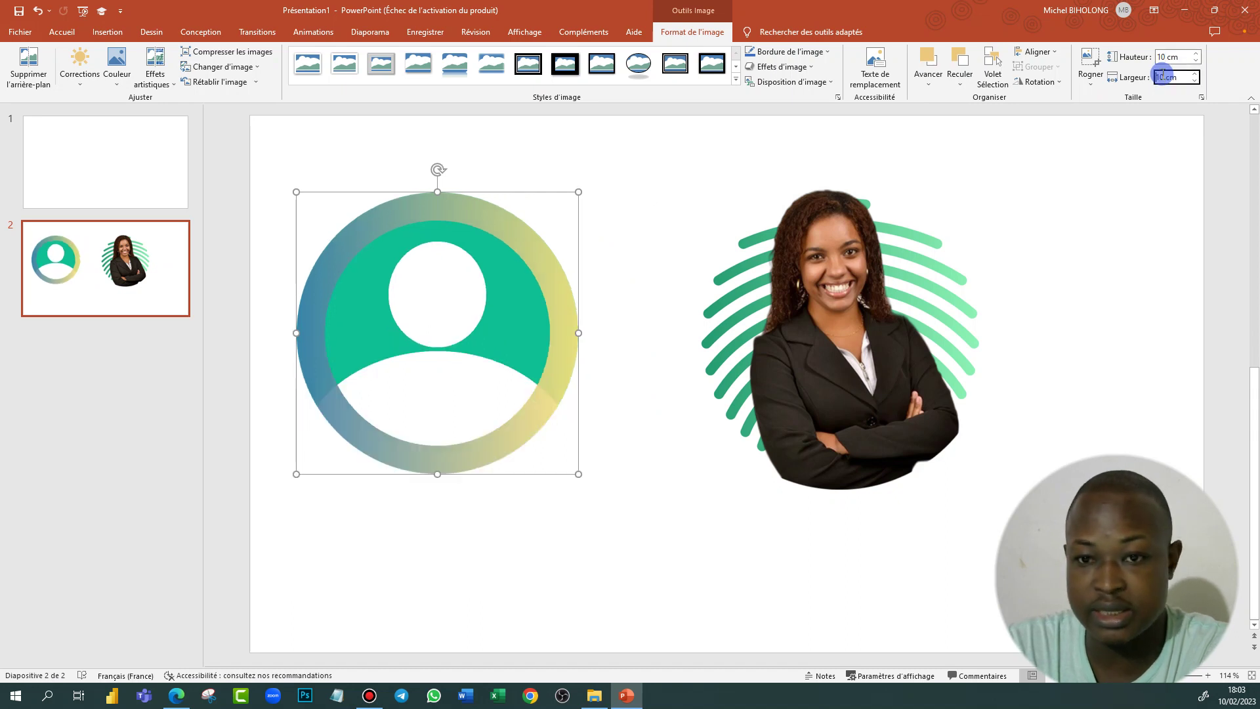
click(1171, 79)
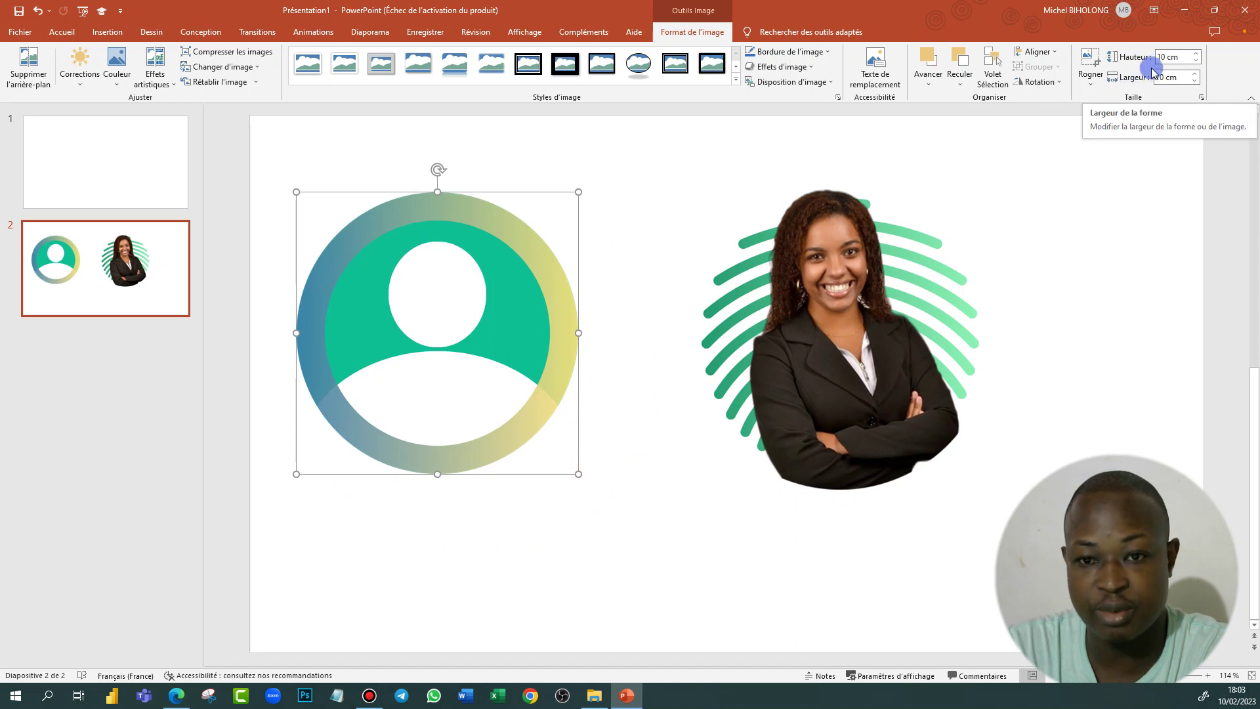
click(1090, 82)
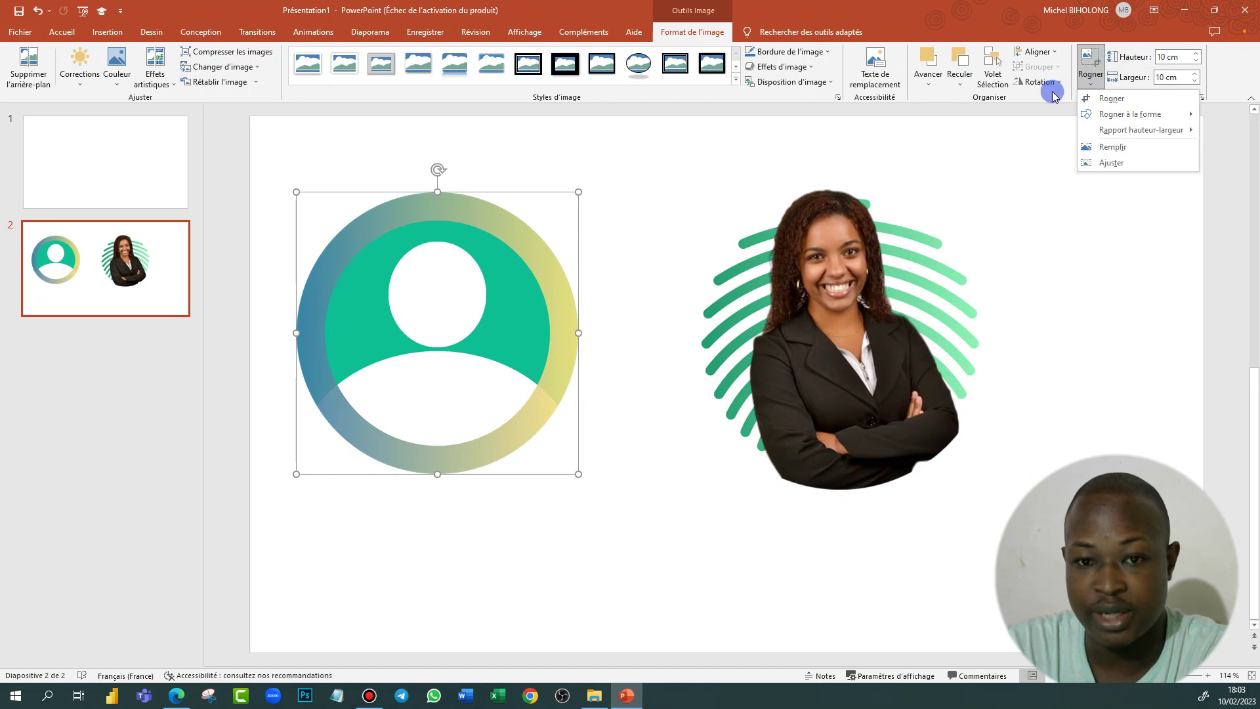
click(1053, 95)
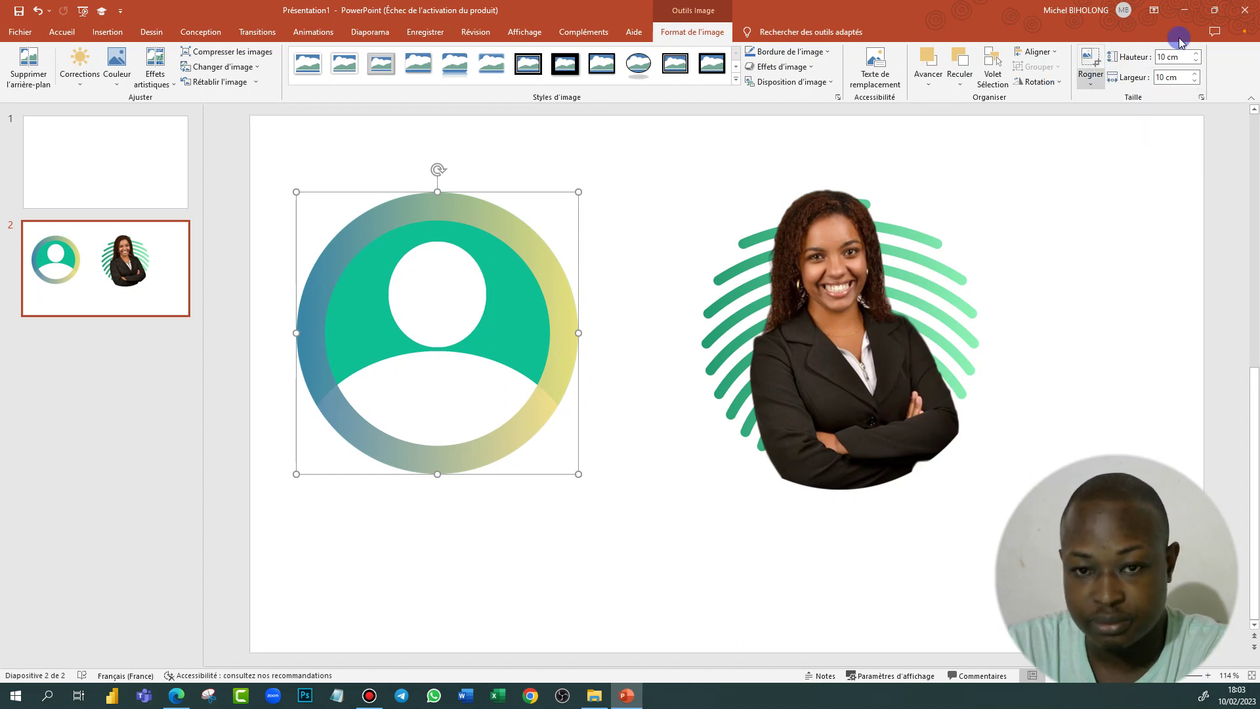
Step: Give the woman photo a 10 cm height and line it up beside the avatar
click(868, 344)
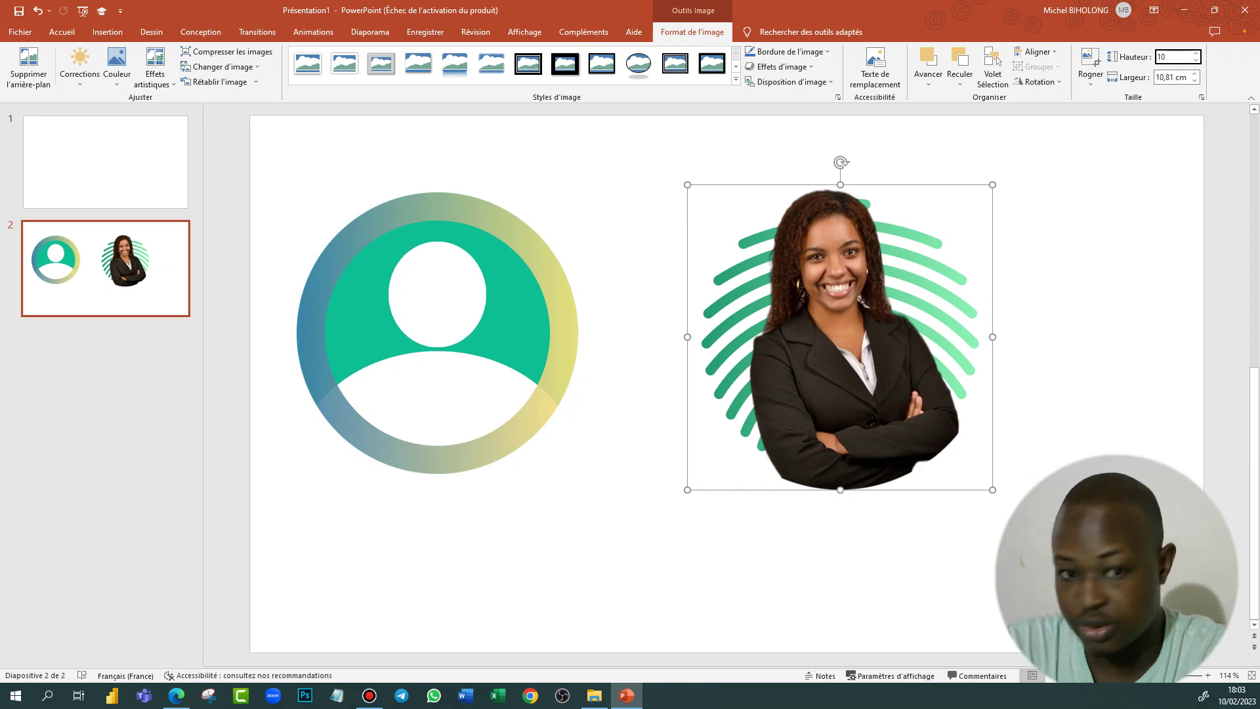
key(Return)
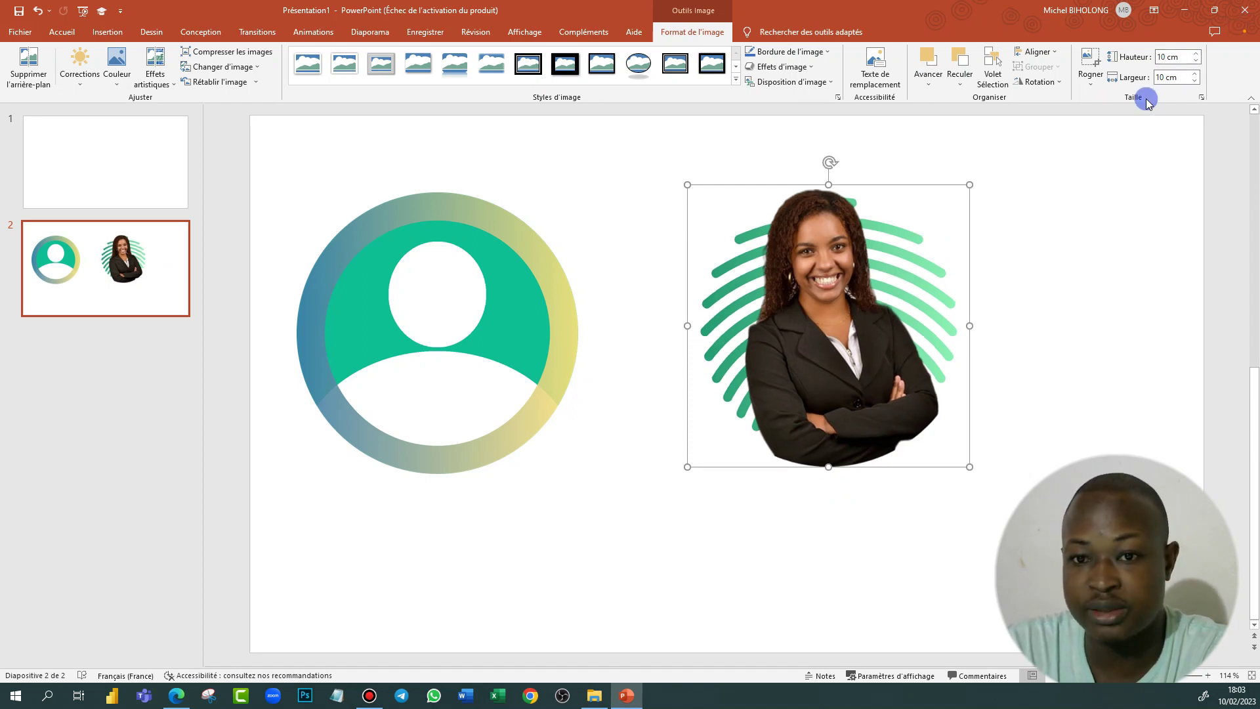
mouse_move(870, 233)
mouse_down()
mouse_move(820, 275)
mouse_move(843, 263)
mouse_up()
mouse_move(386, 323)
mouse_down()
mouse_move(465, 304)
mouse_move(410, 318)
mouse_up()
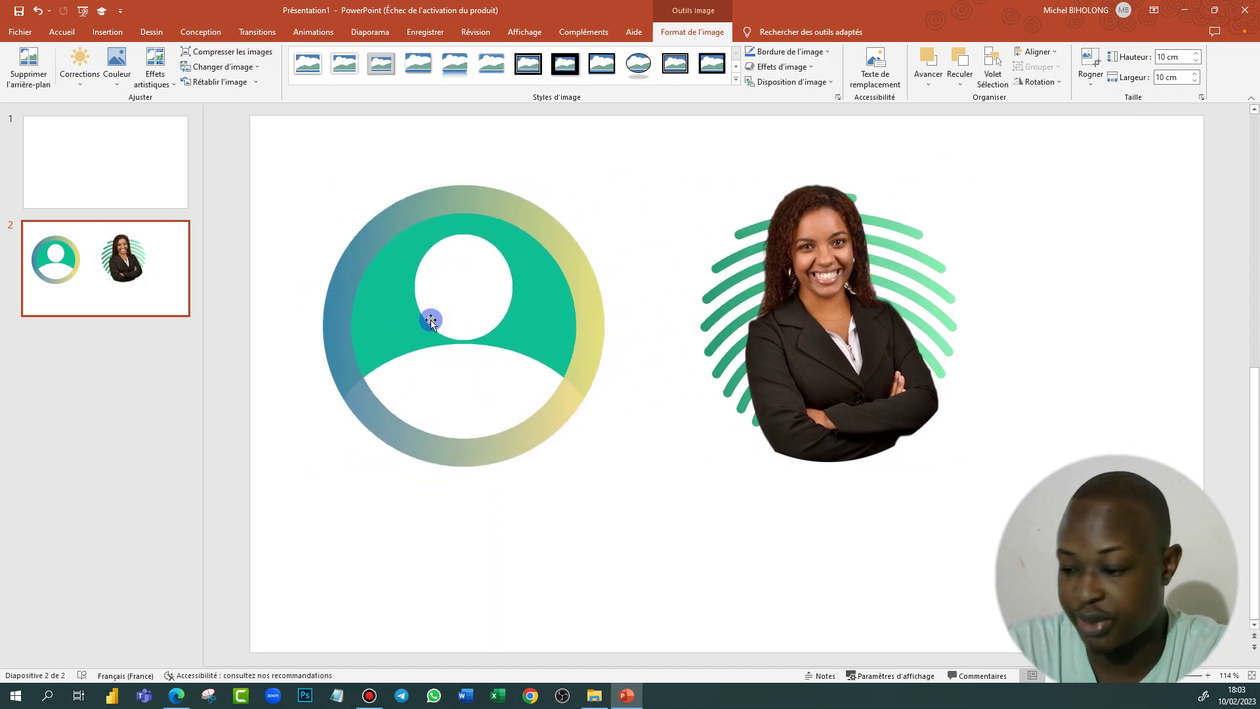
click(697, 332)
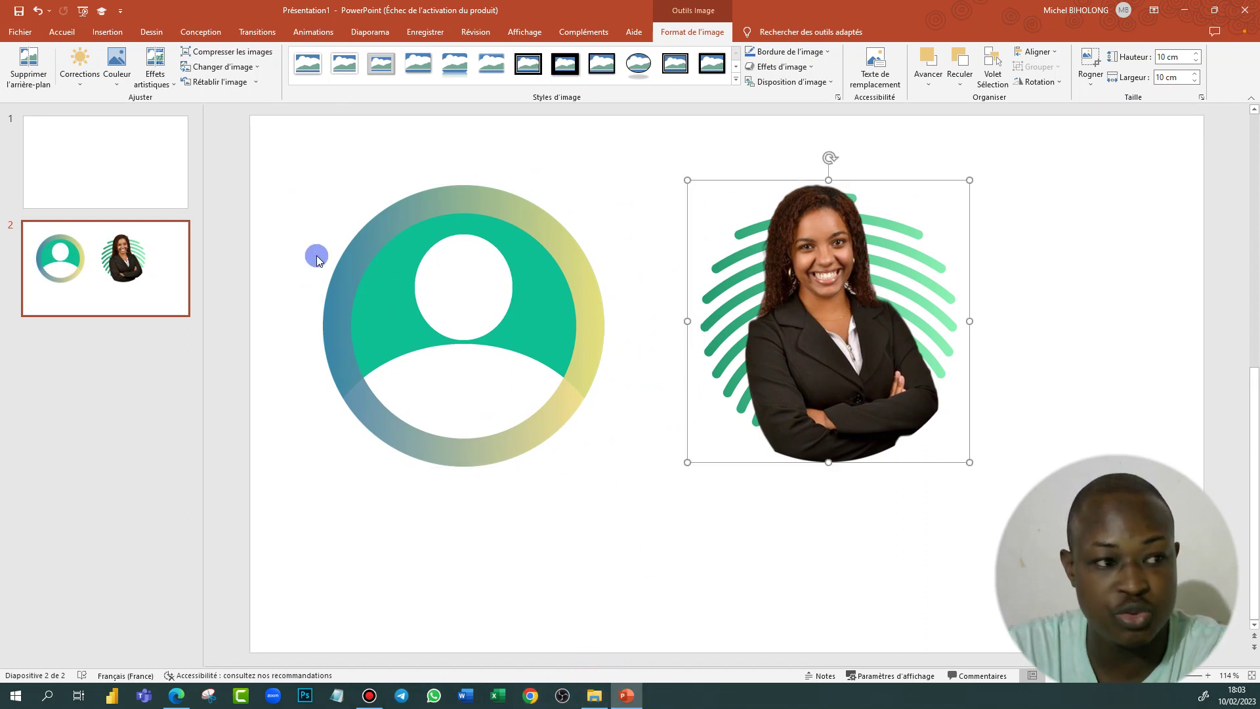
click(103, 31)
click(217, 78)
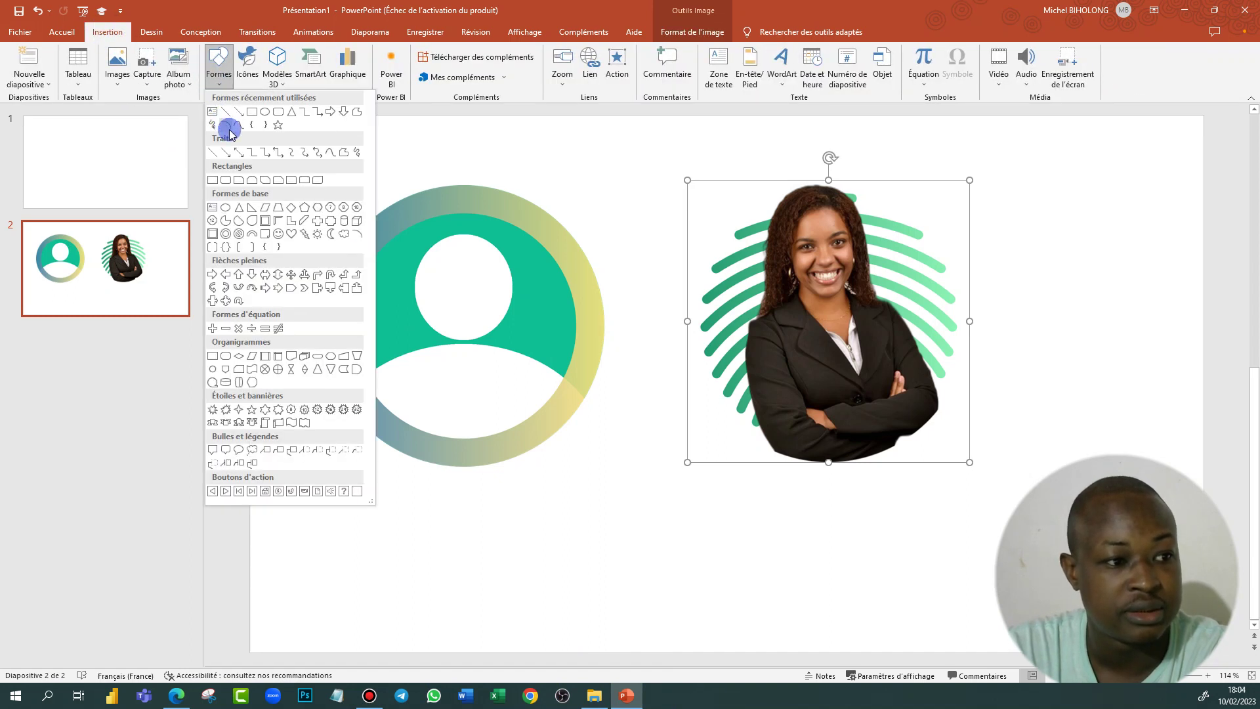
click(264, 111)
mouse_move(542, 521)
mouse_down()
mouse_move(708, 636)
mouse_move(692, 627)
mouse_up()
text(4)
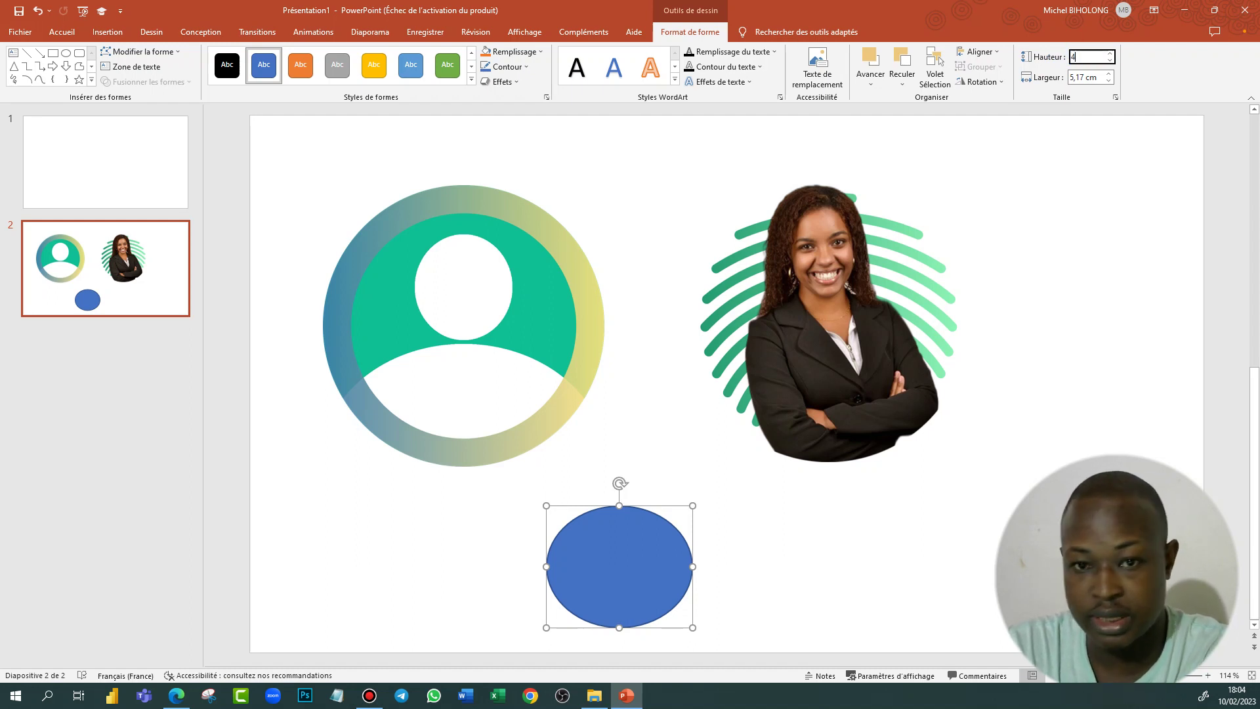
key(Return)
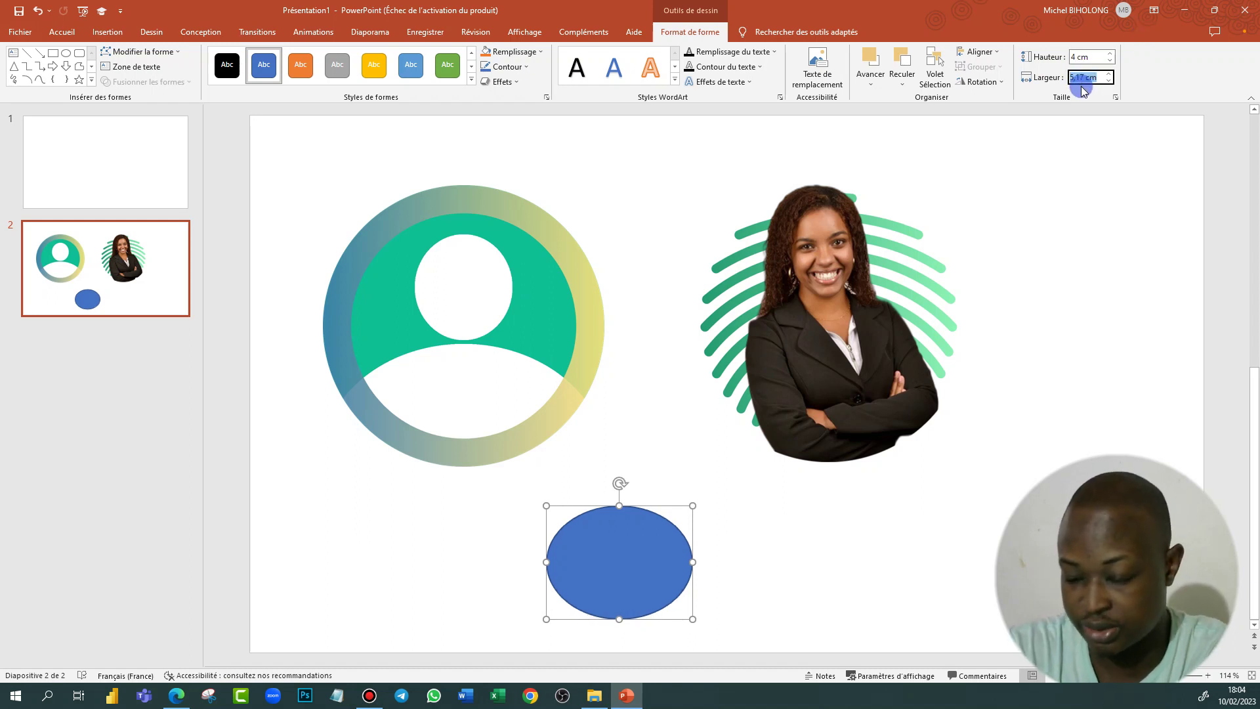
text(4)
text(5)
key(Return)
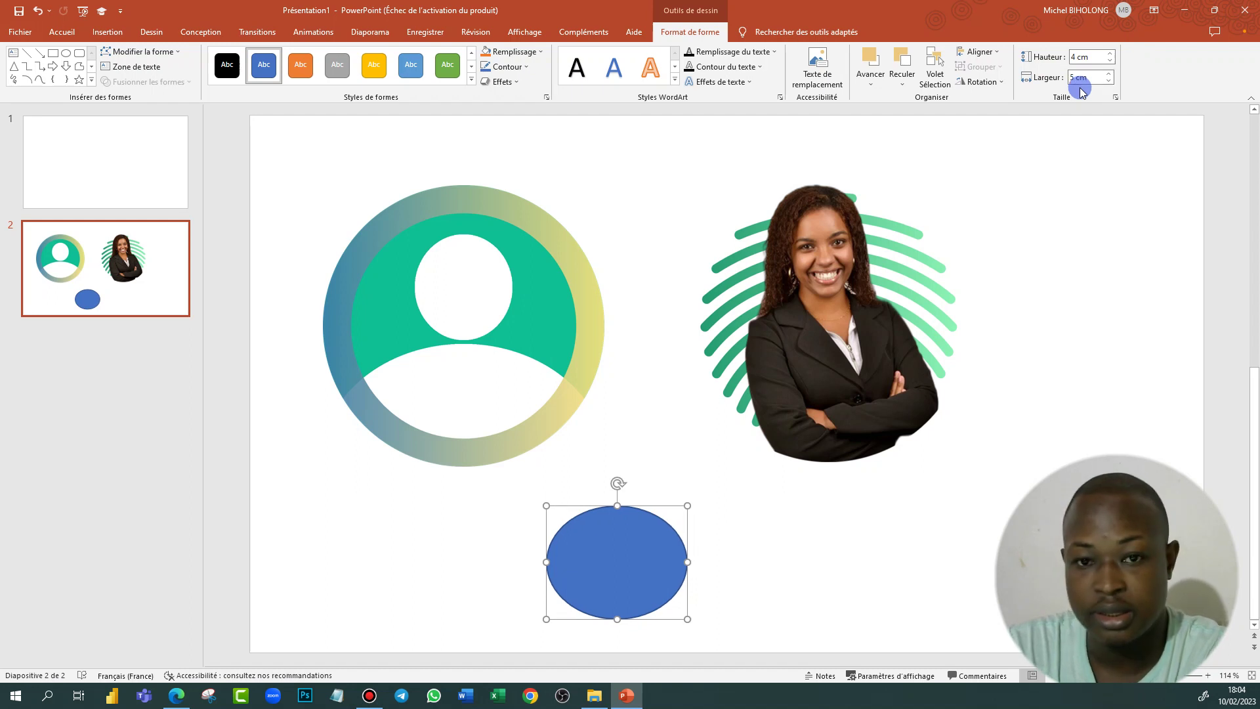
click(796, 558)
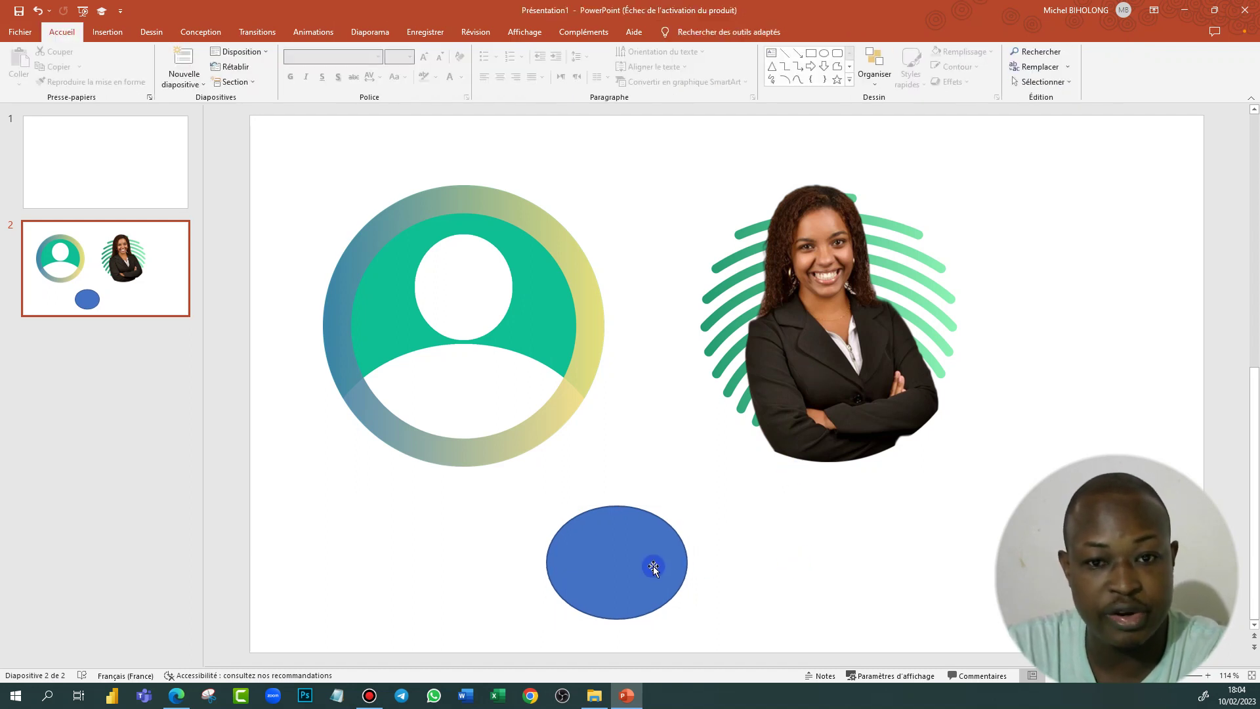
click(592, 580)
click(458, 402)
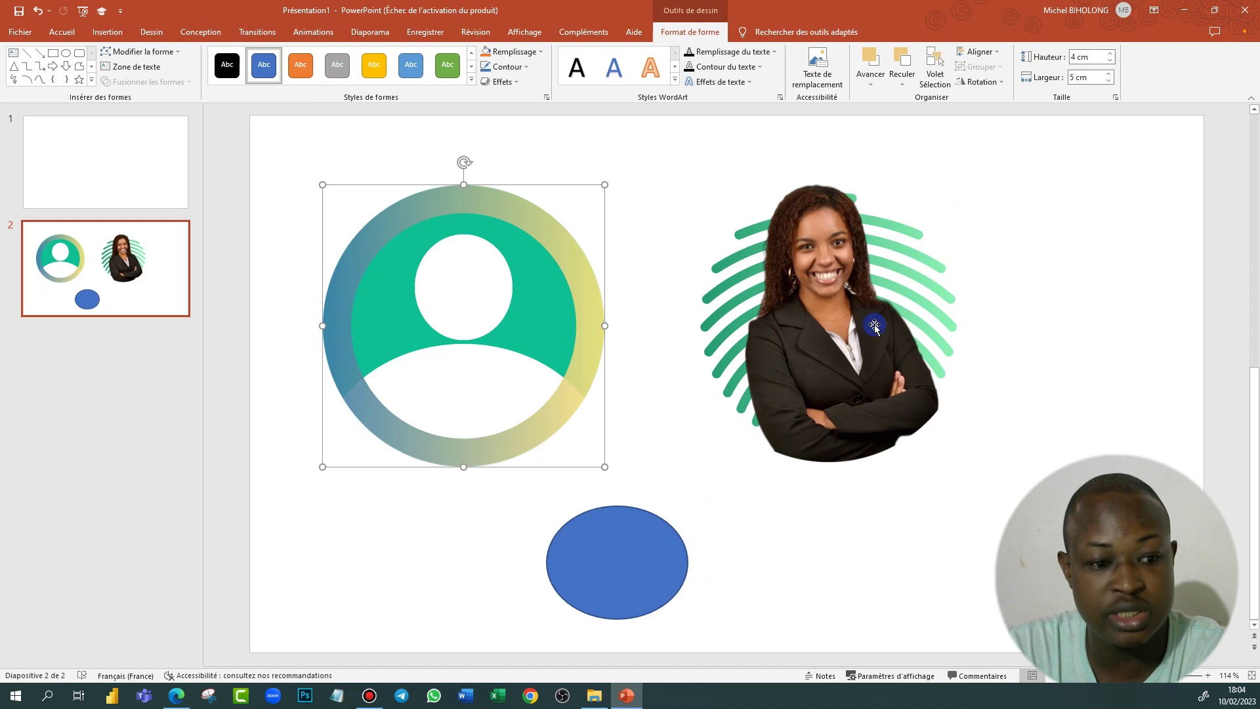
click(883, 323)
click(655, 549)
click(446, 328)
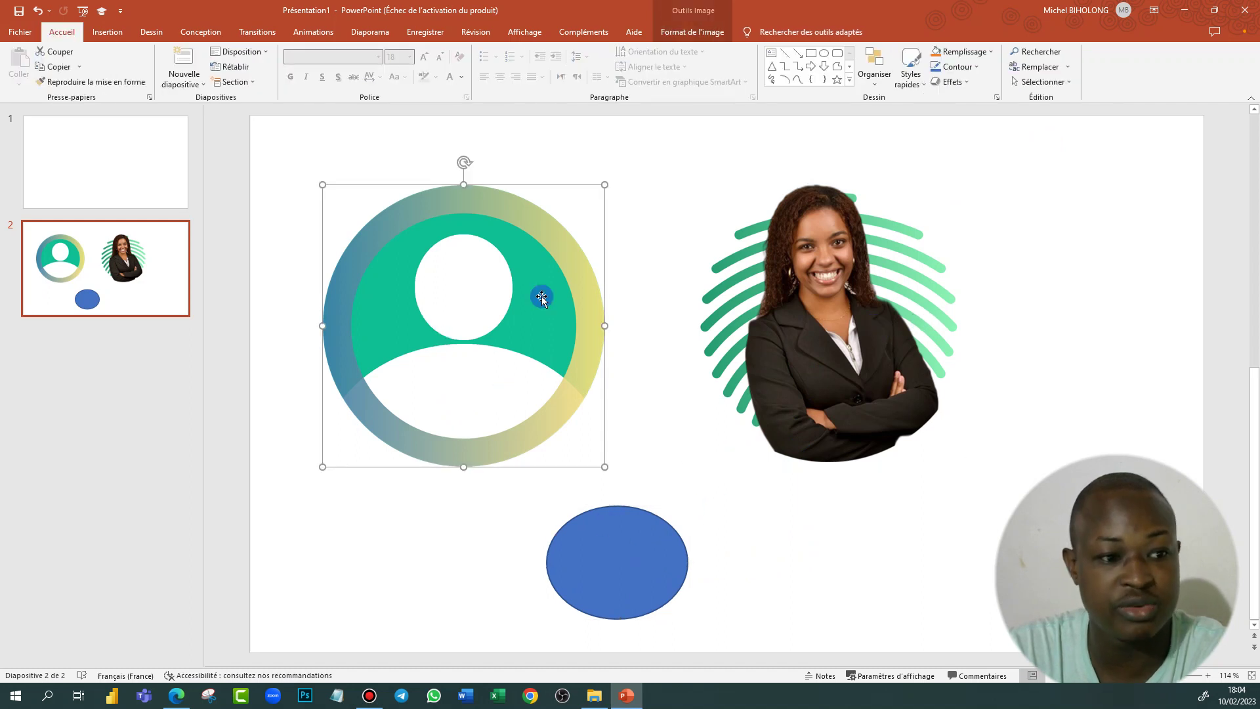
click(777, 253)
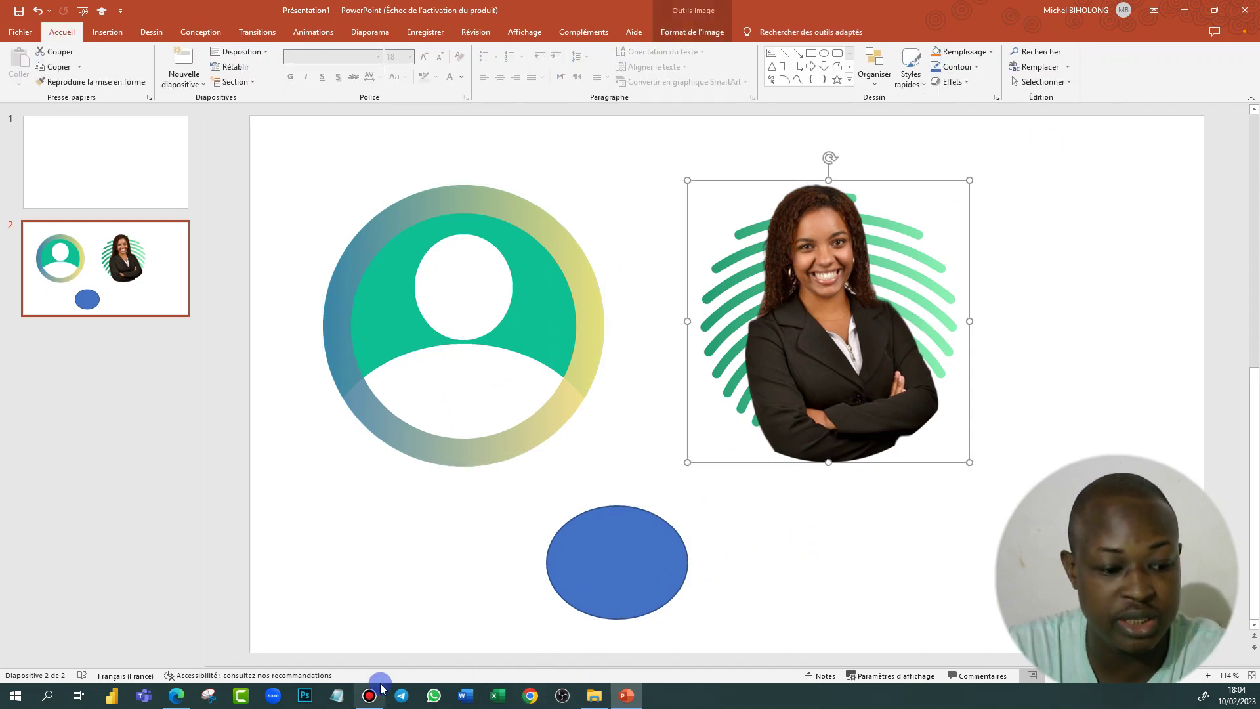
click(612, 455)
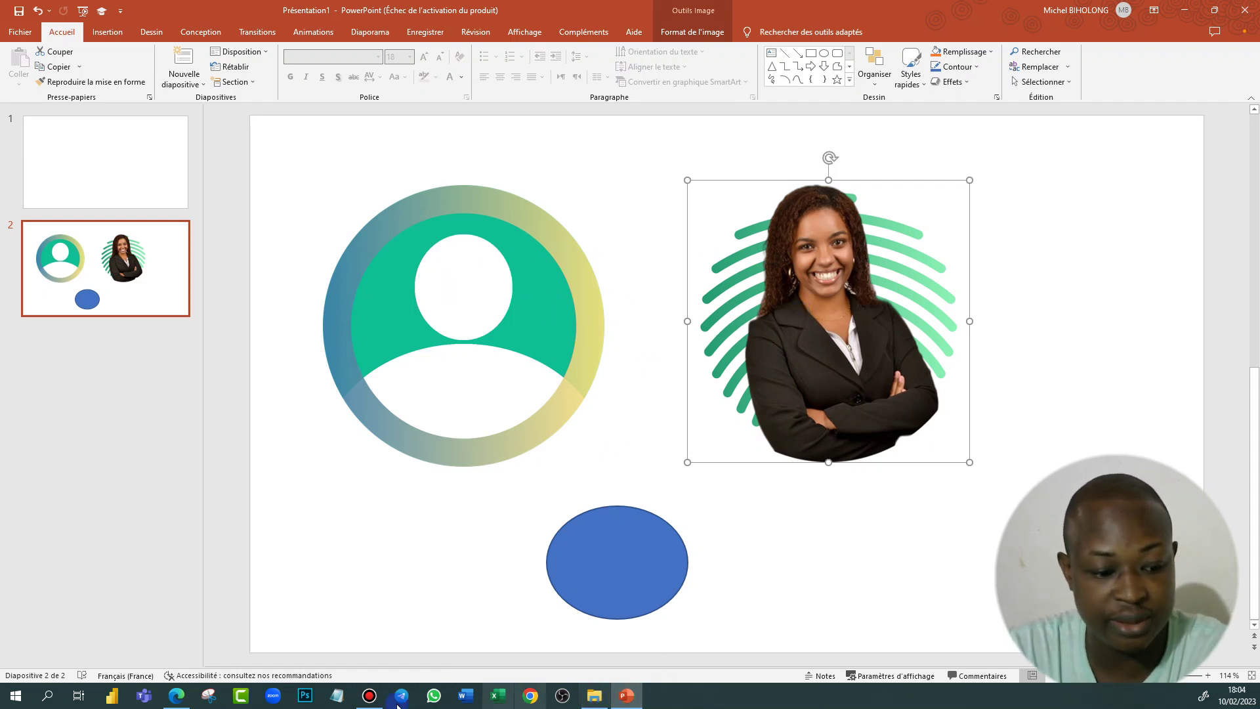
click(176, 699)
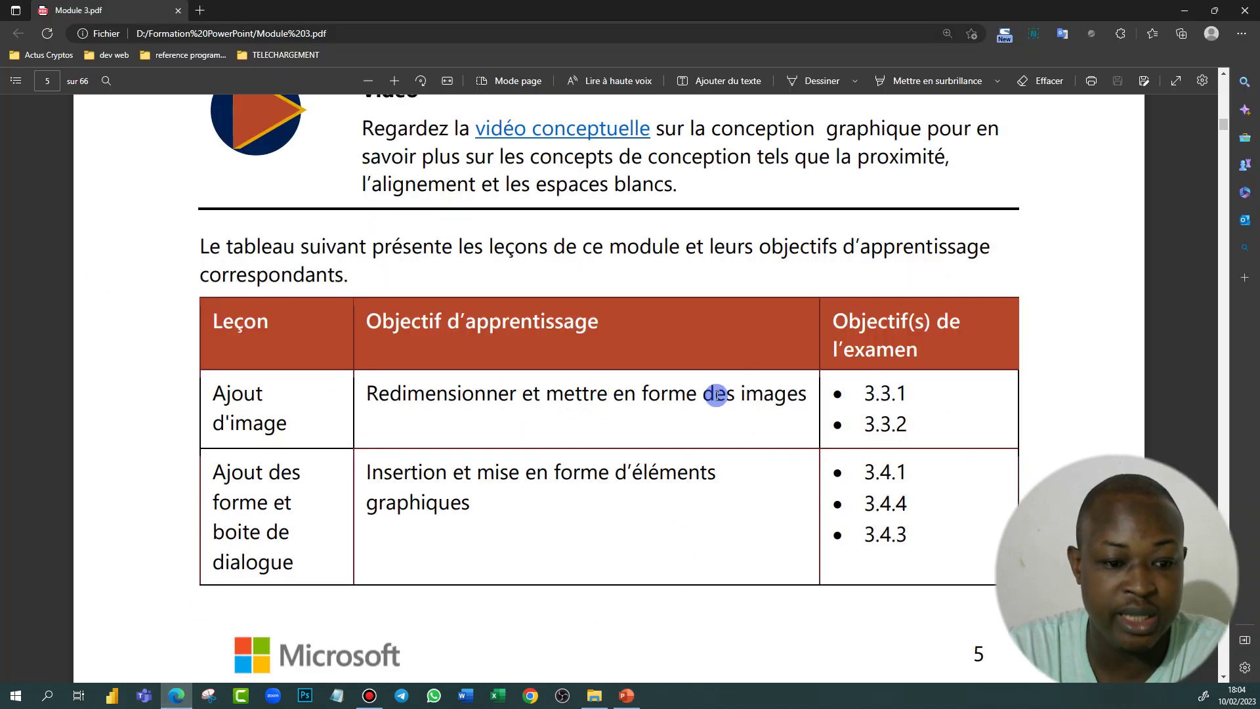
click(627, 697)
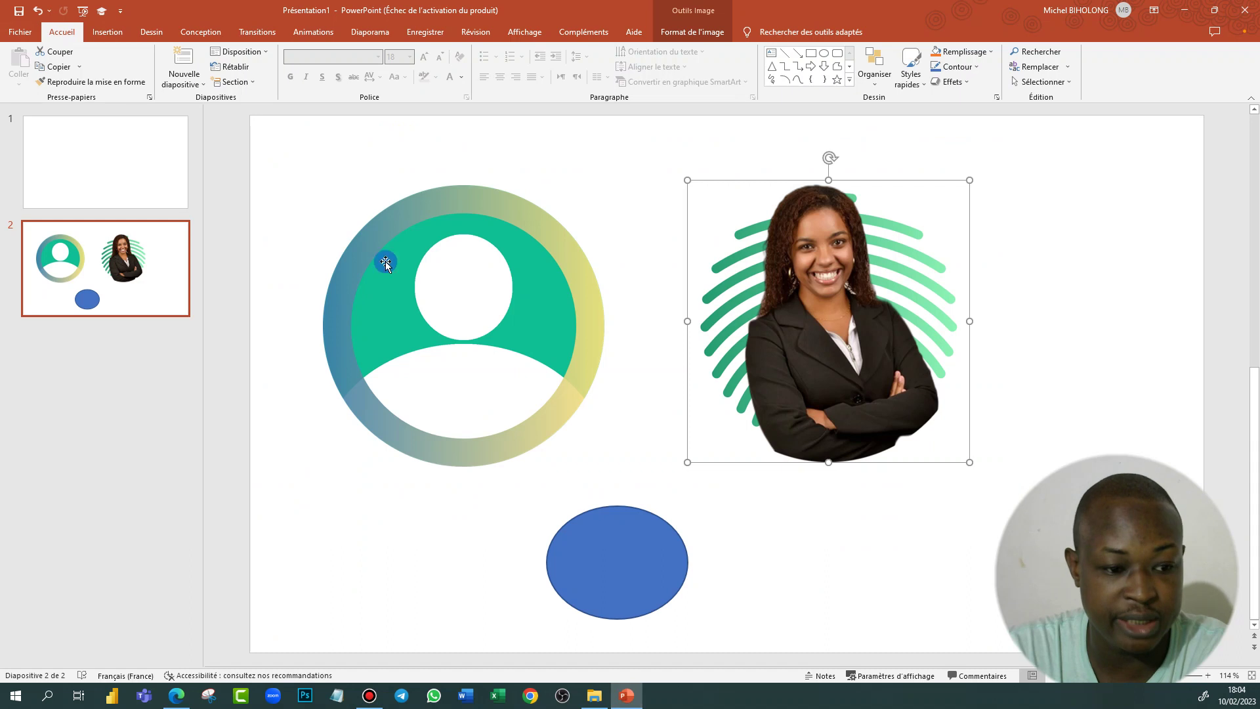
Step: Lower the user-icon picture's colour saturation via Format de l'image > Couleur
click(454, 291)
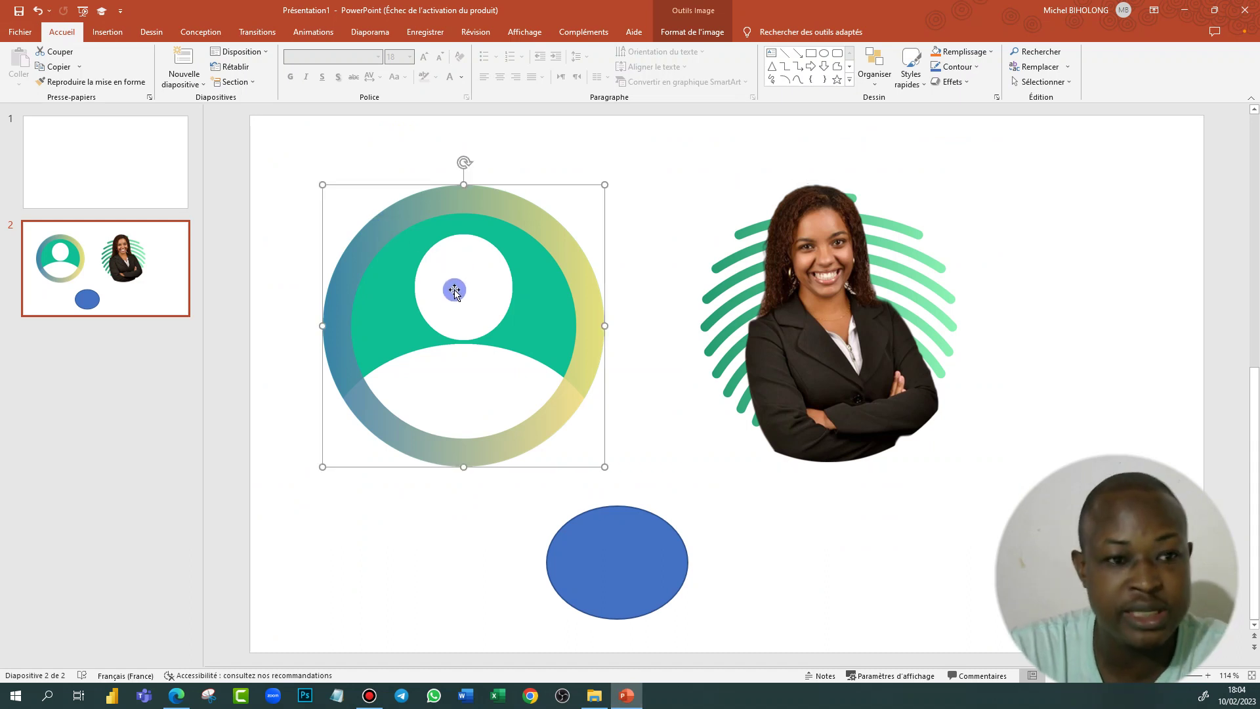
click(688, 31)
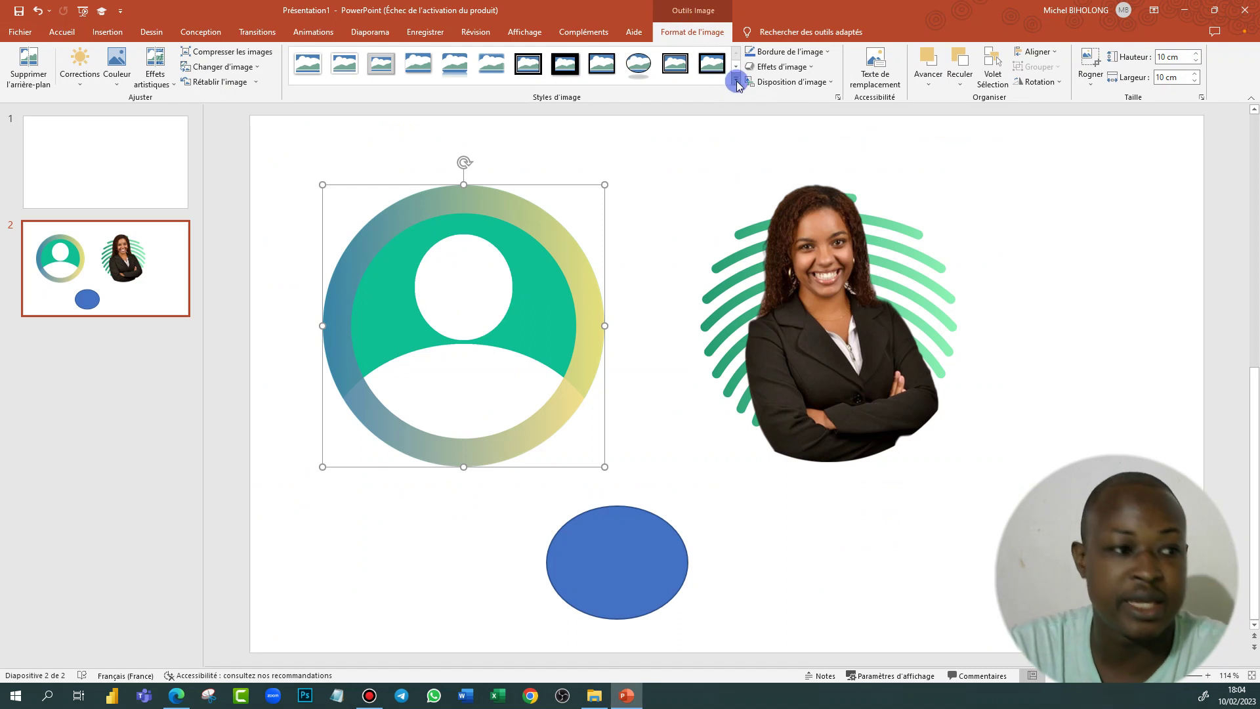
click(82, 87)
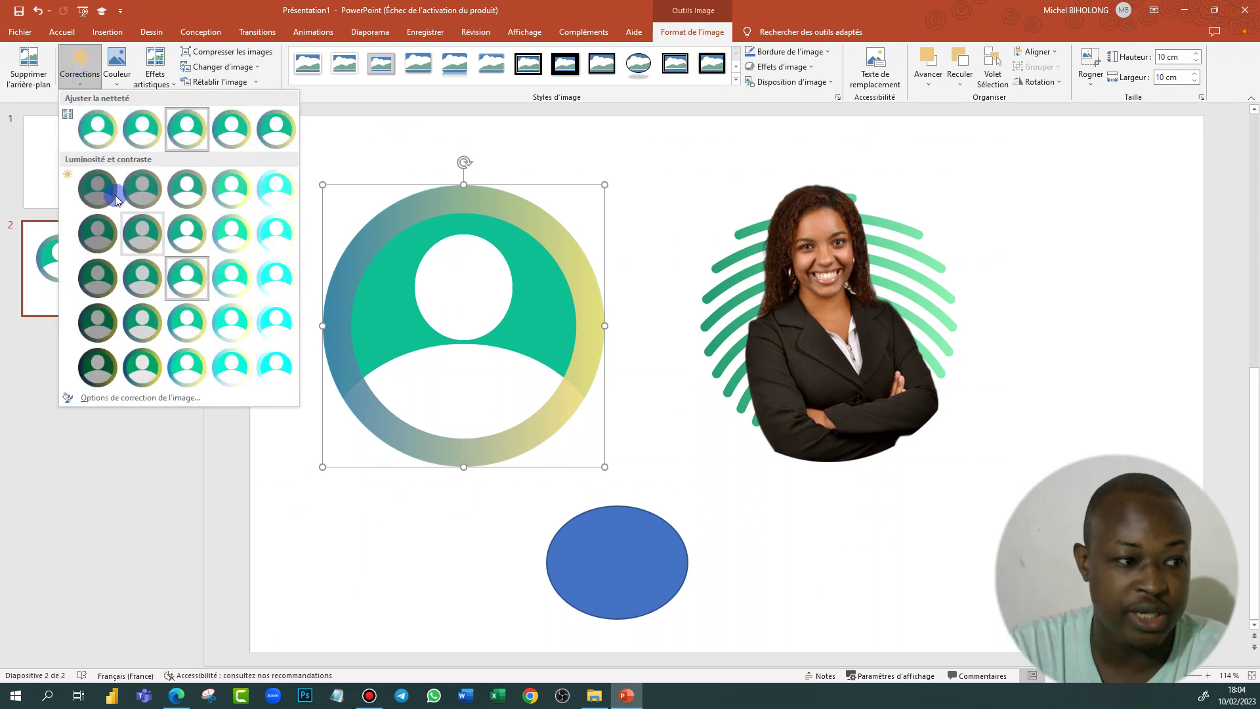
click(338, 112)
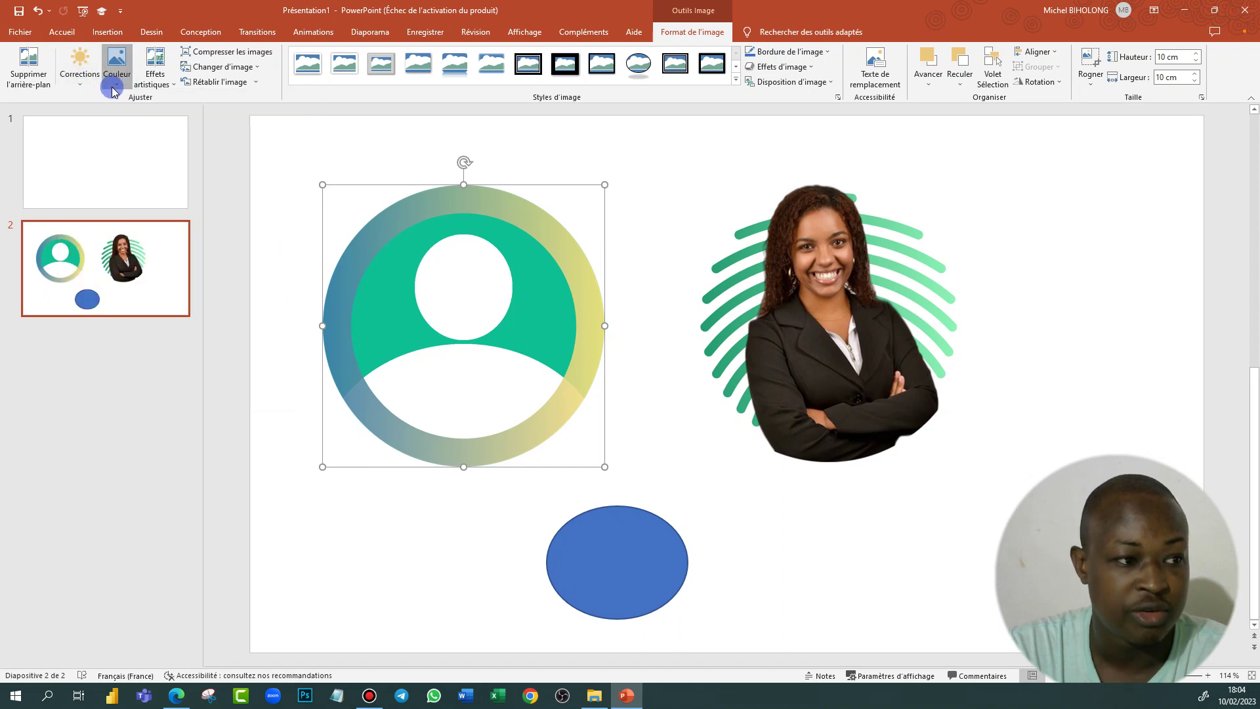
click(117, 74)
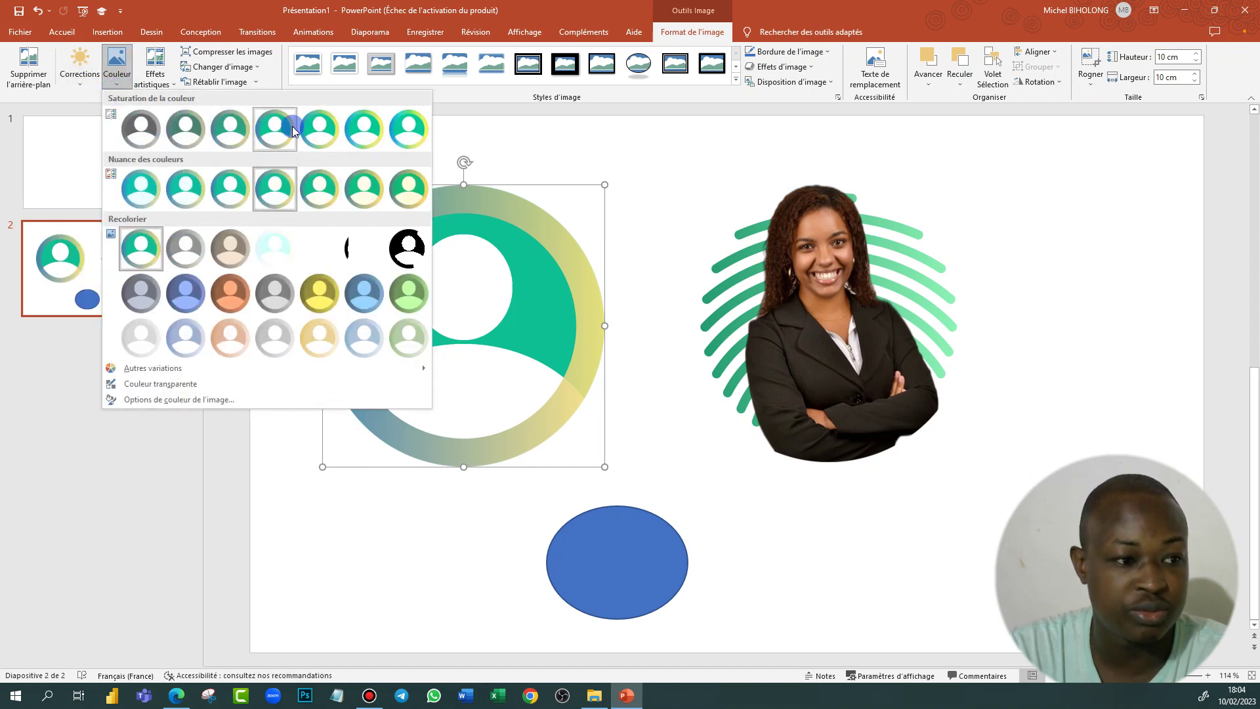
click(181, 135)
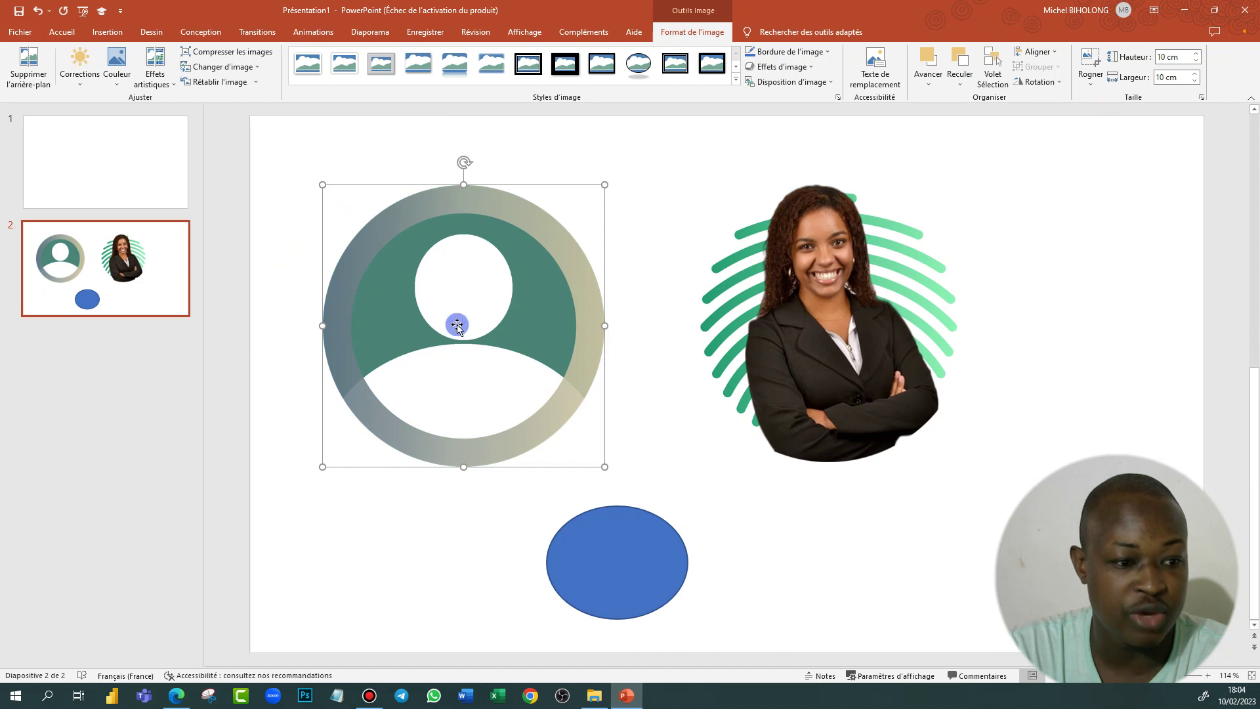
Step: Try an olive-yellow recolour, then recolour the icon with a blue theme colour
click(132, 94)
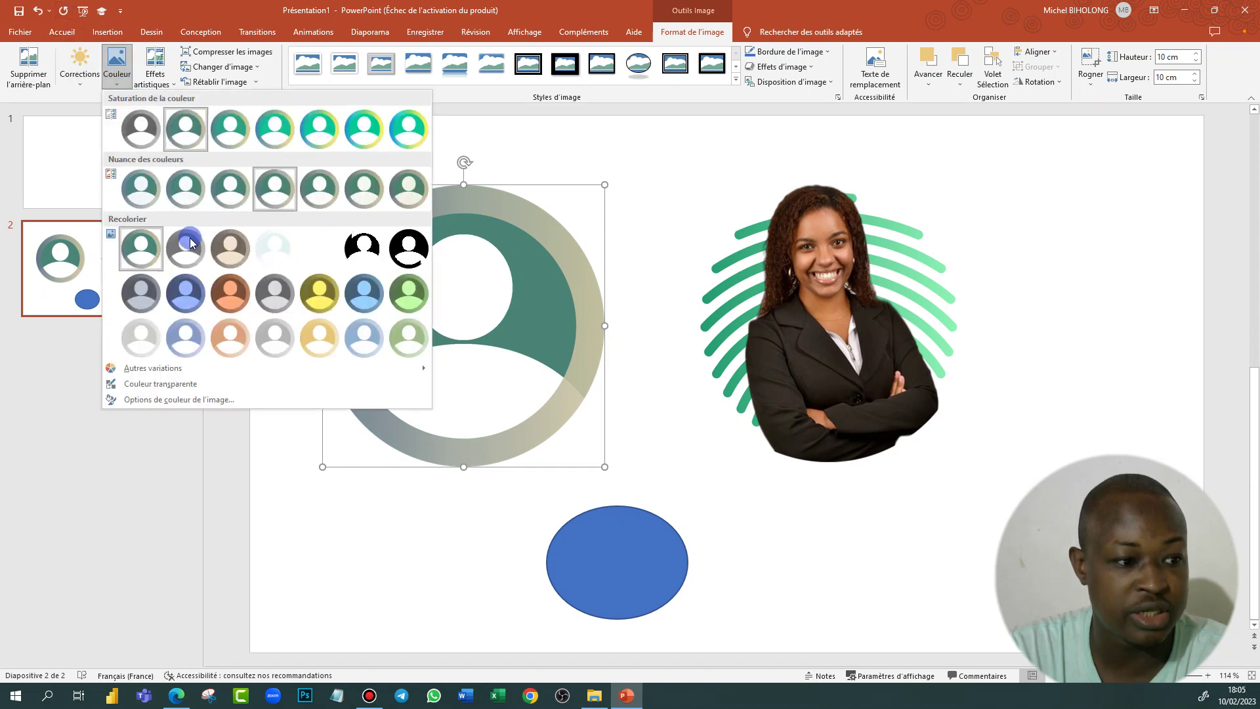
click(330, 305)
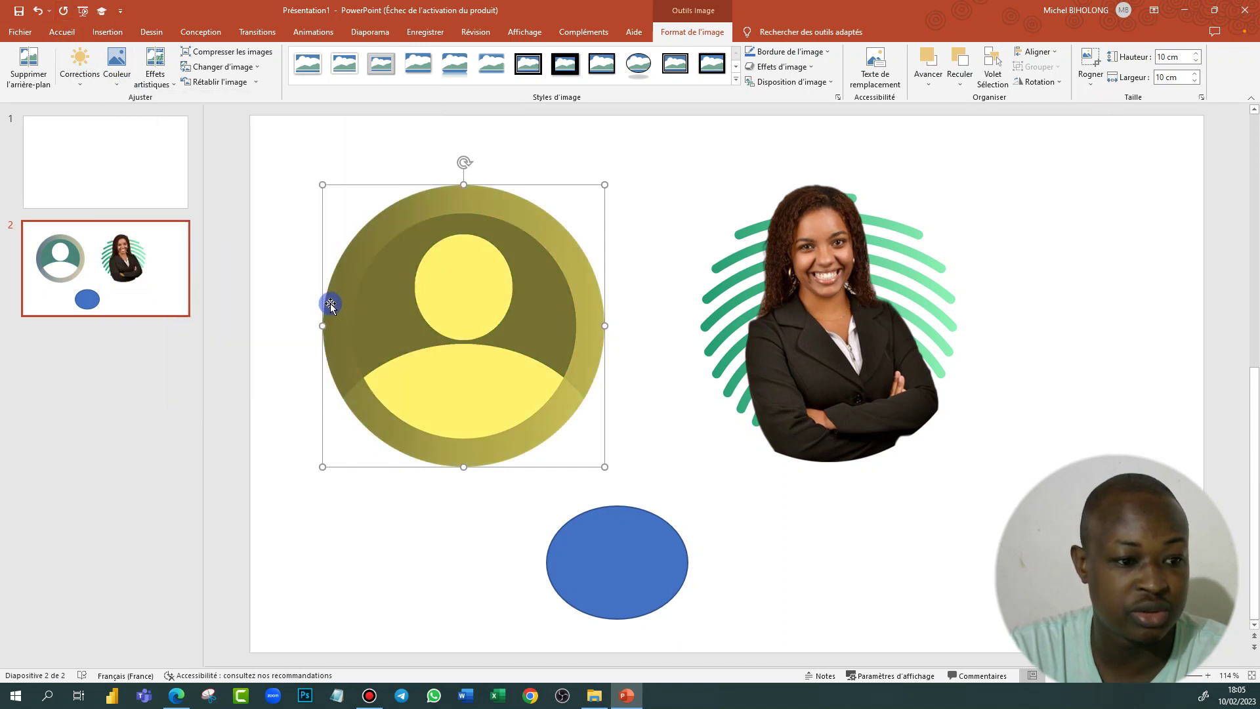
click(115, 69)
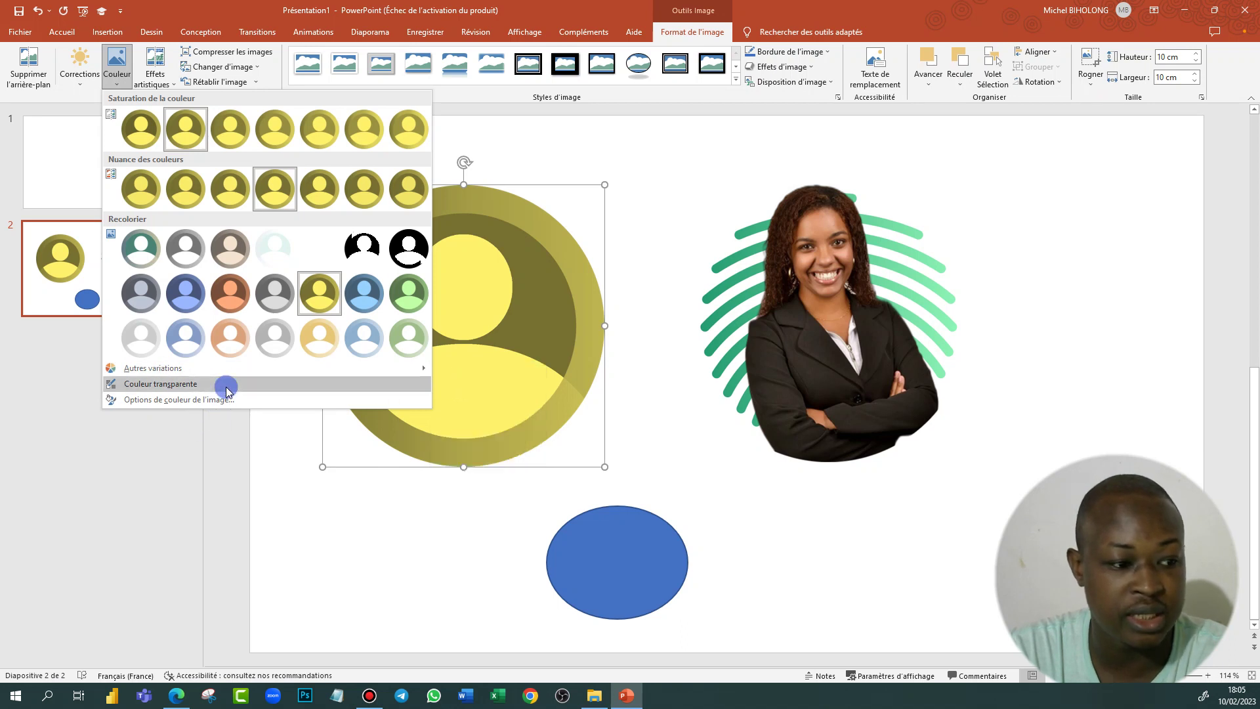
mouse_move(152, 367)
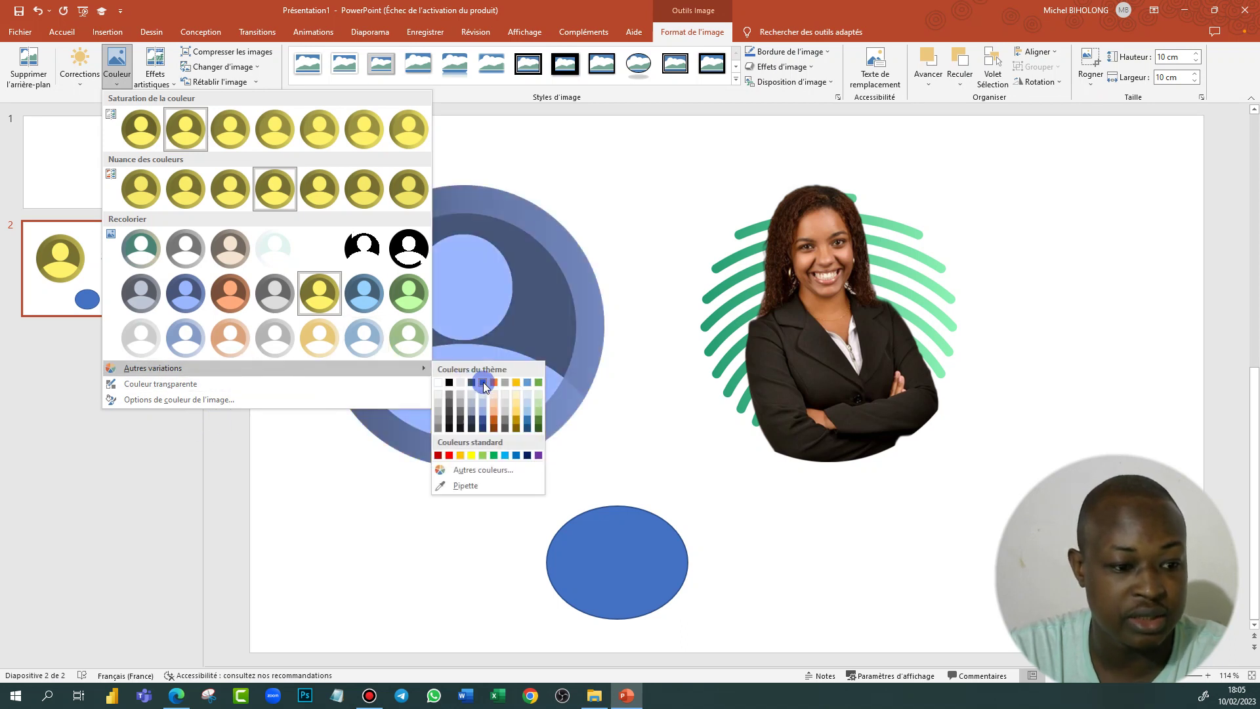
click(483, 382)
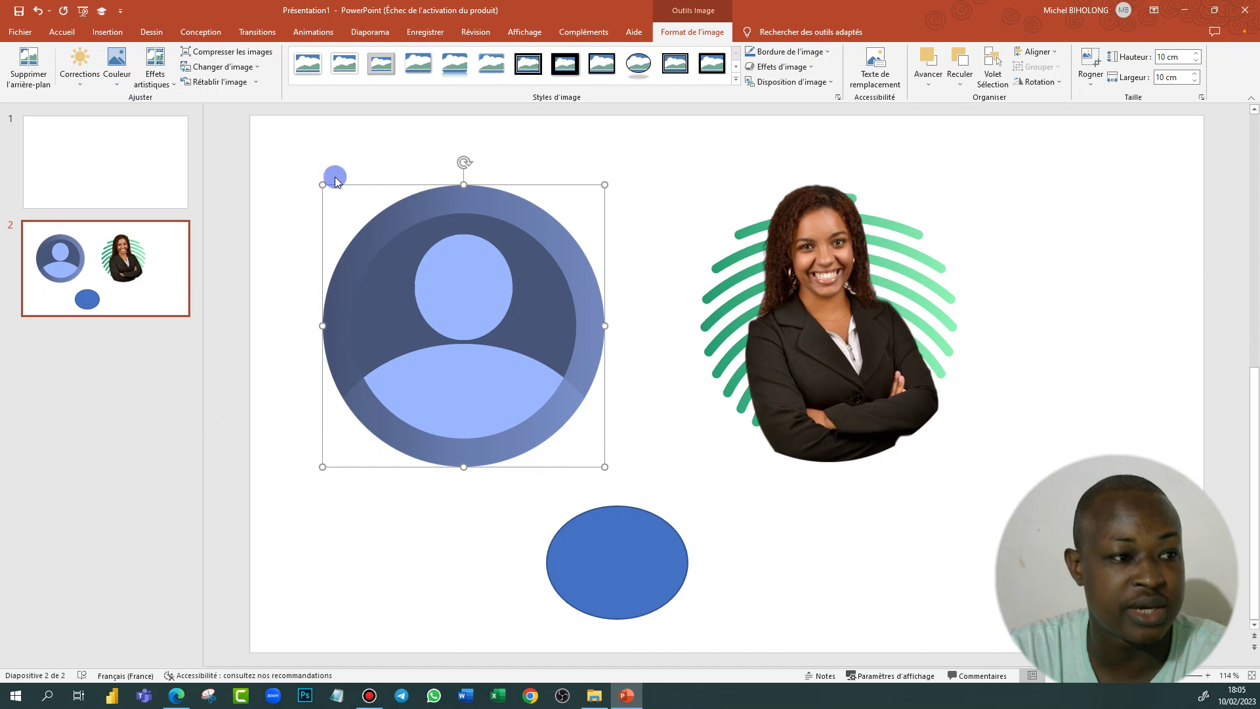
click(252, 67)
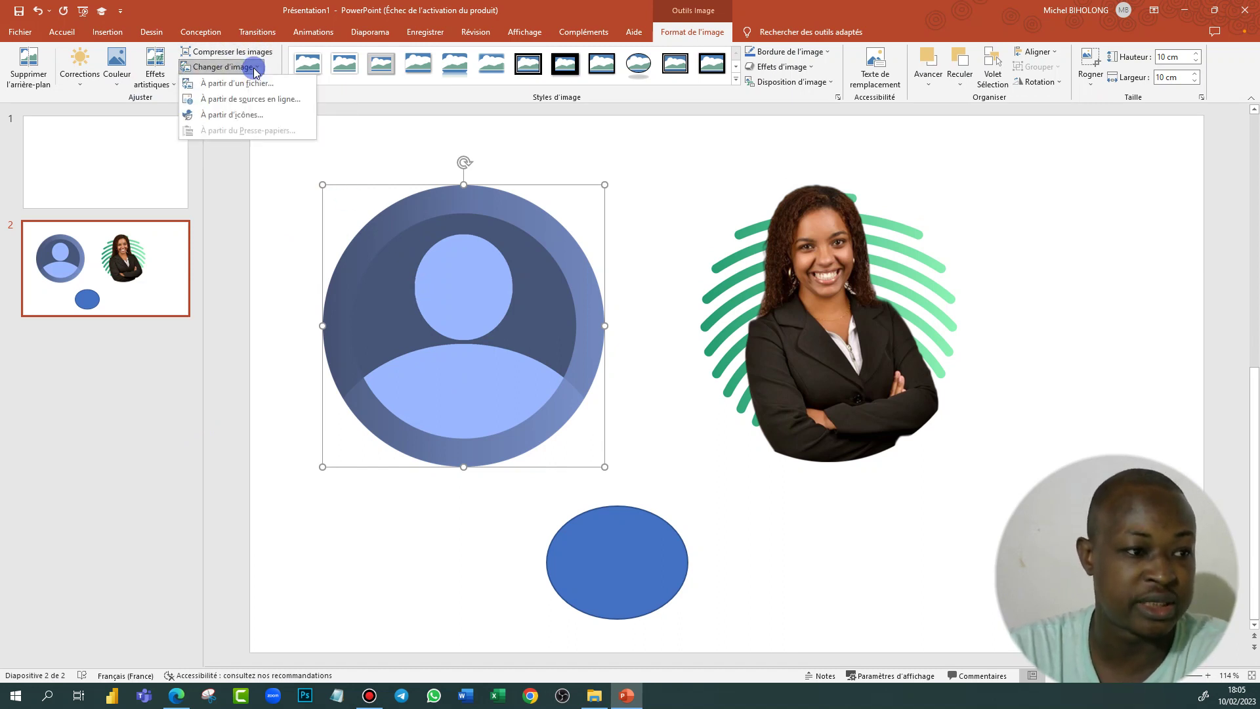
Step: Swap the icon for the purple Selar QR-code image from Téléchargements and reset its formatting
click(250, 85)
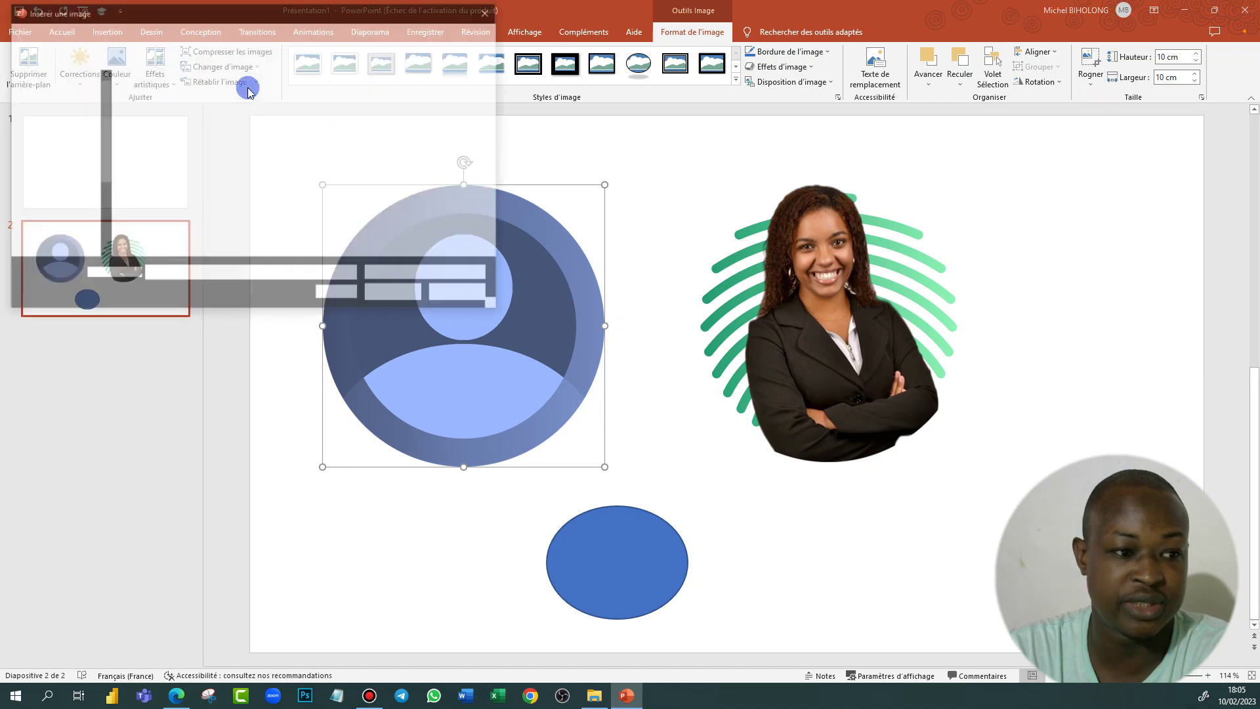
click(153, 128)
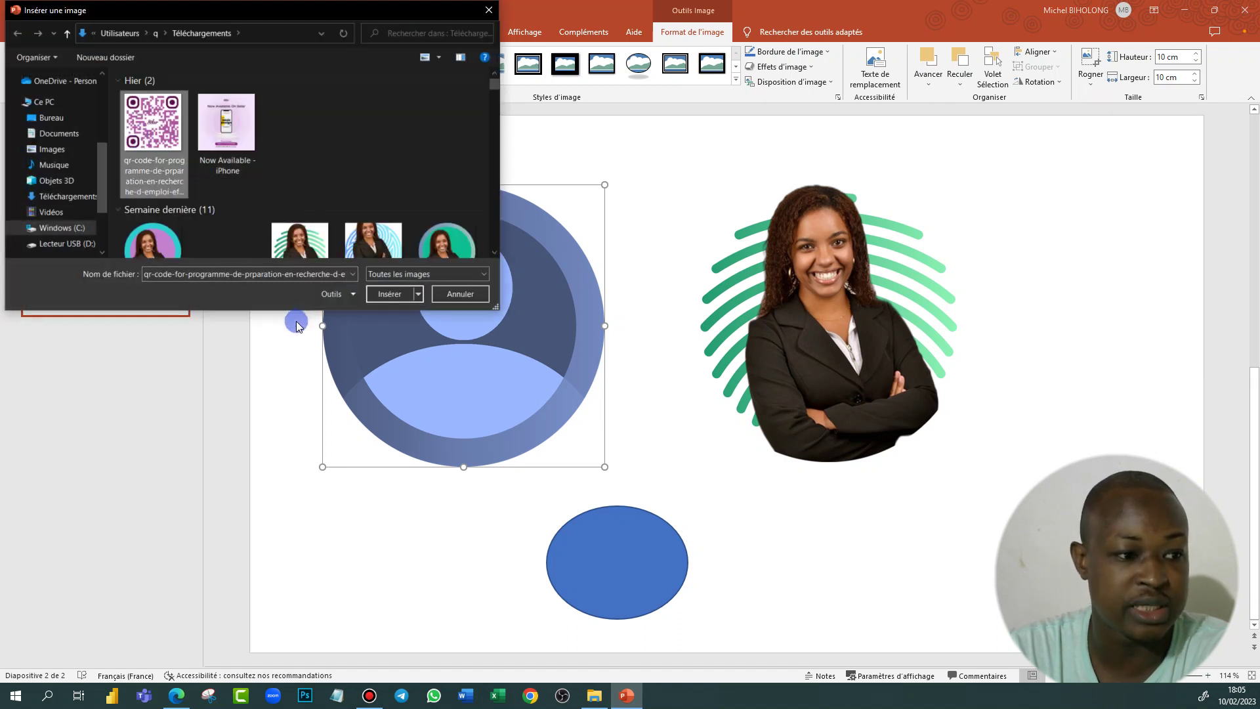
click(380, 294)
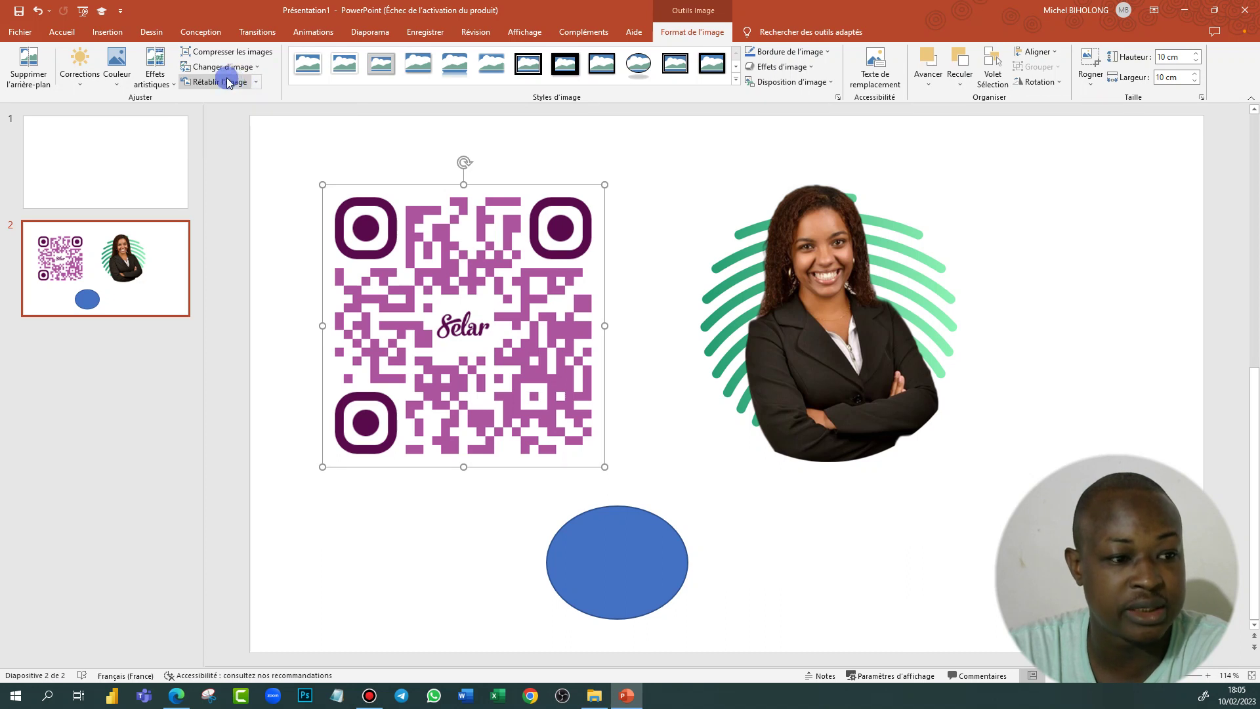
click(255, 83)
click(225, 99)
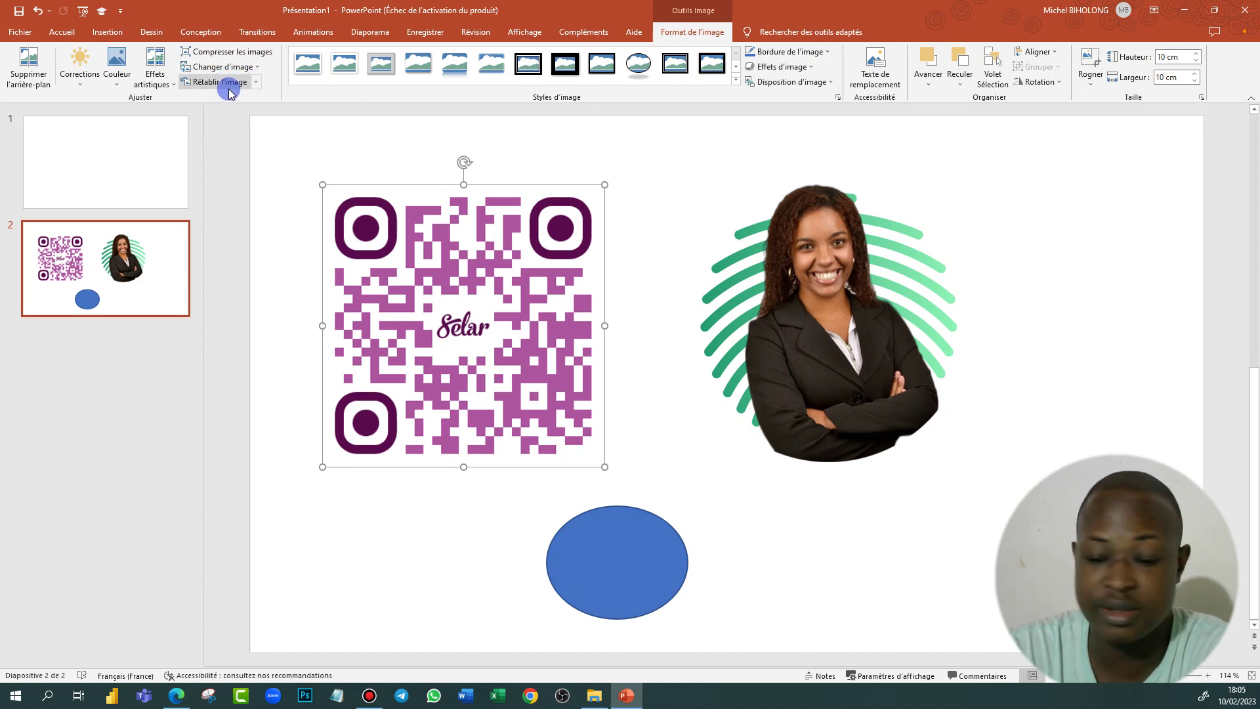
Step: Move the QR code up-left, try an 8 cm height, then reset it to its original 9,26 cm size
drag(460, 313, 445, 283)
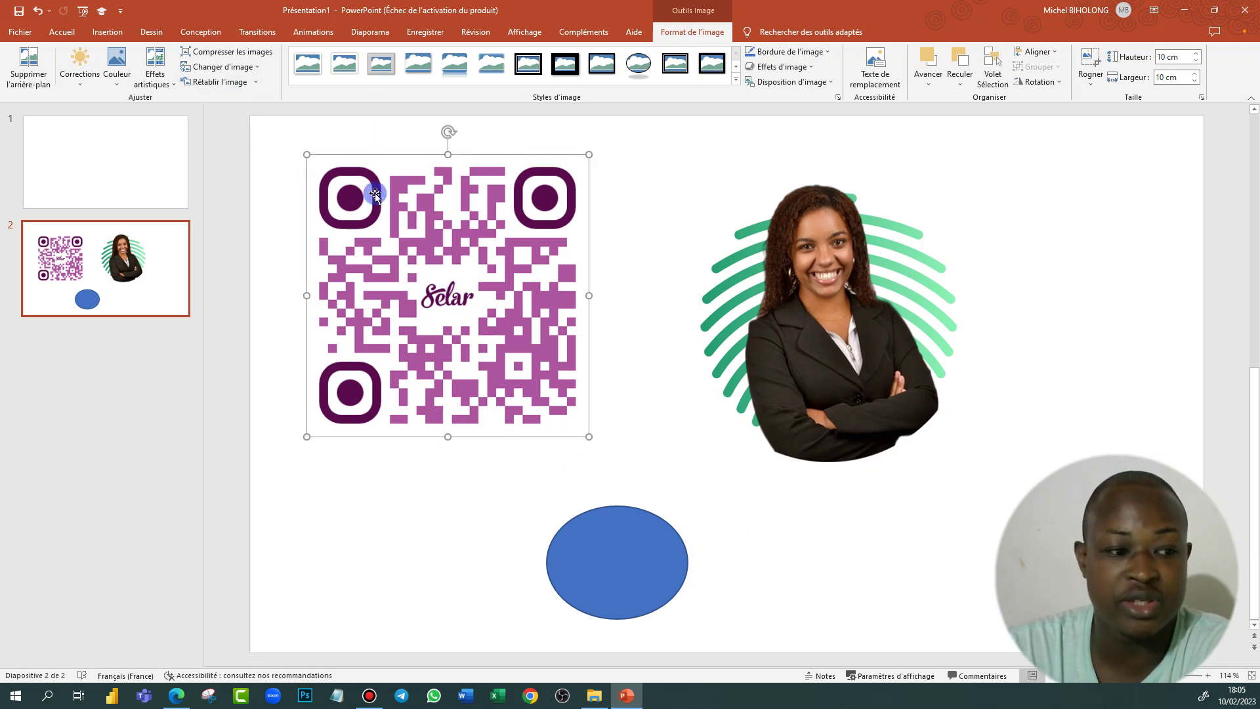
drag(305, 157, 340, 188)
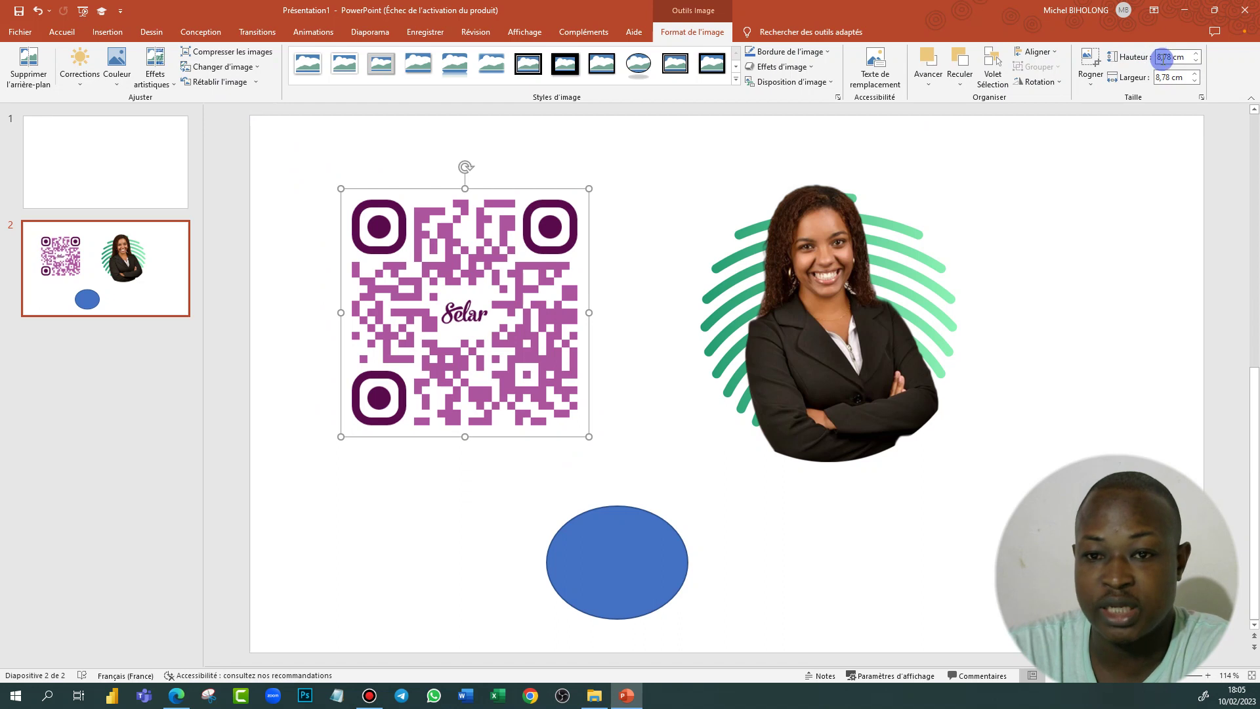
text(8)
key(Return)
click(936, 94)
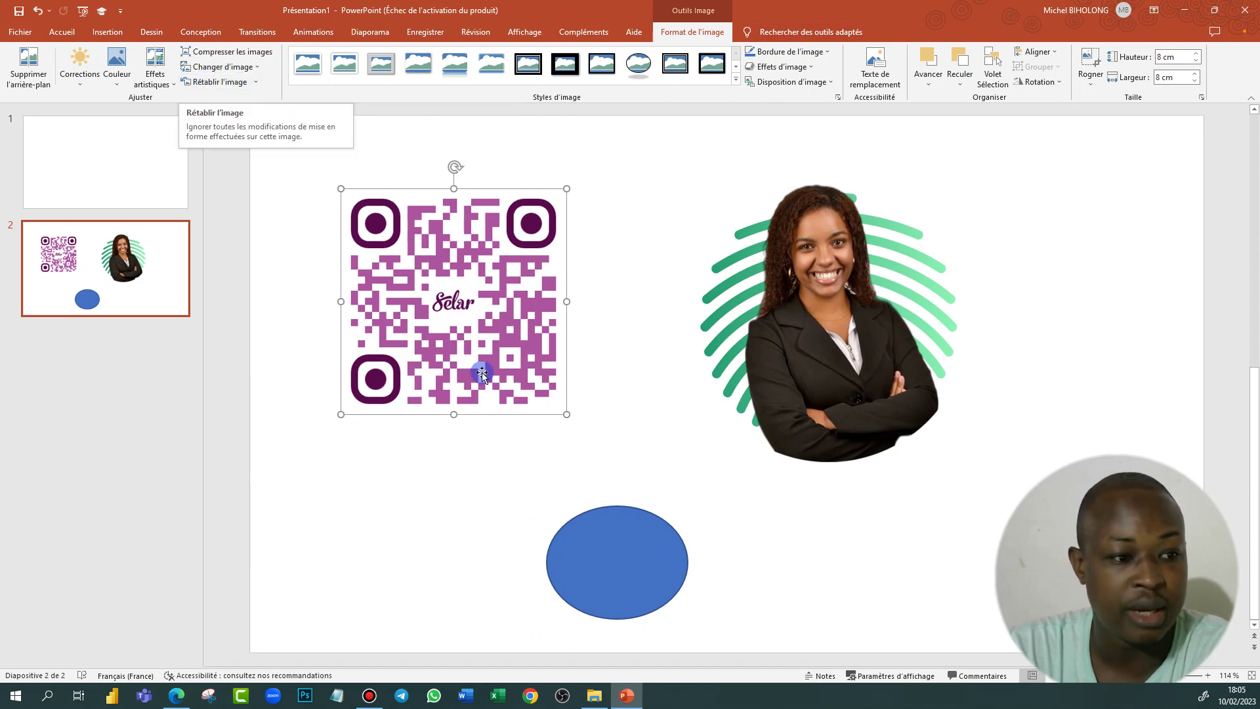
click(256, 84)
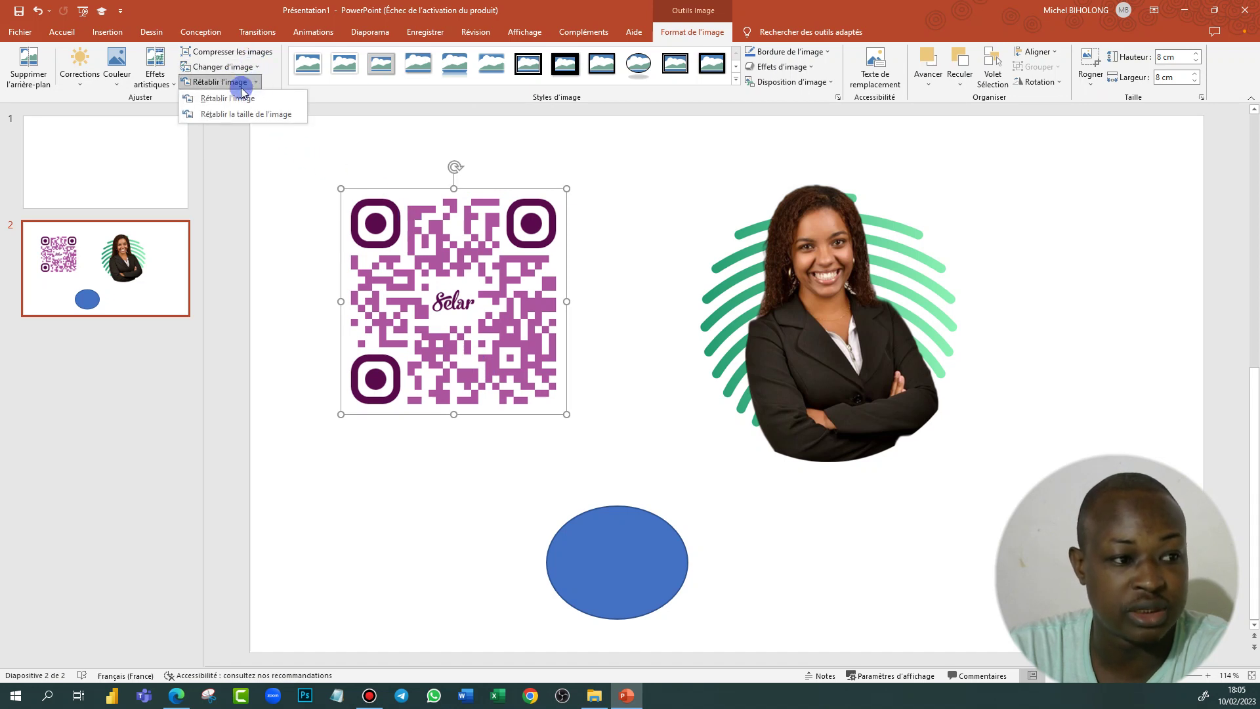
click(235, 116)
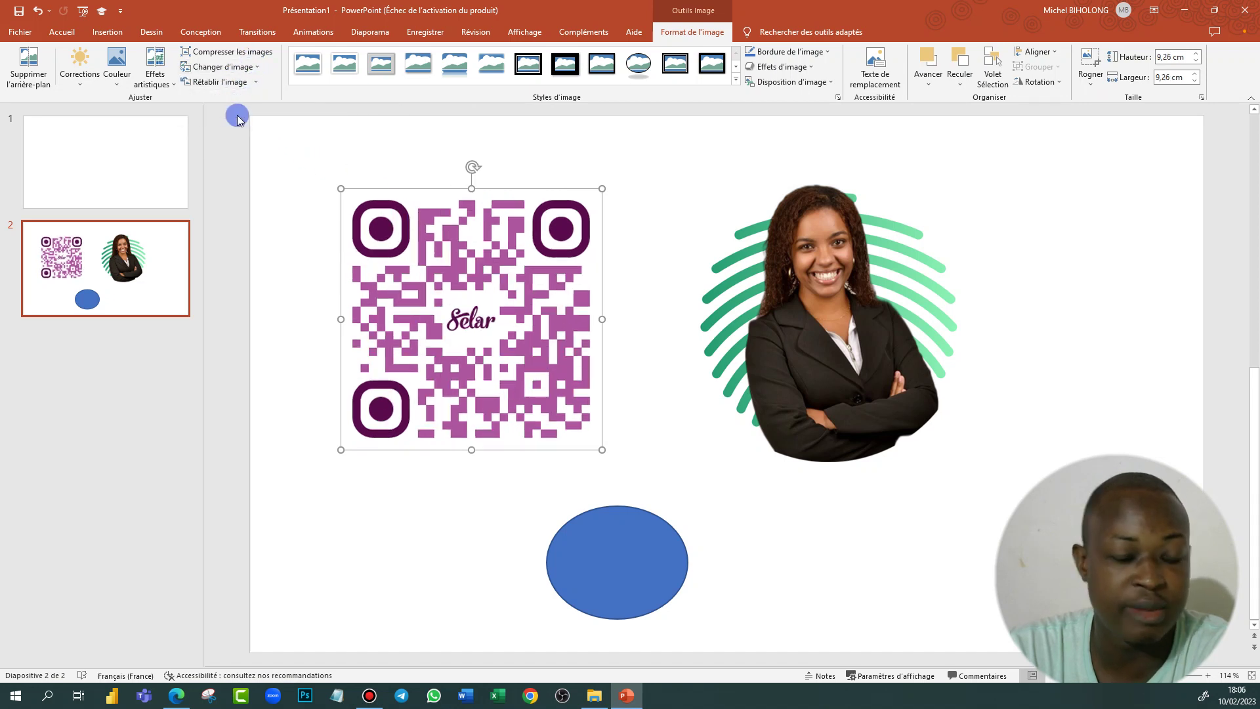
click(354, 141)
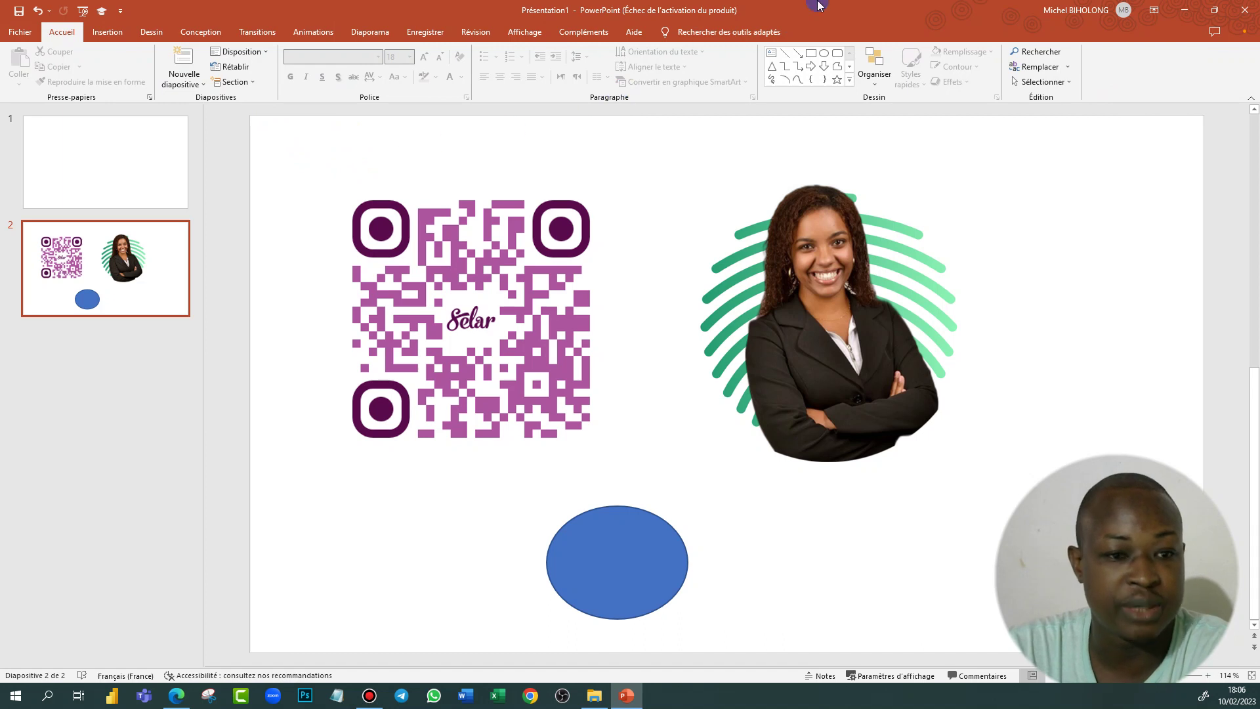
Step: Give the QR code a white shadowed frame, then a tilted perspective picture style
click(527, 310)
click(689, 32)
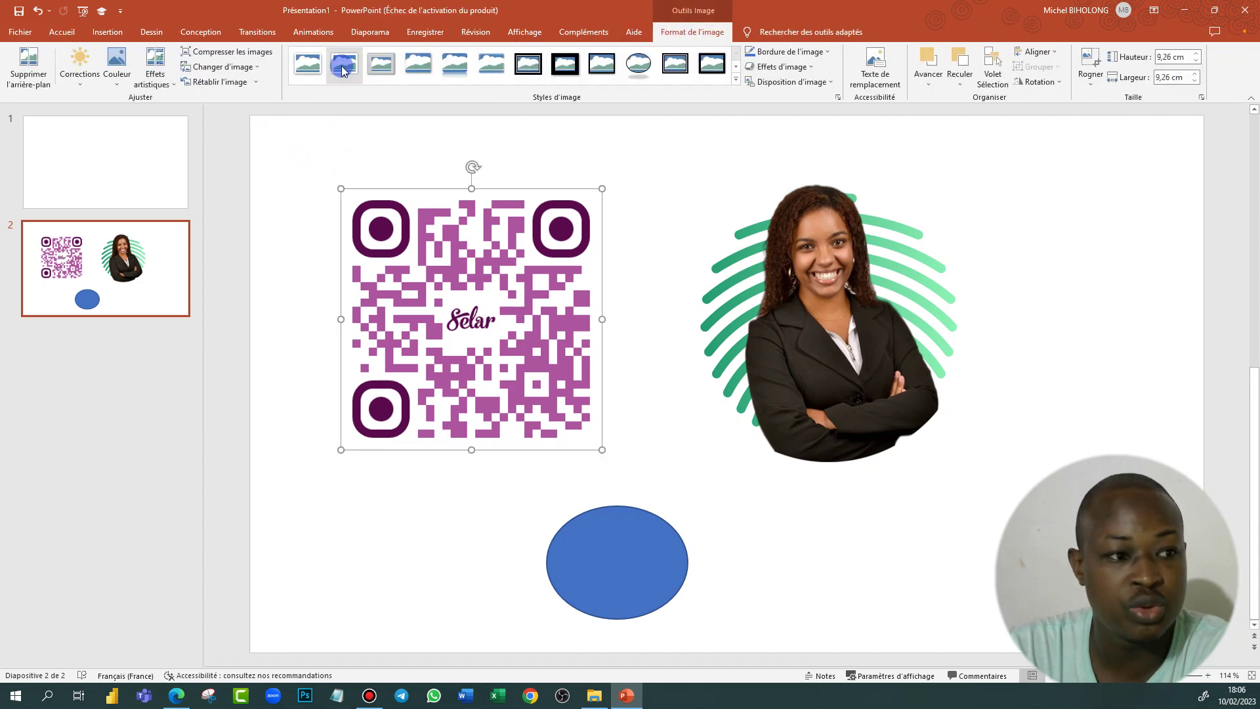
click(310, 72)
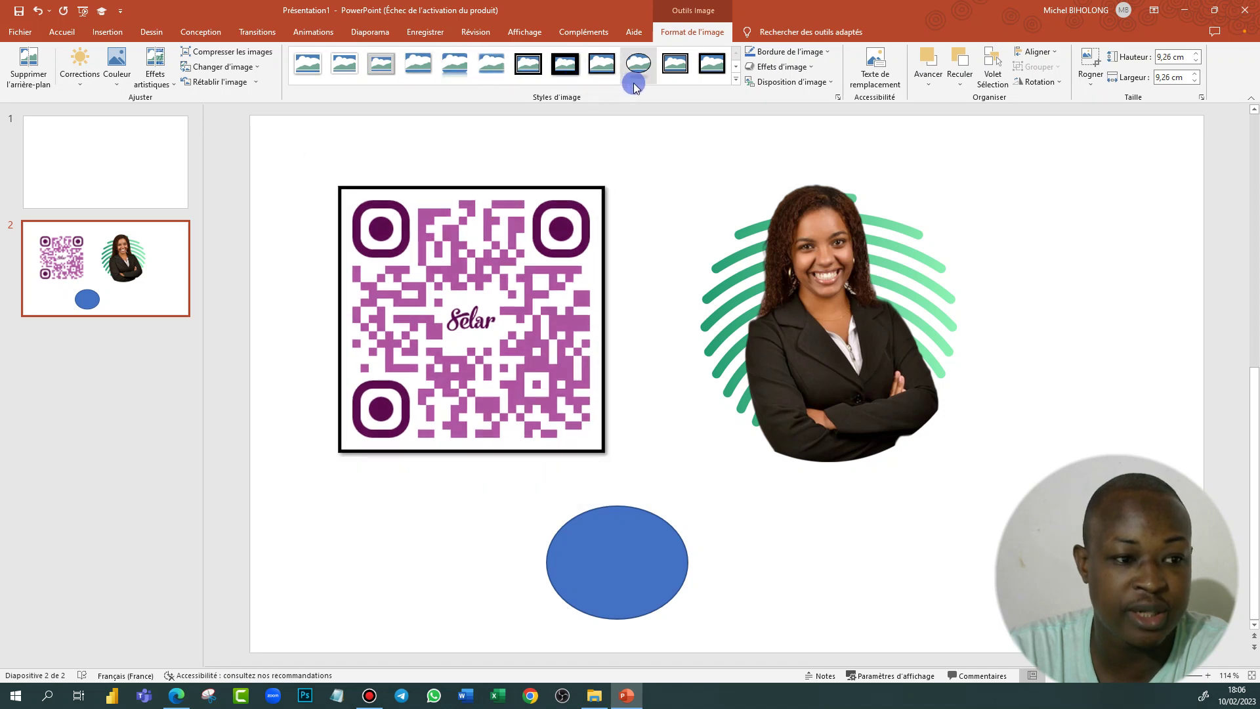
click(735, 81)
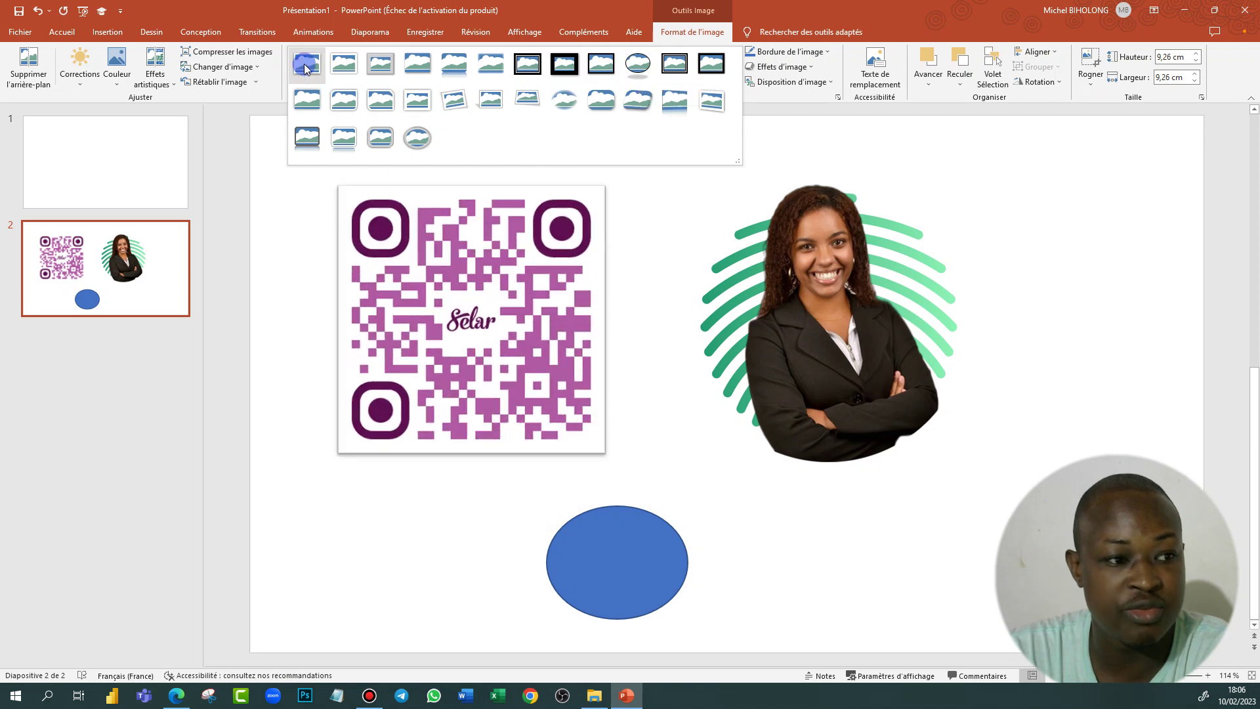
click(617, 97)
click(824, 236)
Step: Apply the white perspective frame style to the businesswoman photo
click(703, 72)
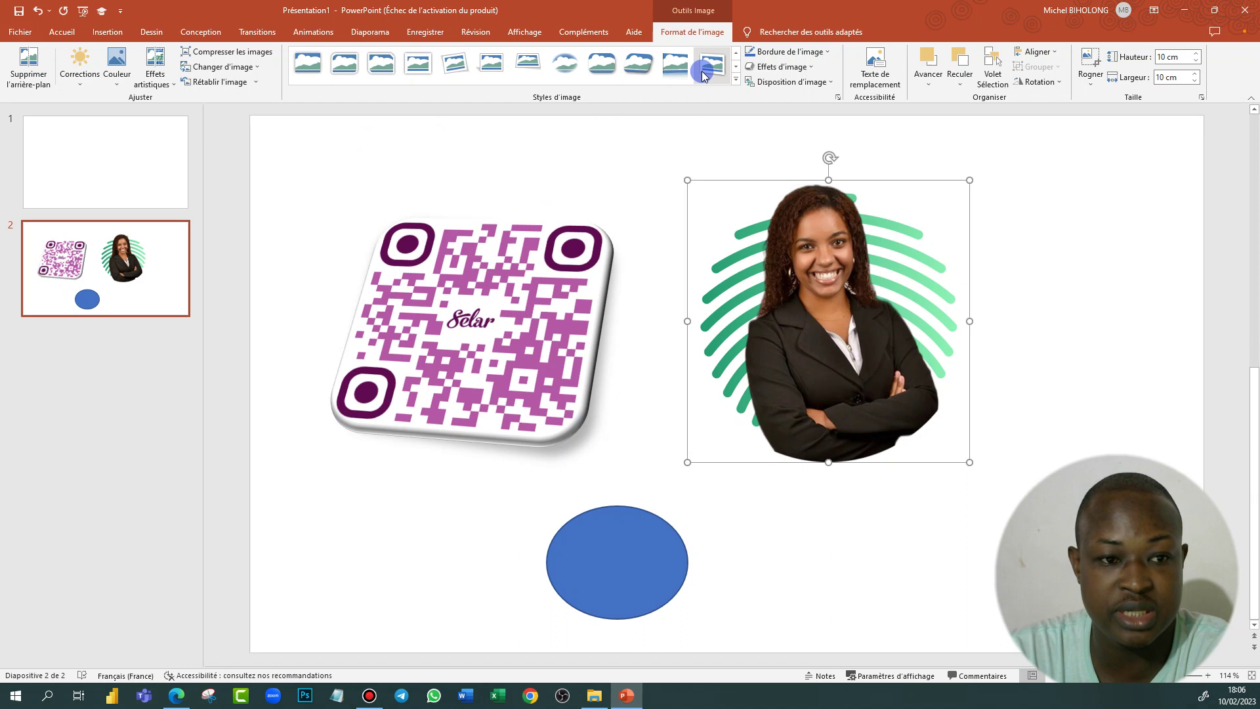
click(736, 79)
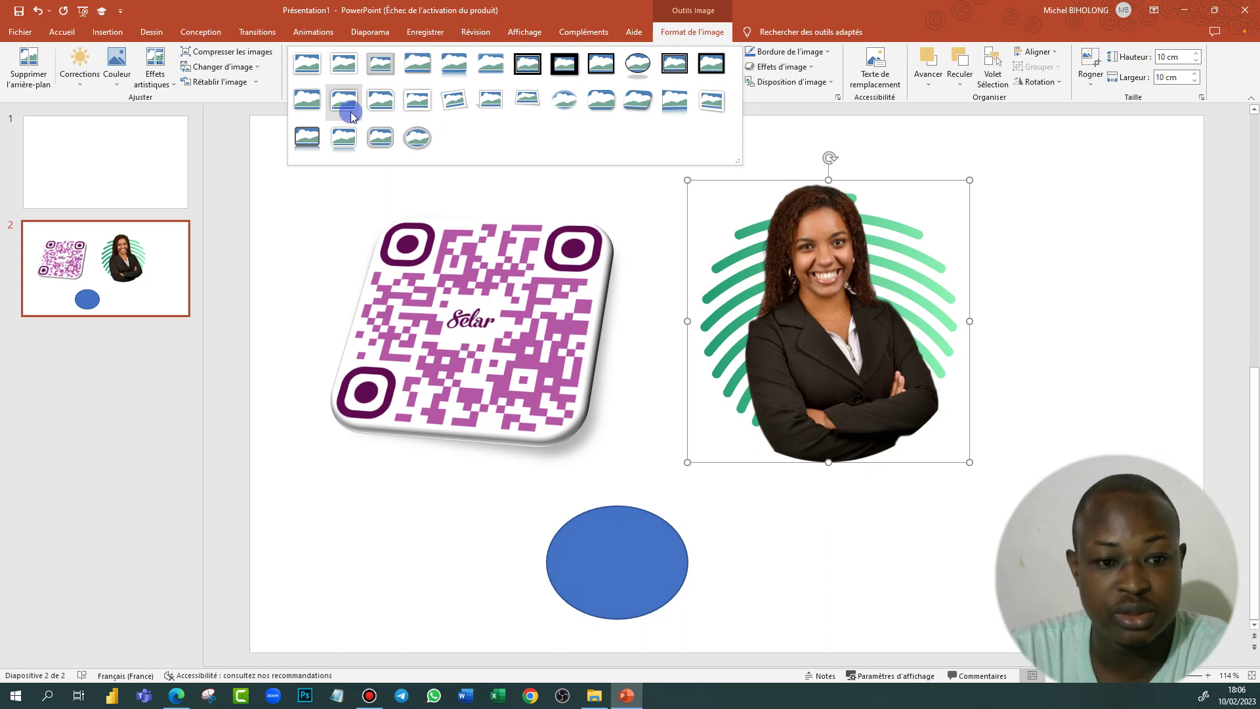
click(712, 100)
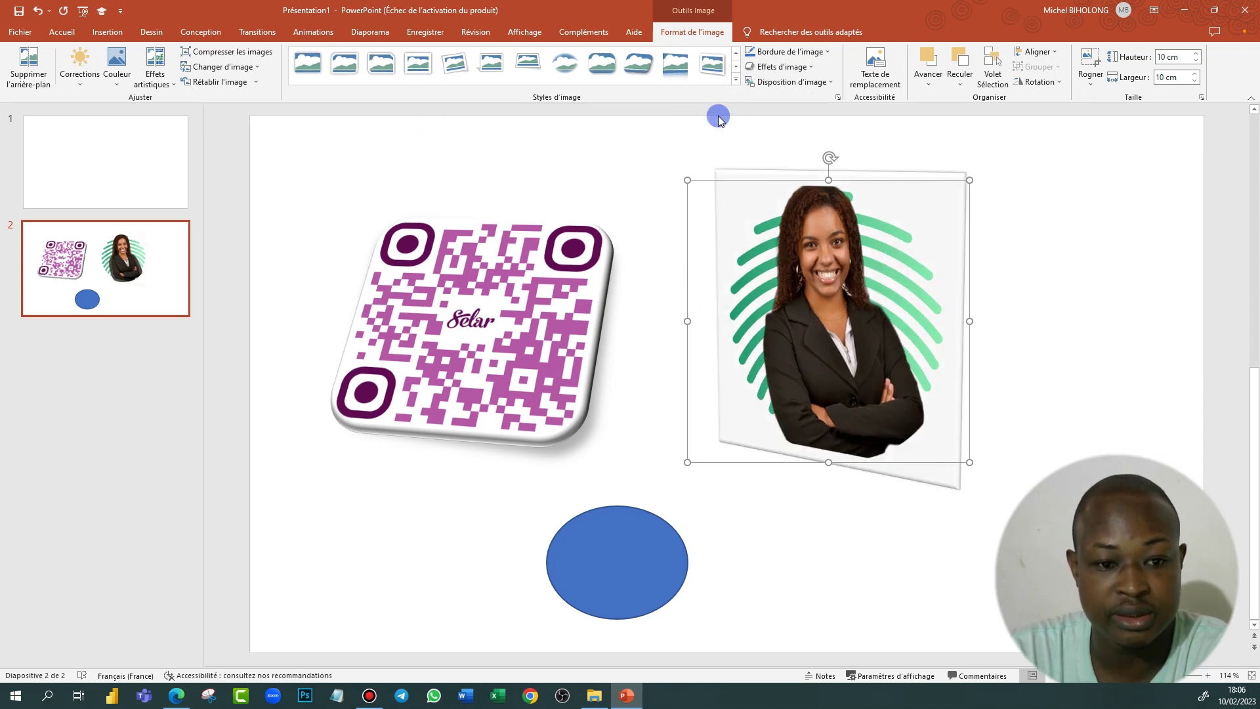
click(1086, 301)
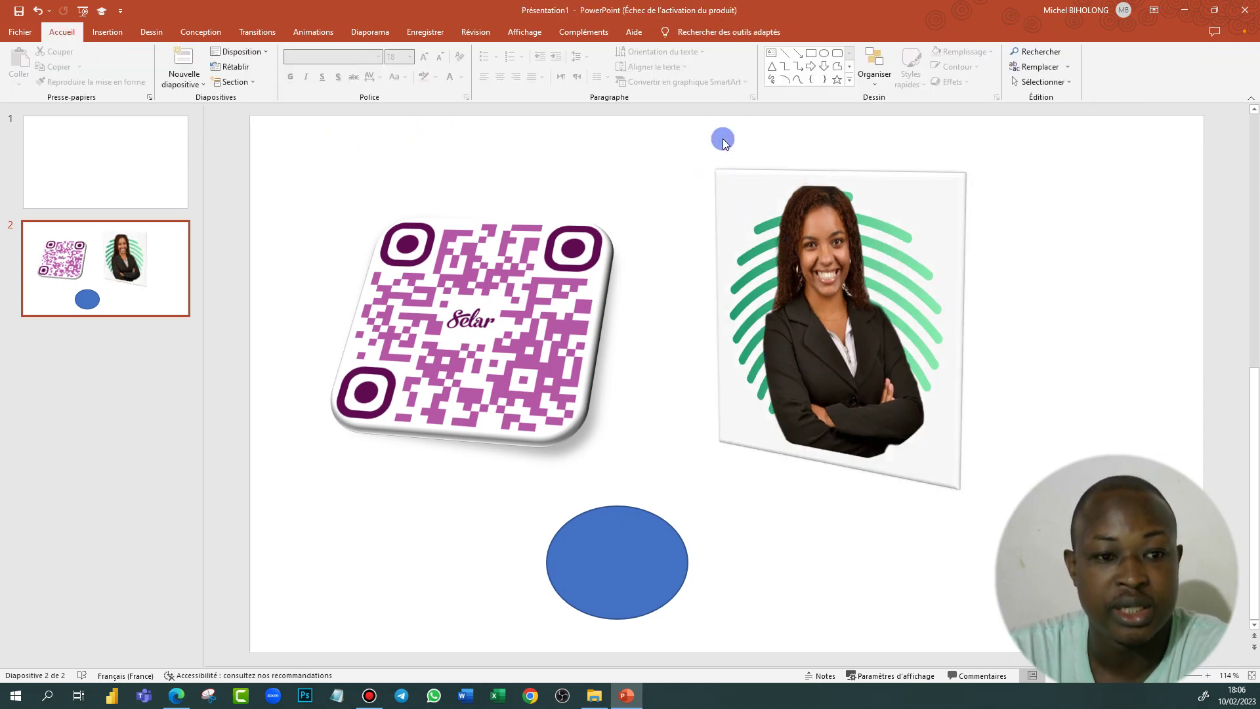
Step: Give the businesswoman photo a dark blue picture border
click(835, 341)
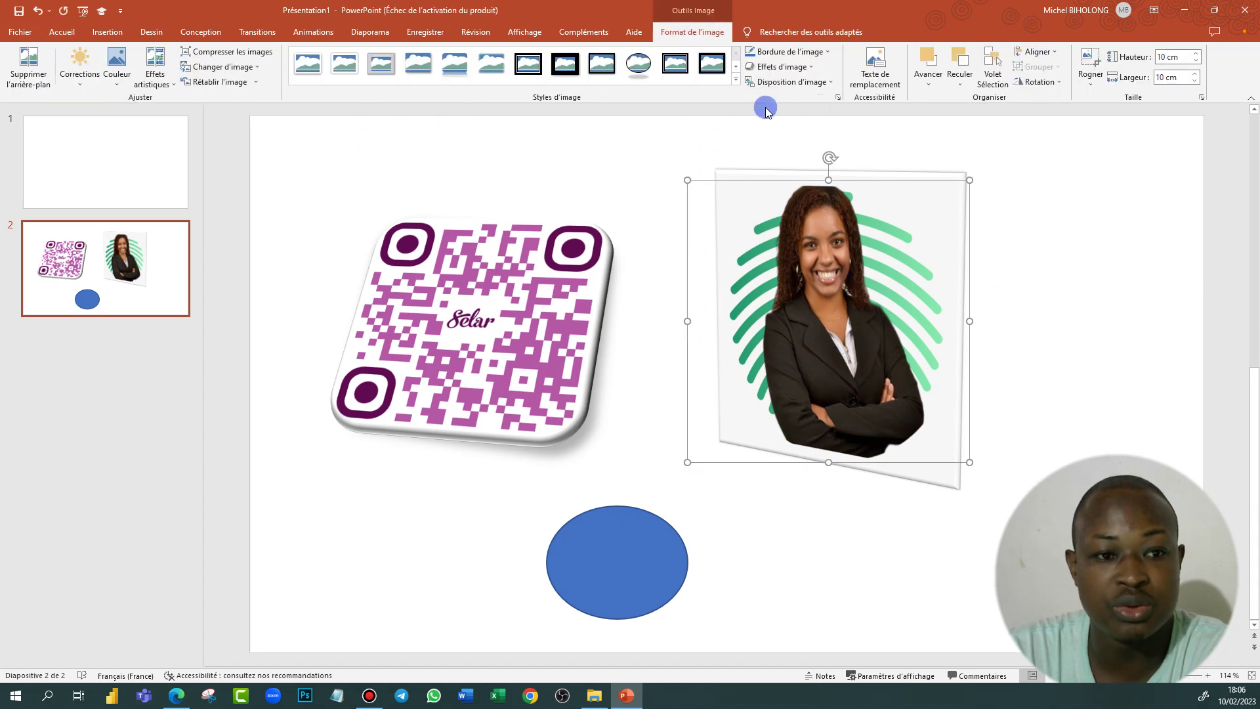
click(829, 53)
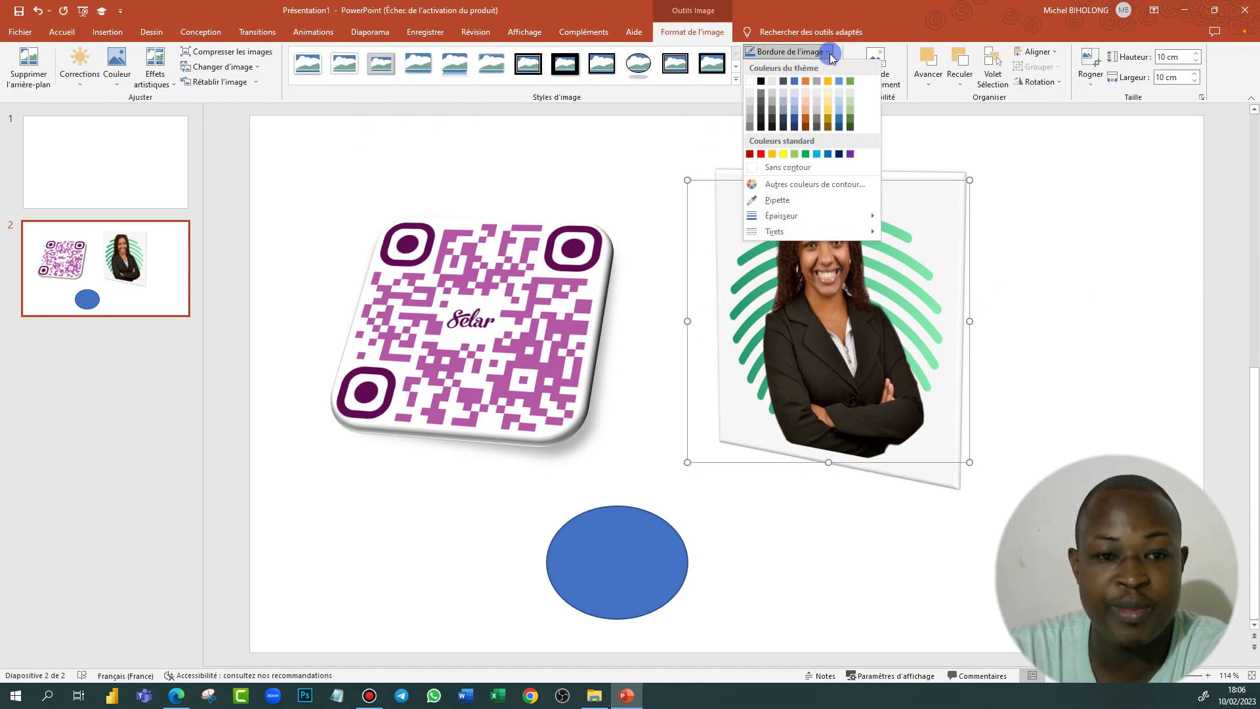
click(794, 120)
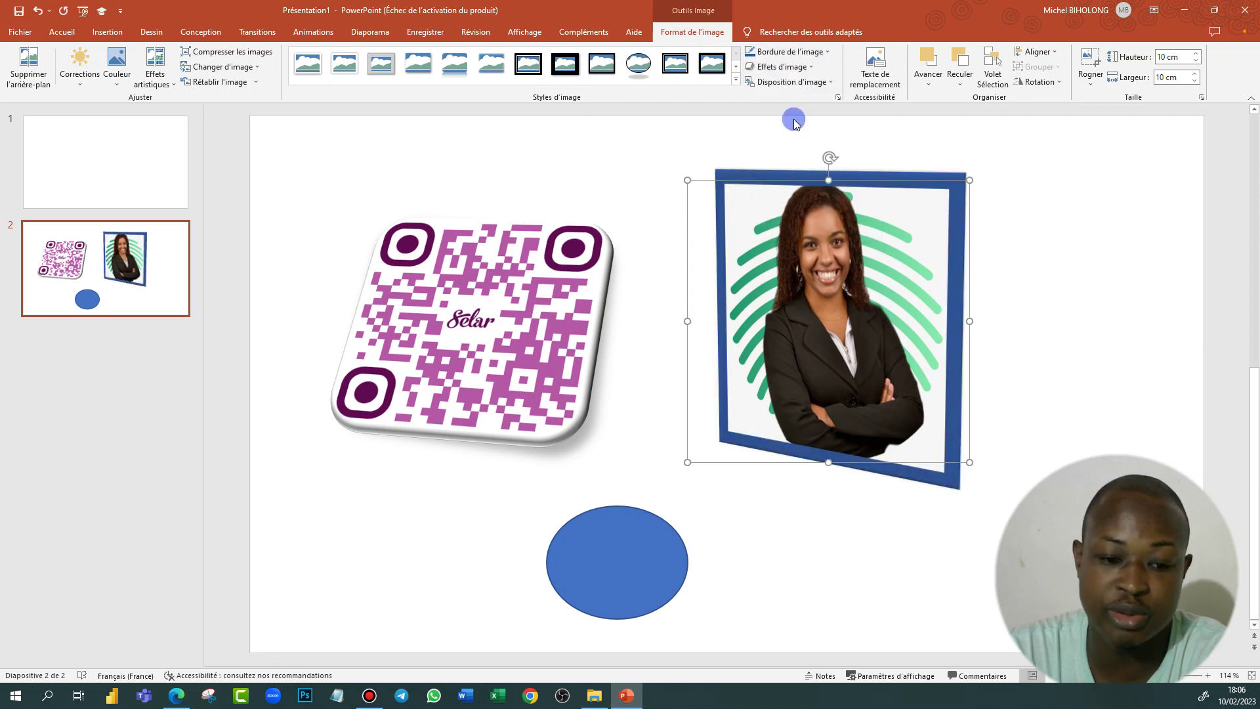
Step: Give the QR code an orange border and replace its 3D tilt with a flat preset
click(513, 325)
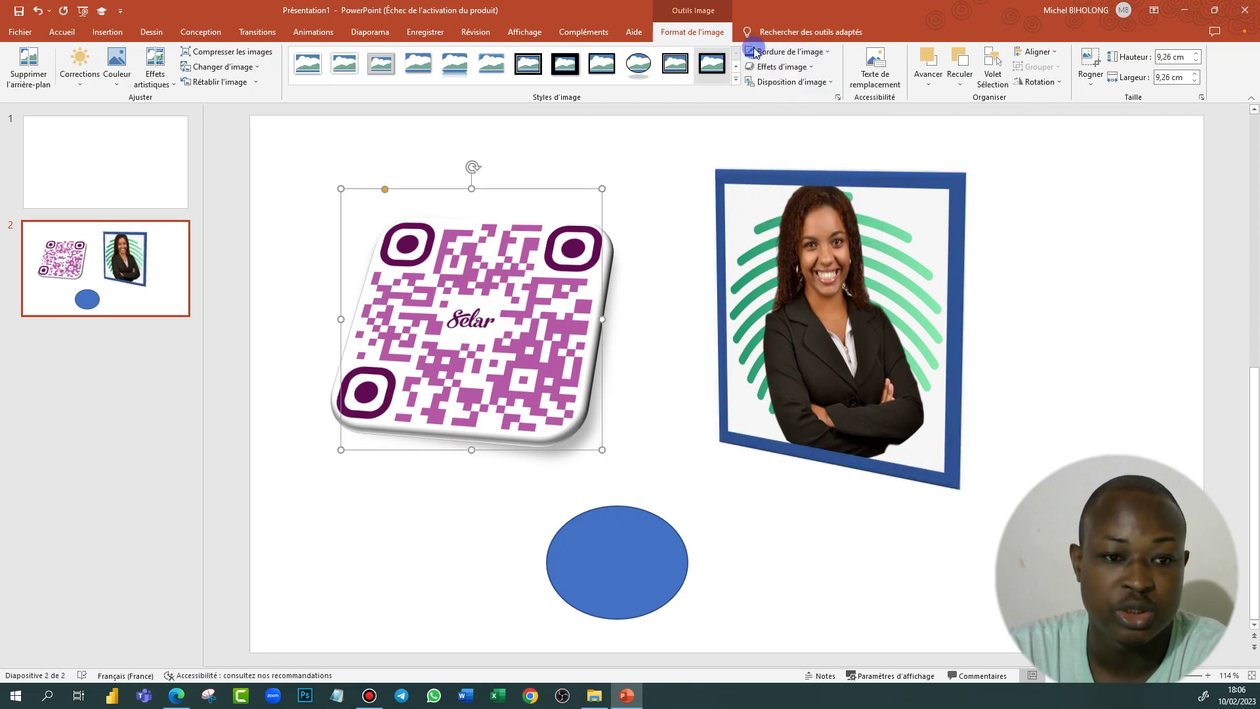
click(827, 57)
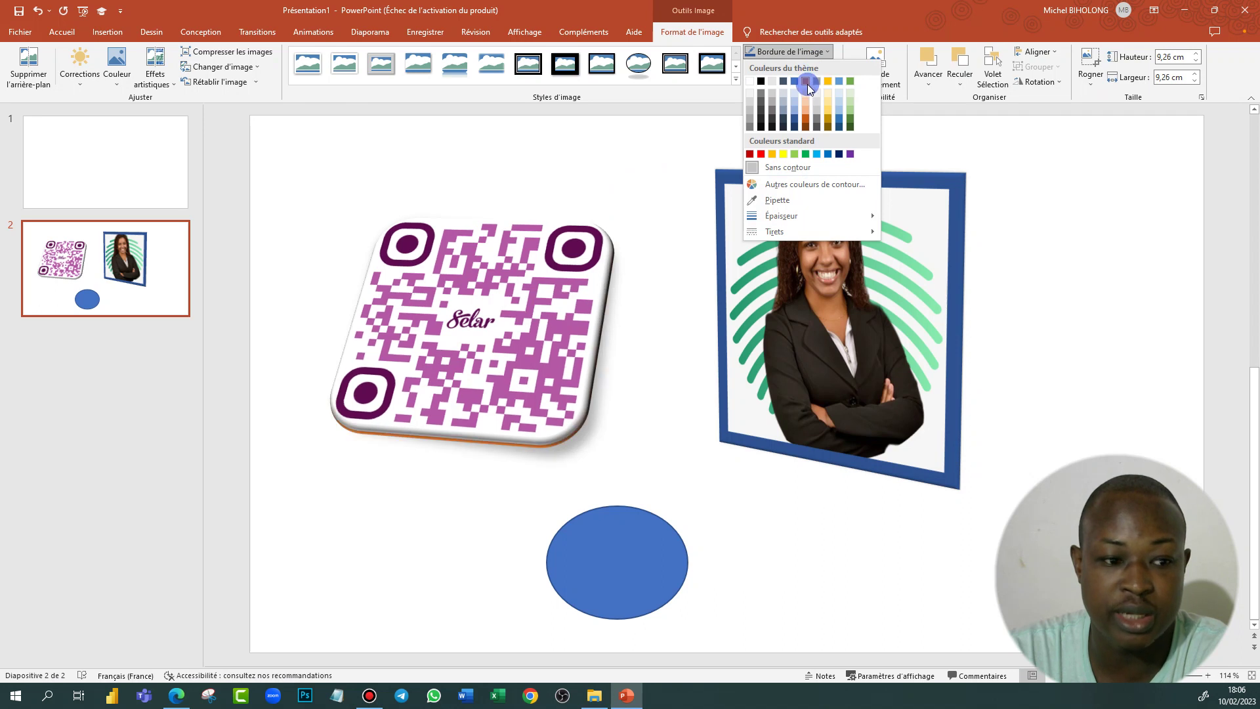
click(808, 85)
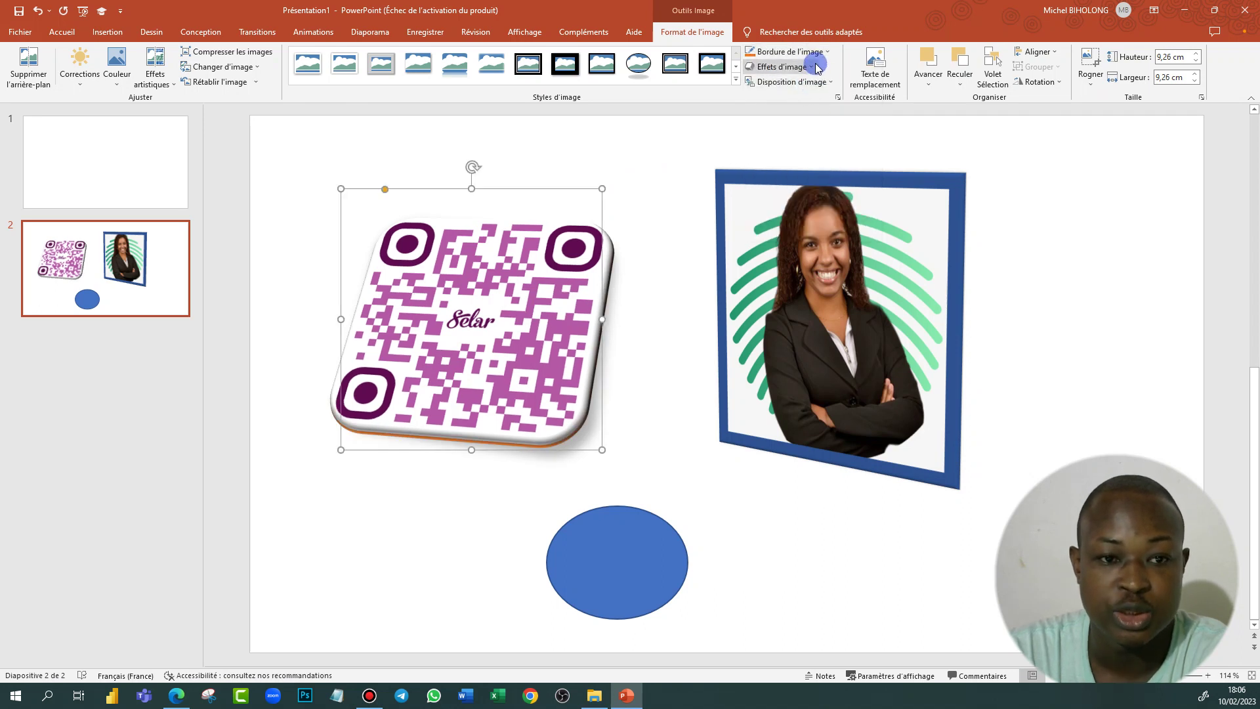
click(809, 66)
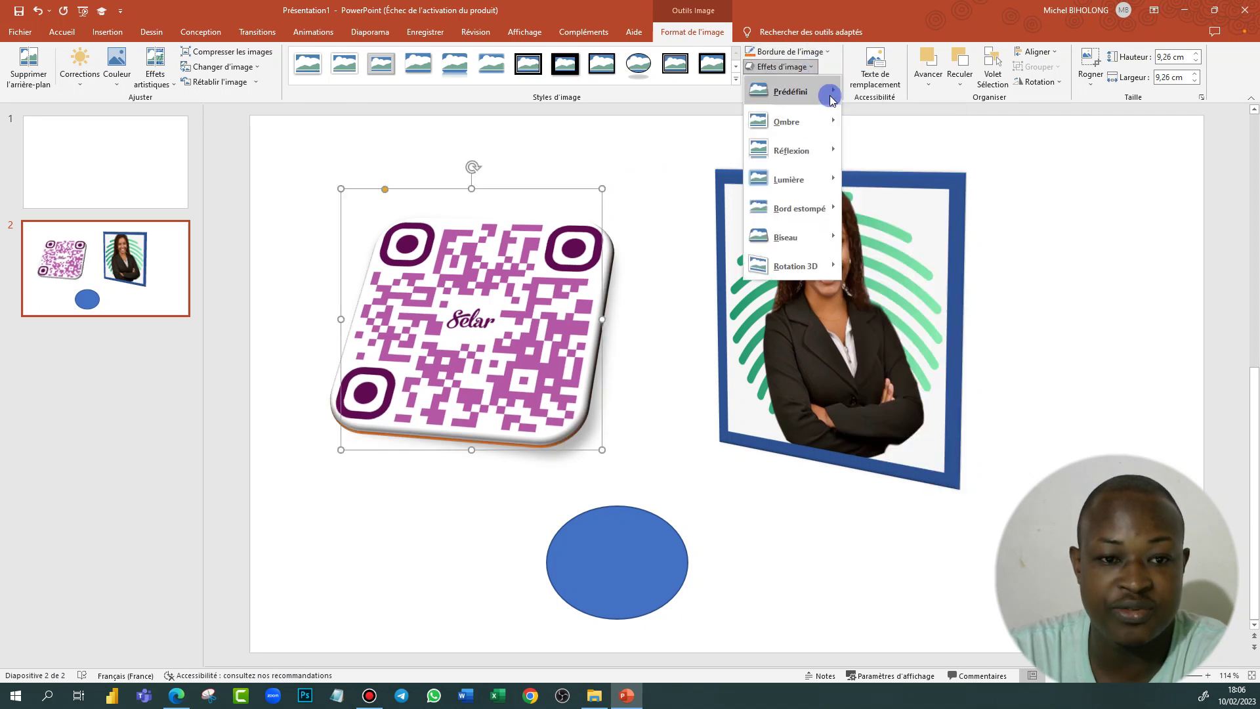
click(862, 167)
Step: Add a reflection effect beneath the businesswoman photo
click(883, 259)
click(807, 57)
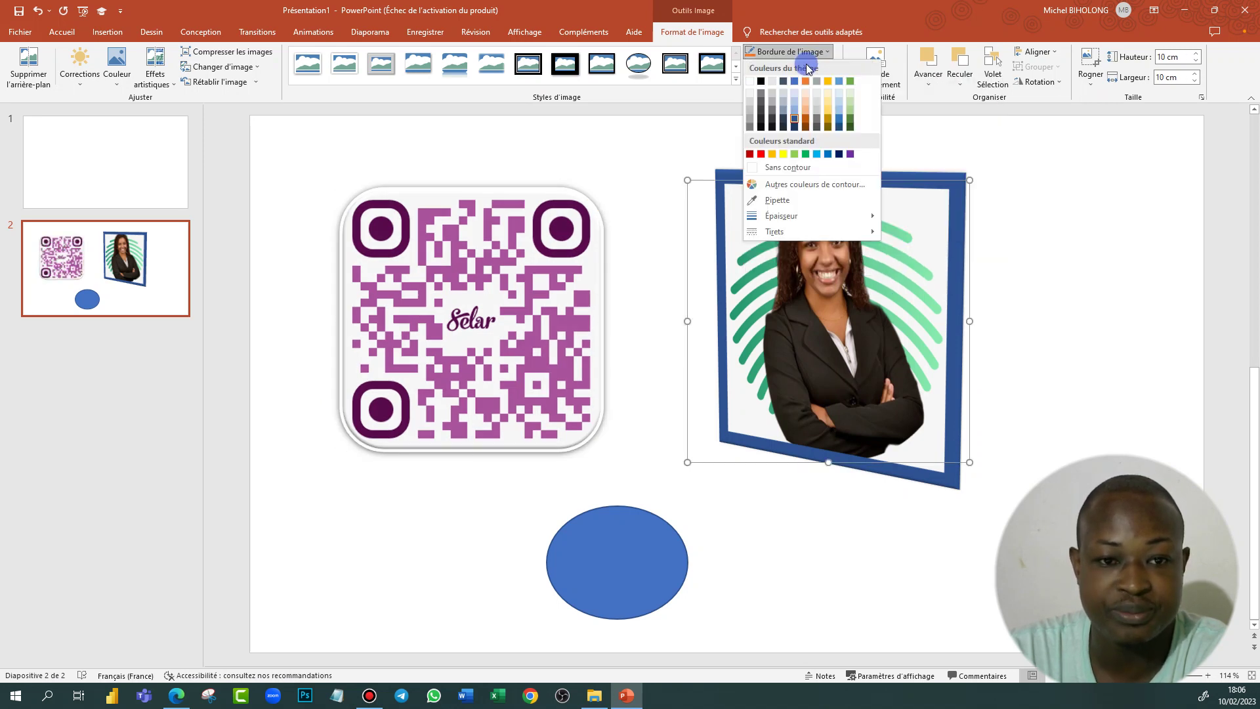
click(980, 190)
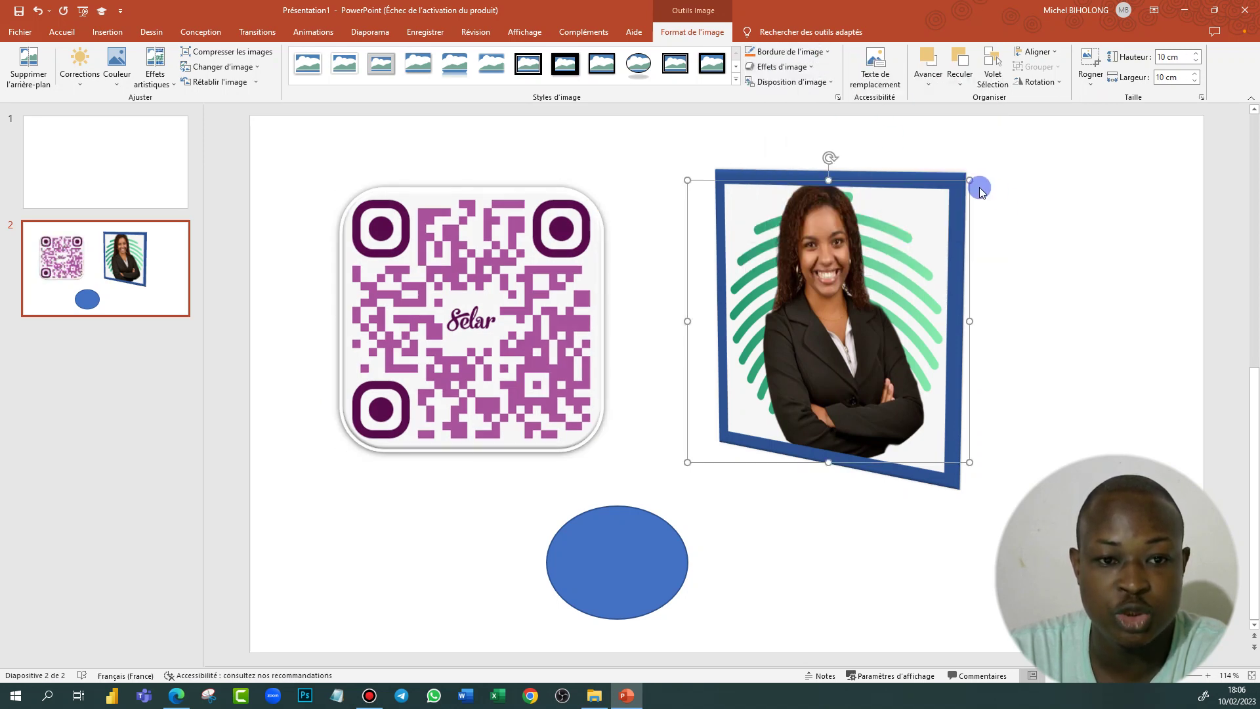
click(802, 66)
mouse_move(791, 151)
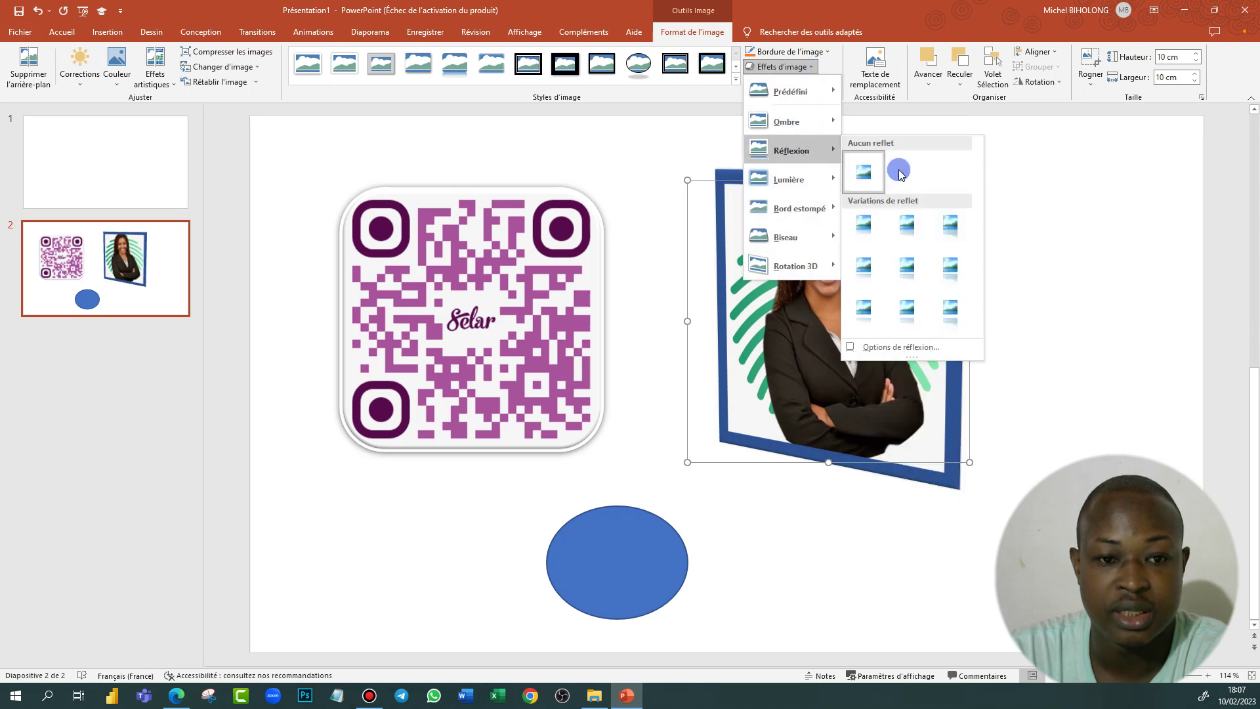
click(908, 228)
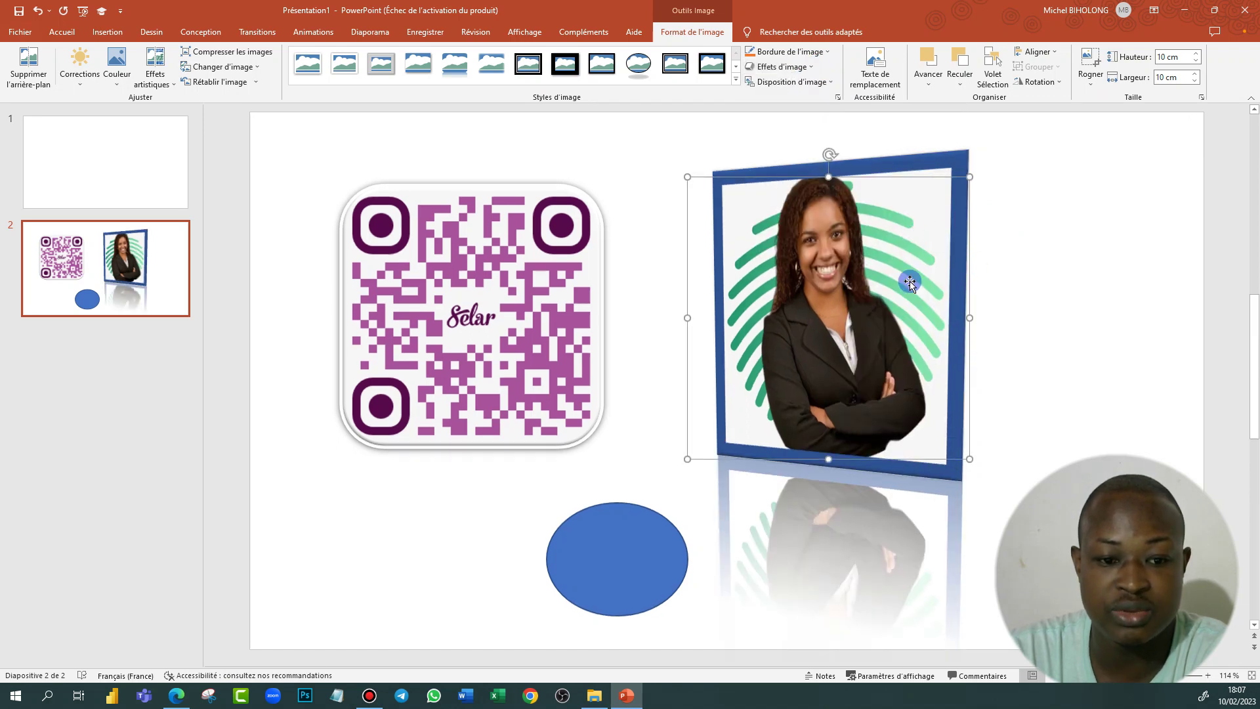
click(894, 83)
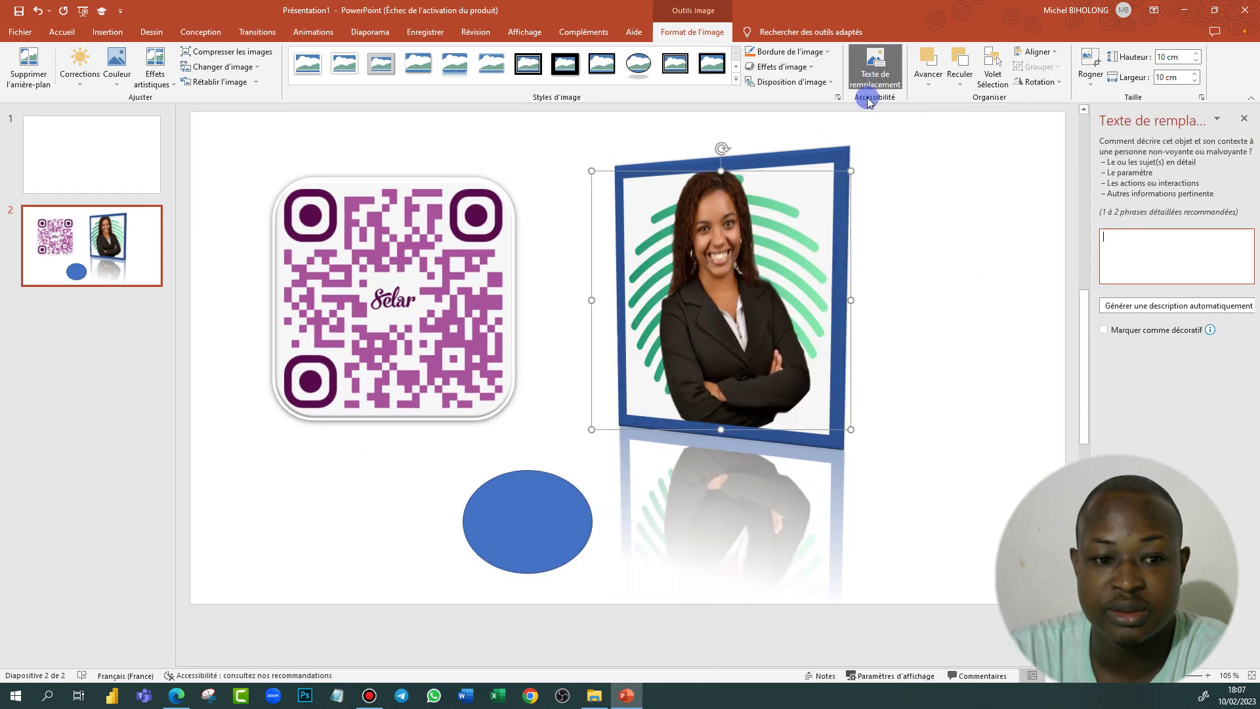
Step: Enter 'IJNIJEDJIJEDC' as the photo's alternative text and close the pane
text(UIJNIJEDJIJEDC)
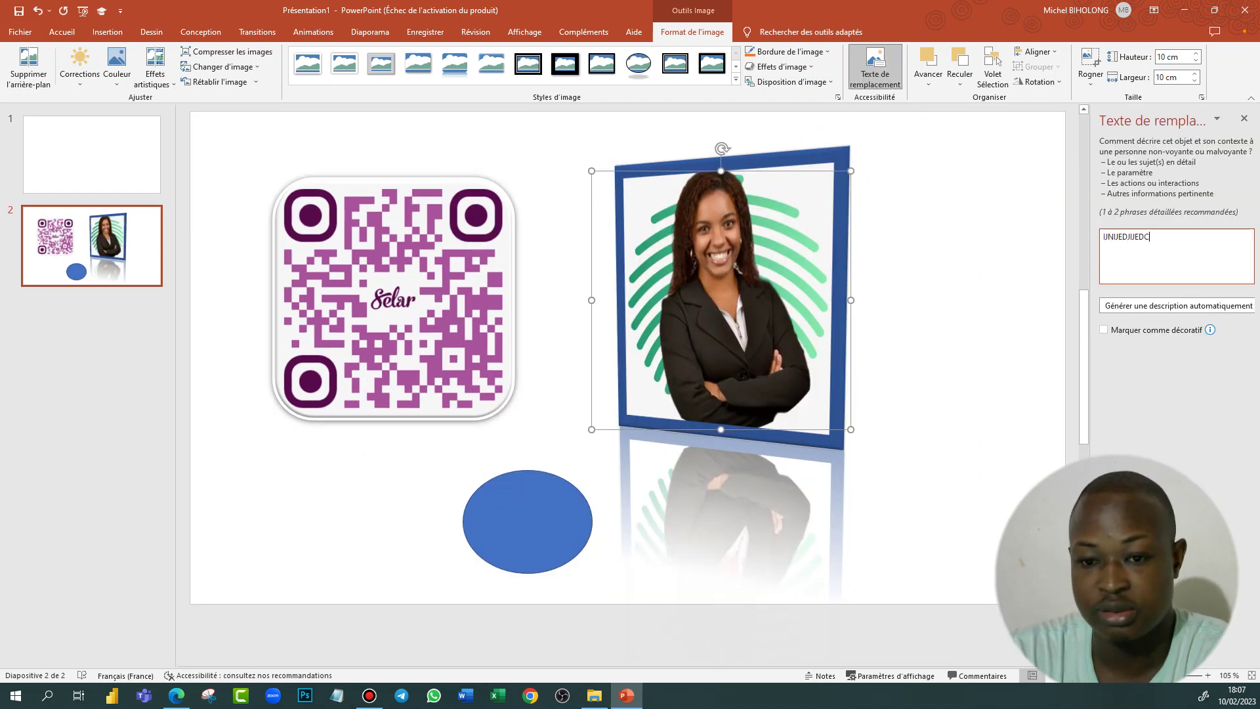
key(Return)
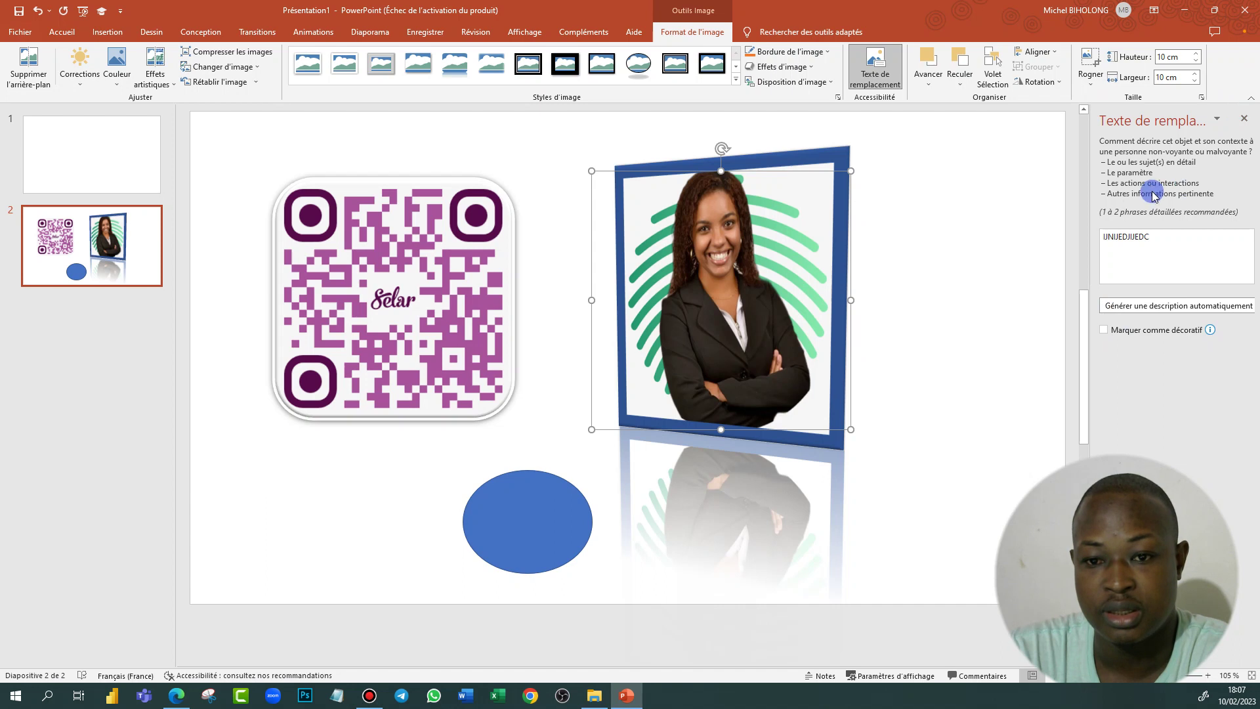
click(1242, 120)
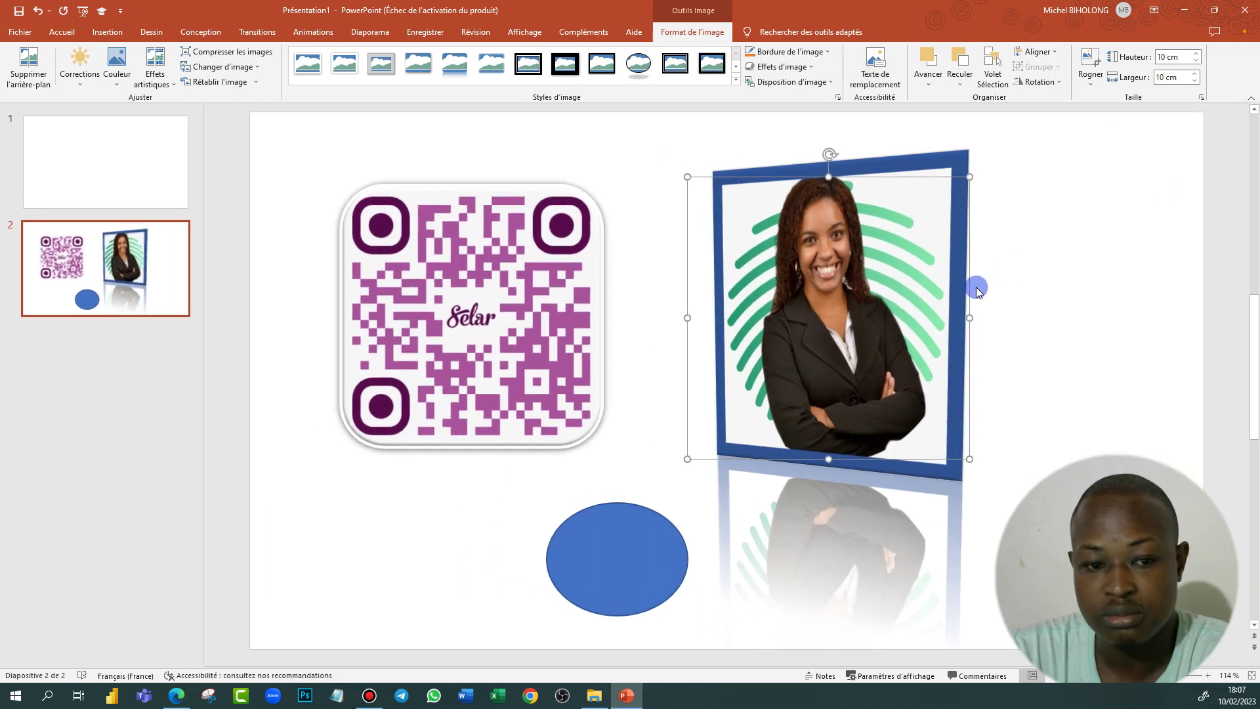
Step: Apply the black double-frame style to the photo and move it left onto the QR code
click(1032, 274)
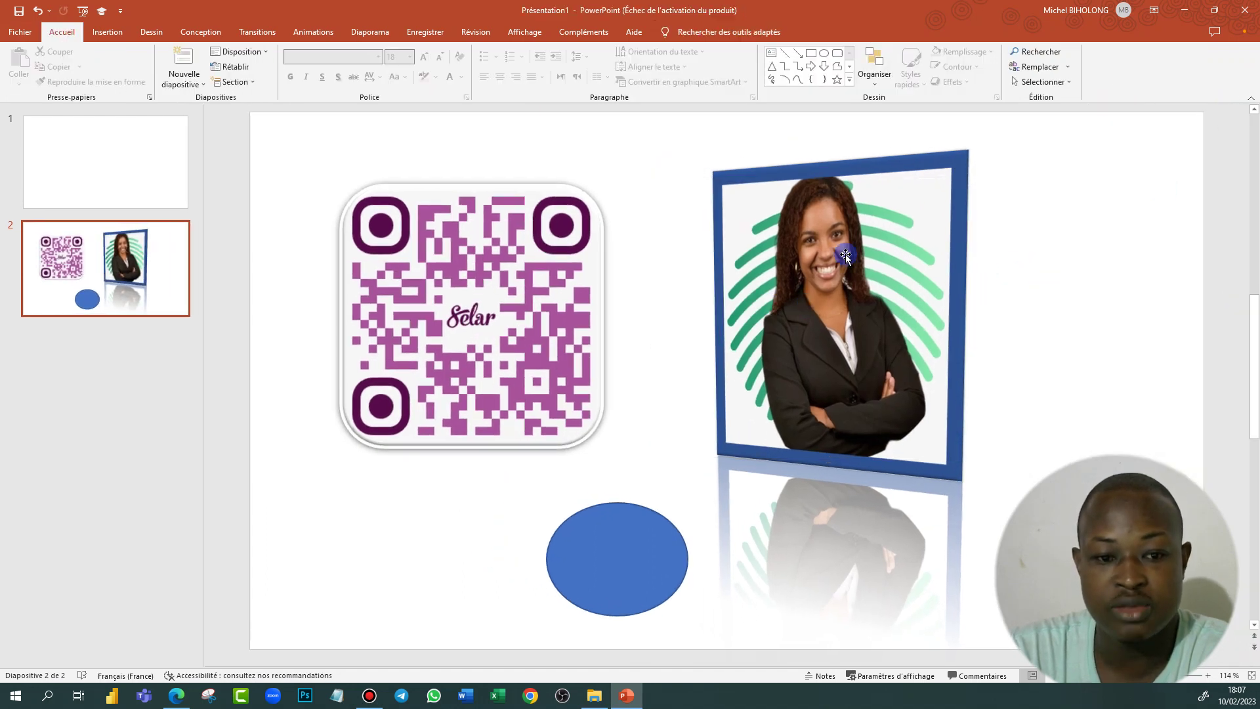
click(824, 303)
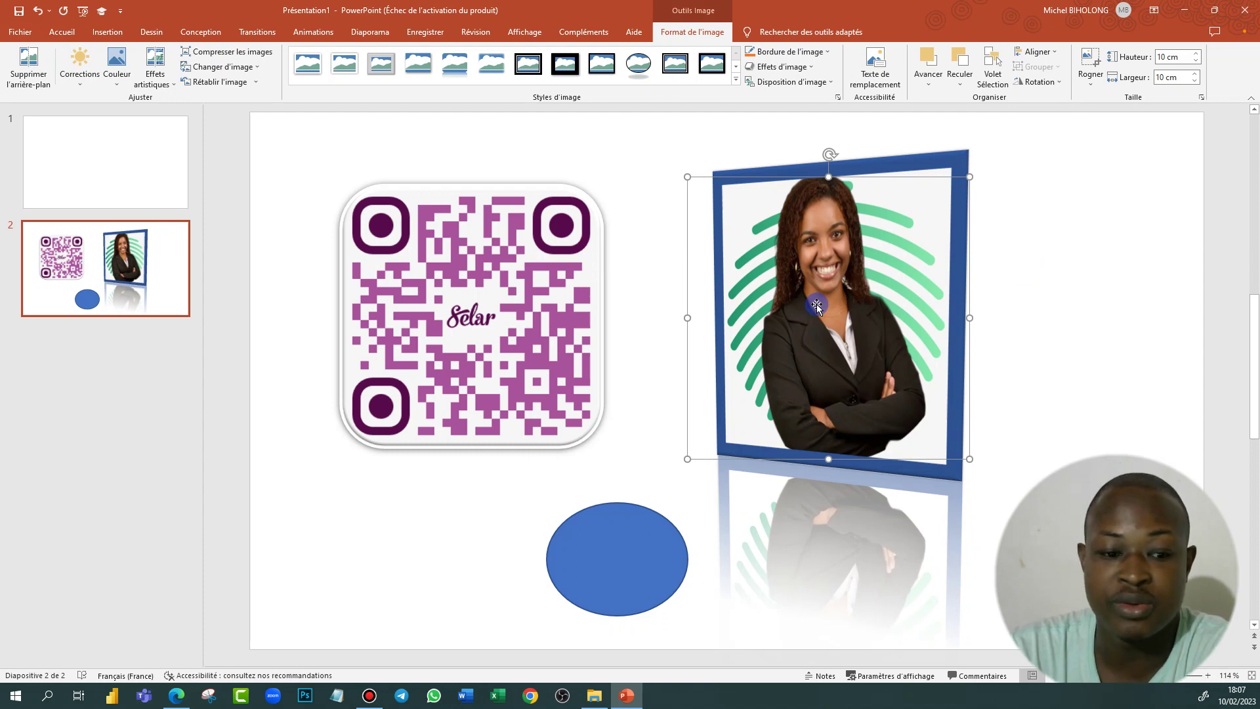
click(683, 67)
drag(802, 308, 808, 288)
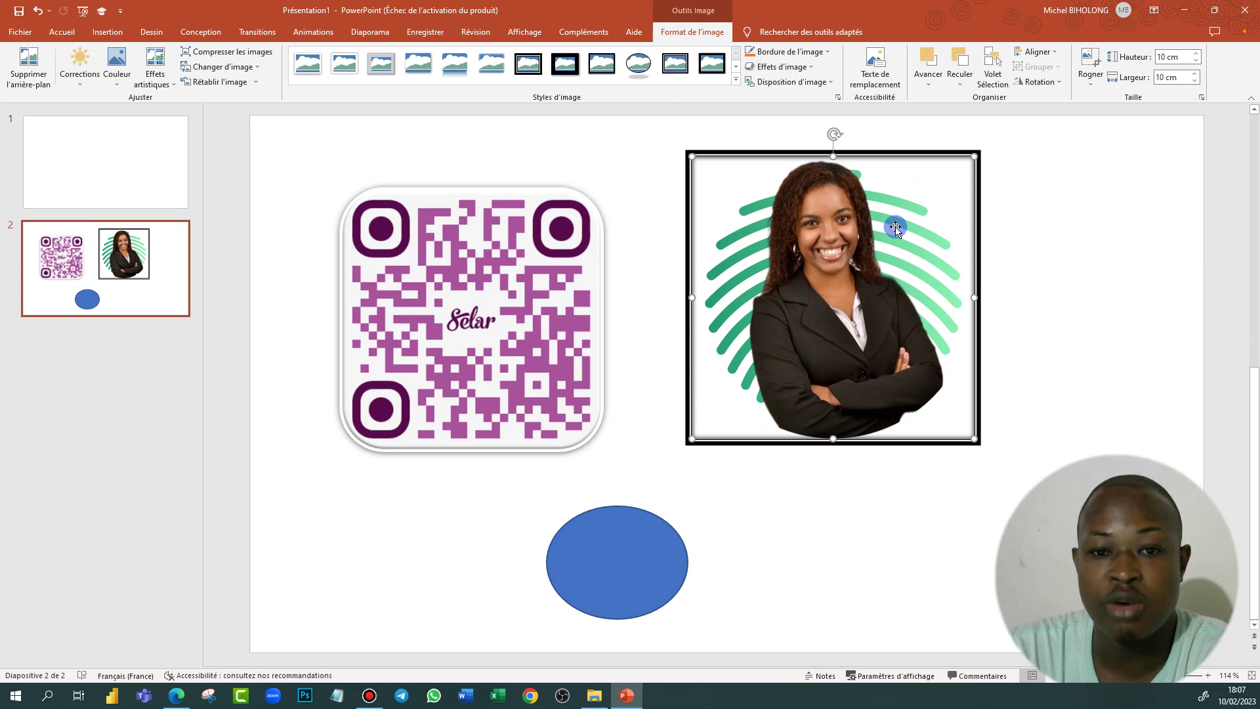
drag(807, 301, 620, 312)
Step: Send the photo to the back, behind the QR code
click(935, 67)
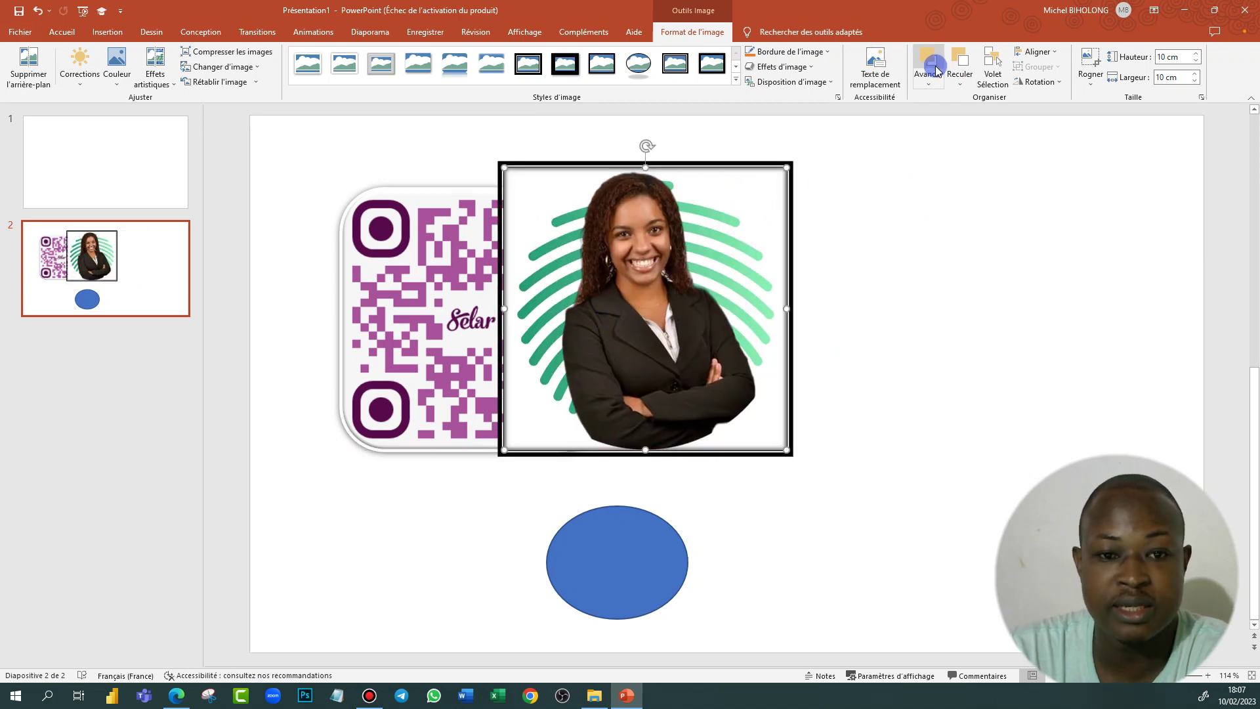
click(928, 77)
click(945, 103)
click(936, 85)
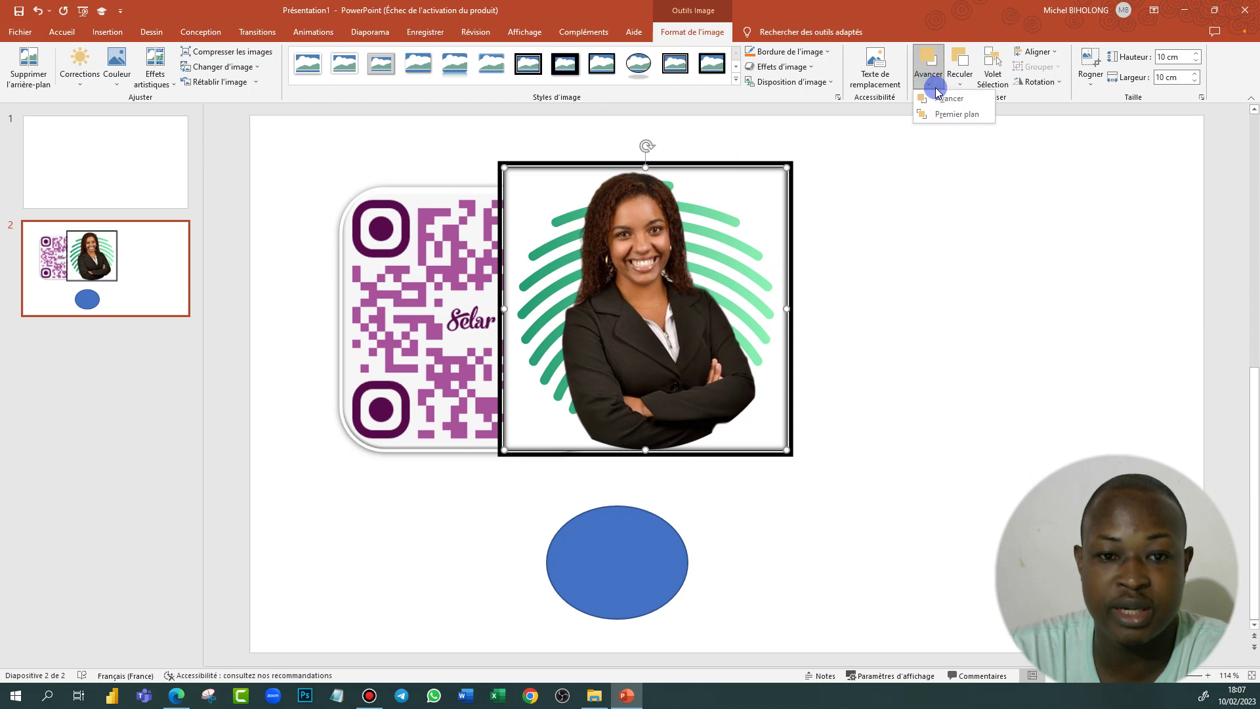
click(949, 98)
click(959, 84)
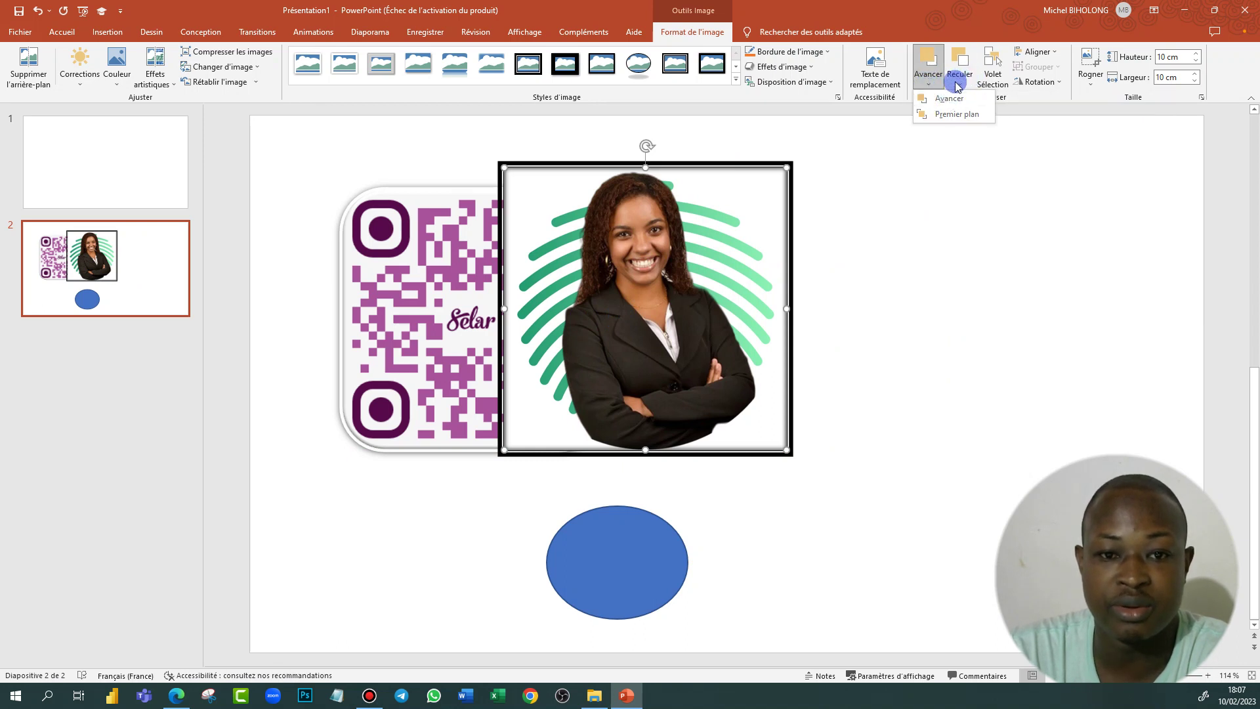
click(980, 115)
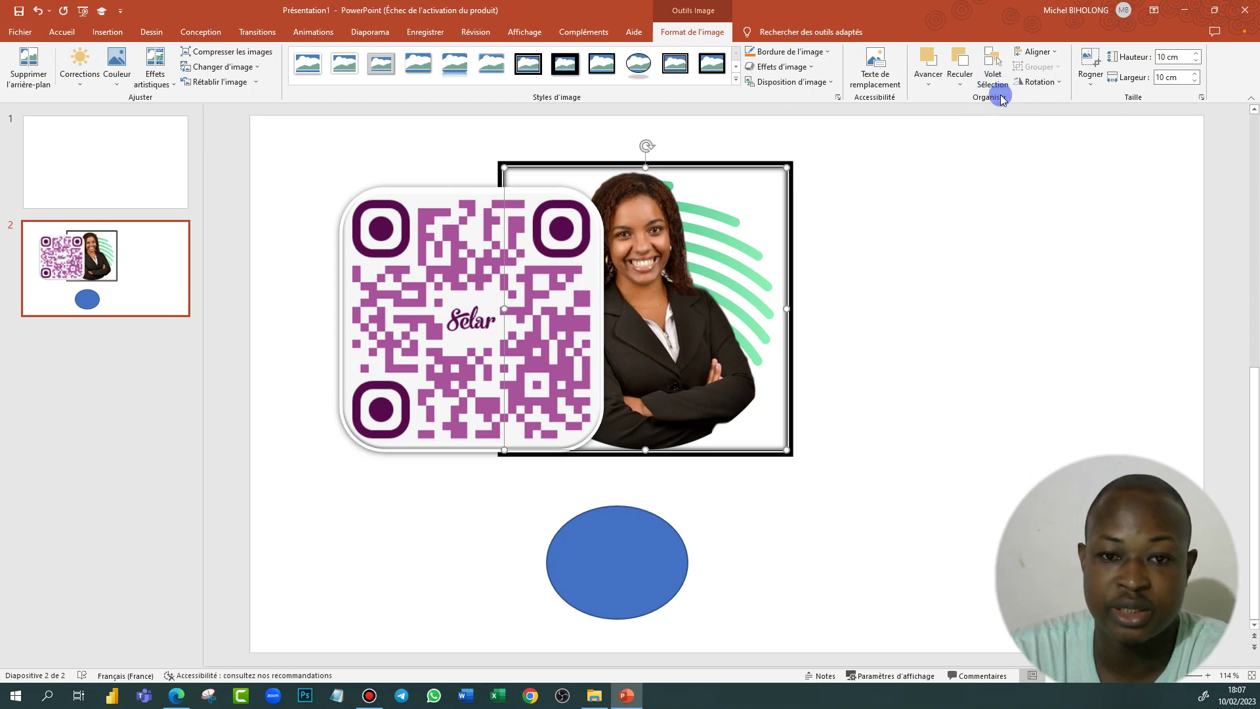
click(994, 82)
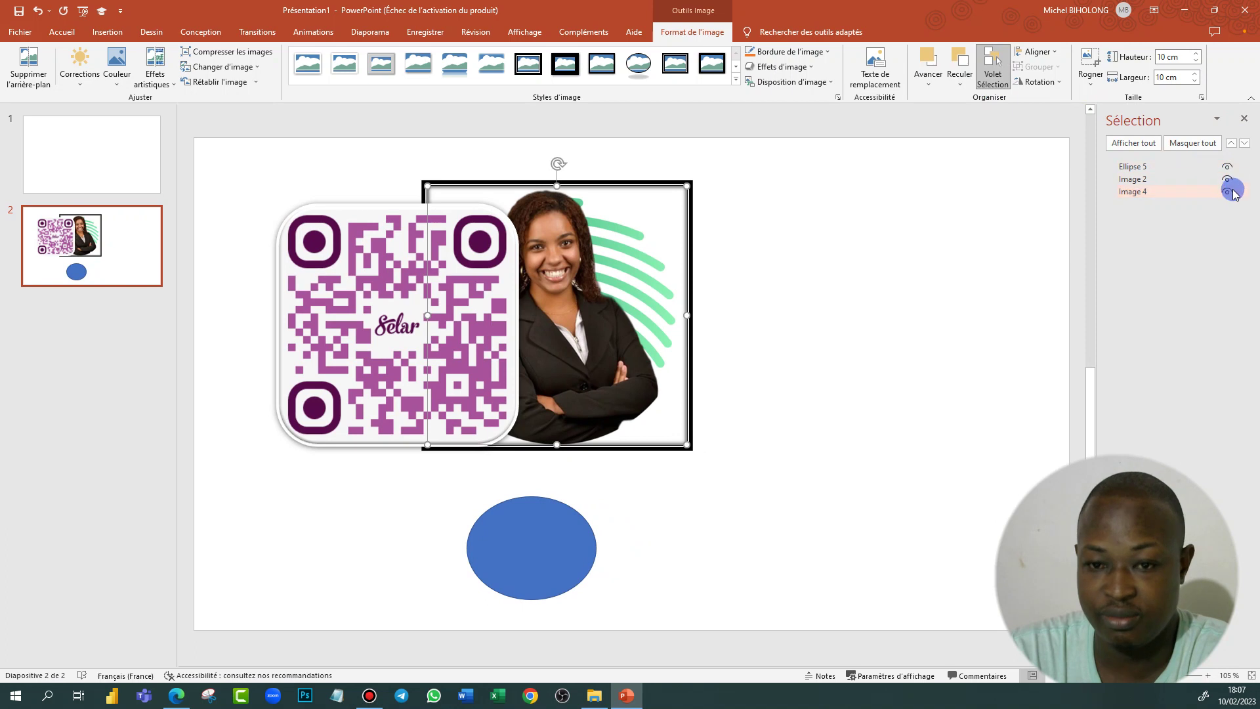
Step: Reorder Image 4 in the Selection pane and toggle each object's visibility off and back on
mouse_move(1153, 191)
mouse_down()
mouse_move(1158, 174)
mouse_move(1154, 194)
mouse_up()
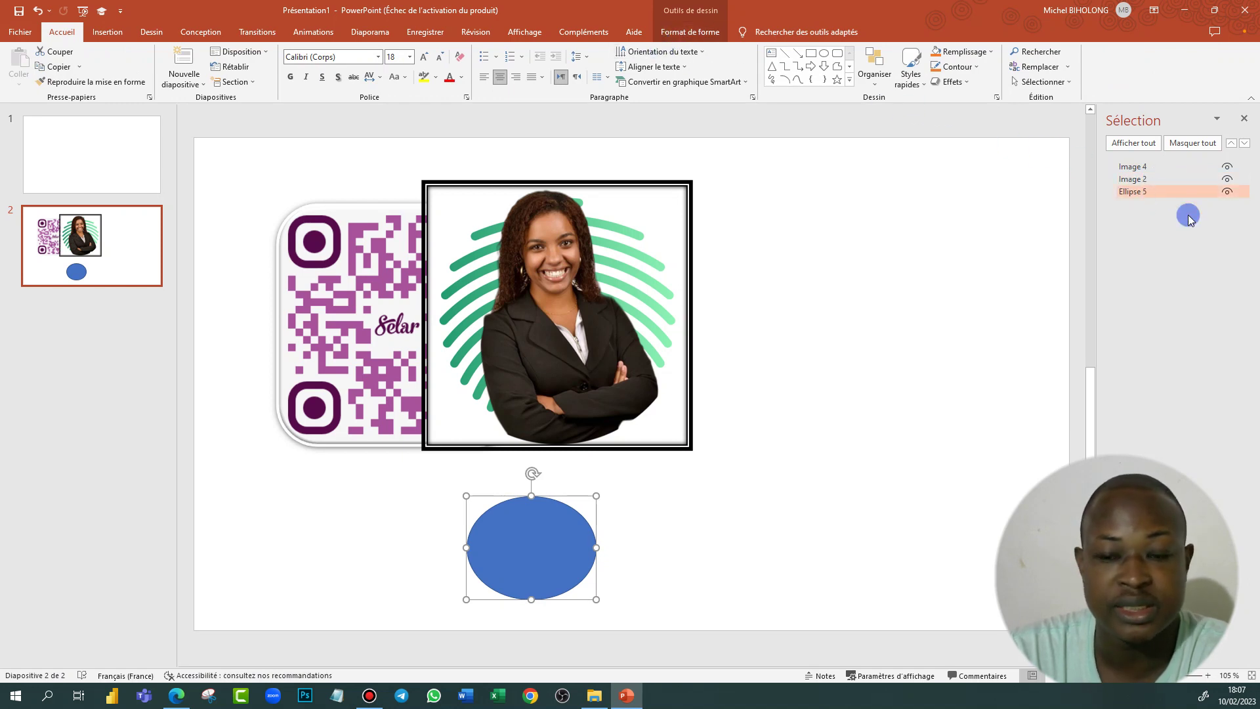
drag(1166, 167, 1167, 182)
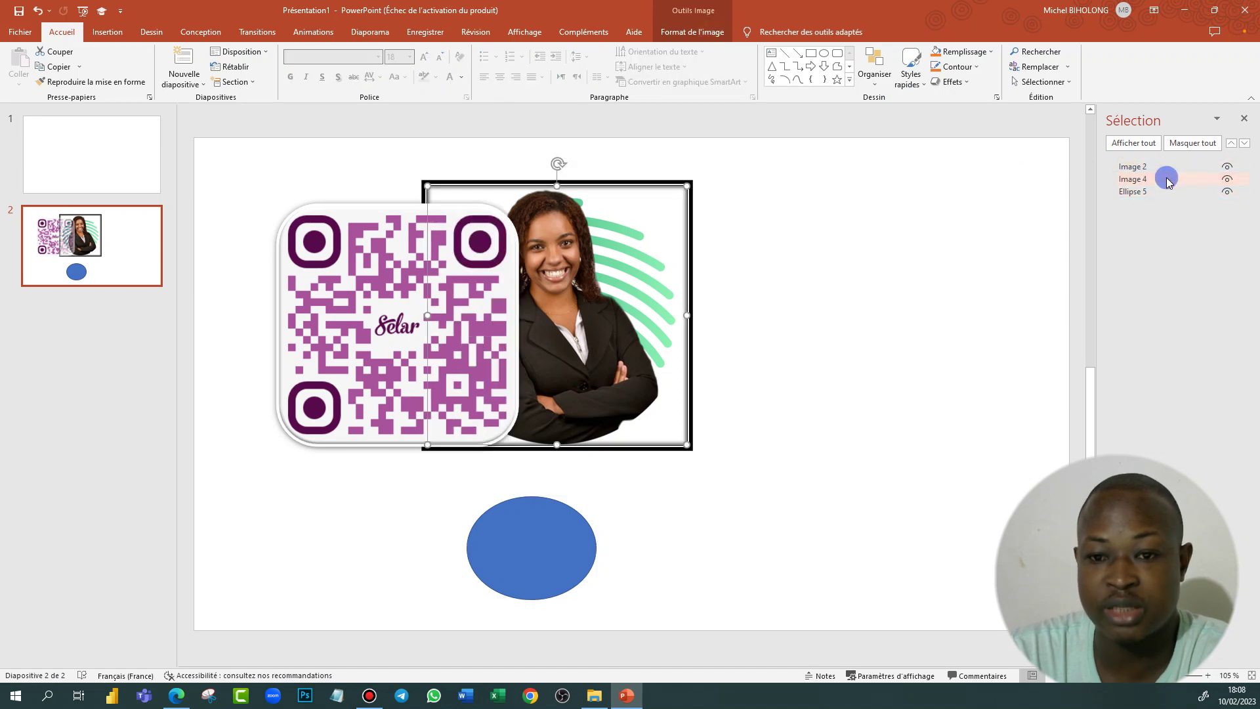
click(1227, 179)
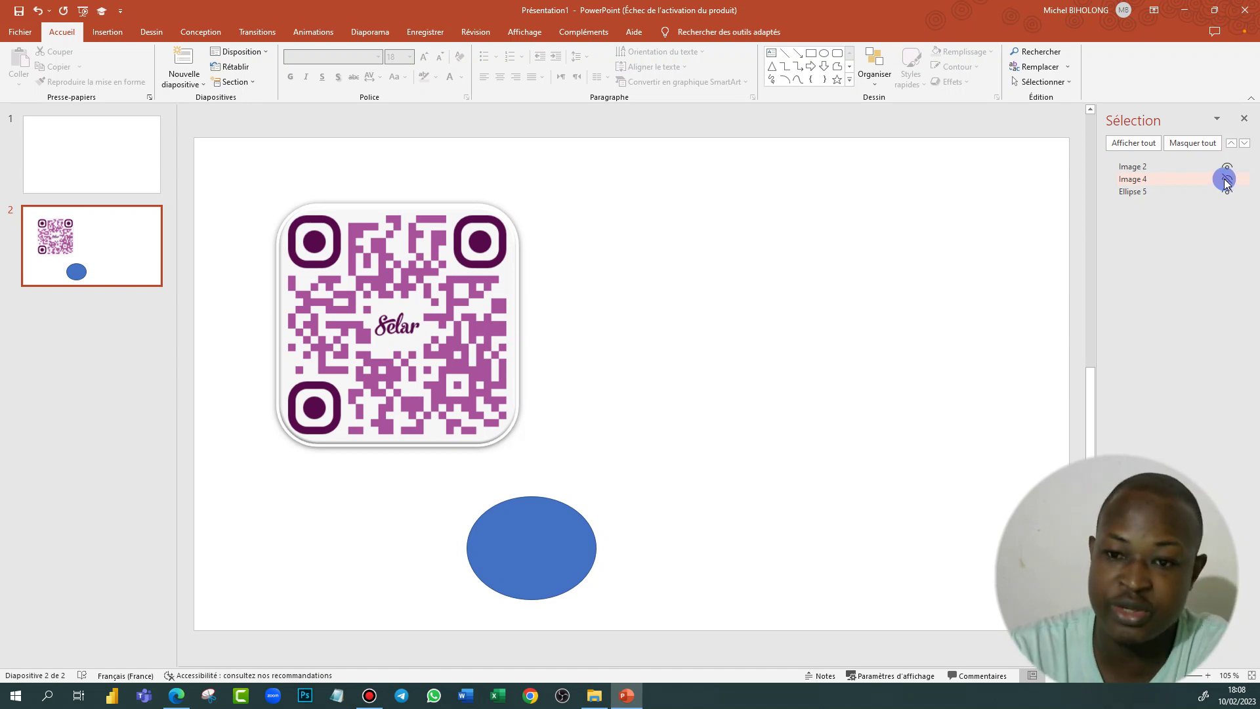
click(1225, 179)
click(1226, 166)
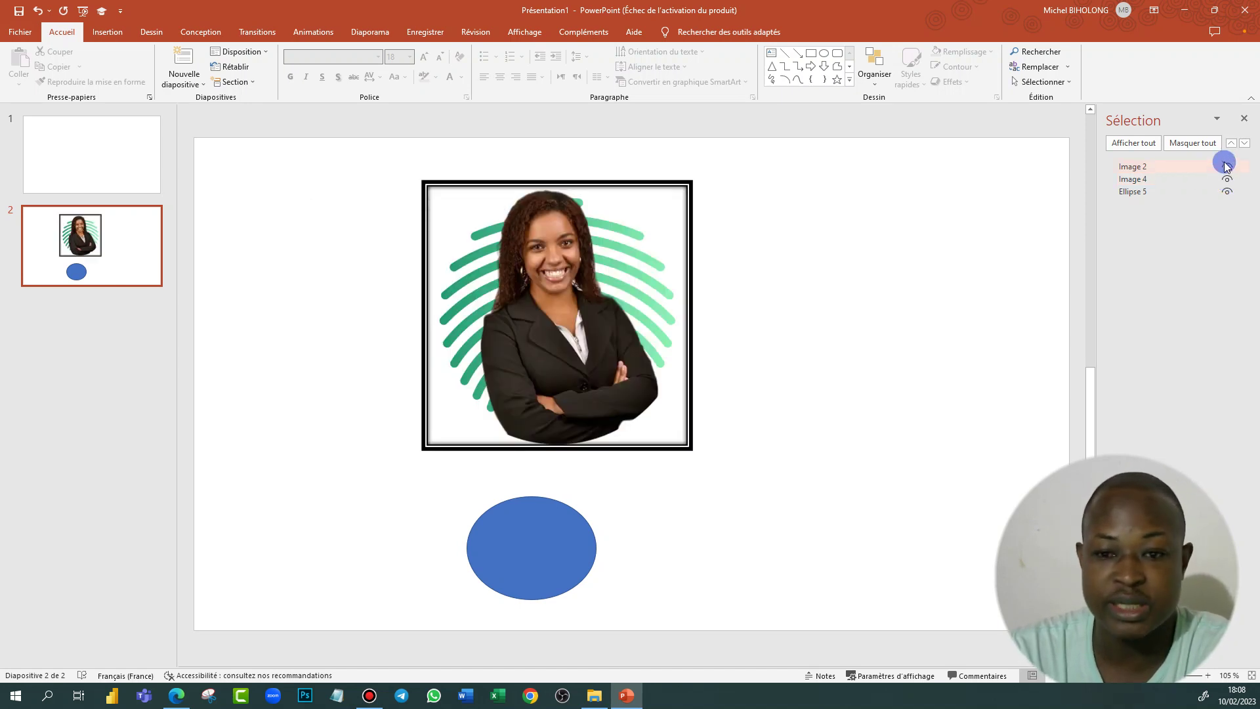
click(1225, 167)
click(1227, 190)
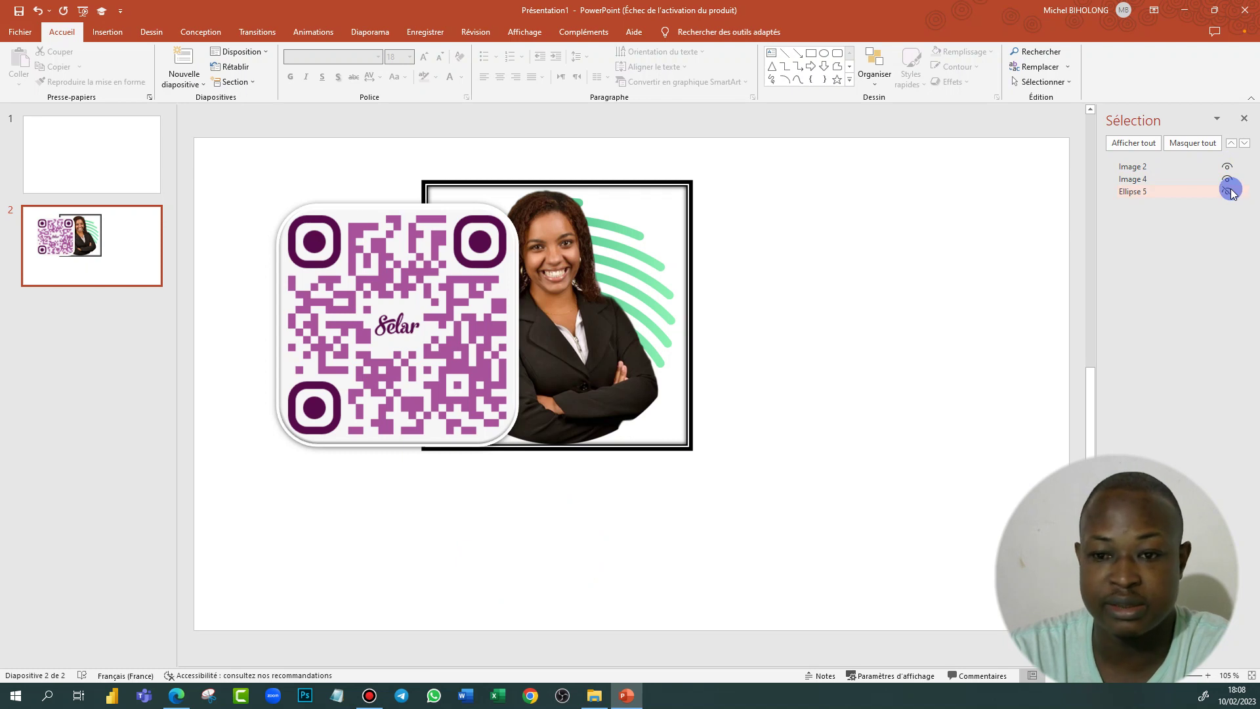
click(1228, 191)
Step: Move the photo clear to the right of the QR code and raise it slightly
mouse_move(631, 340)
mouse_down()
mouse_move(751, 317)
mouse_move(787, 338)
mouse_move(826, 338)
mouse_up()
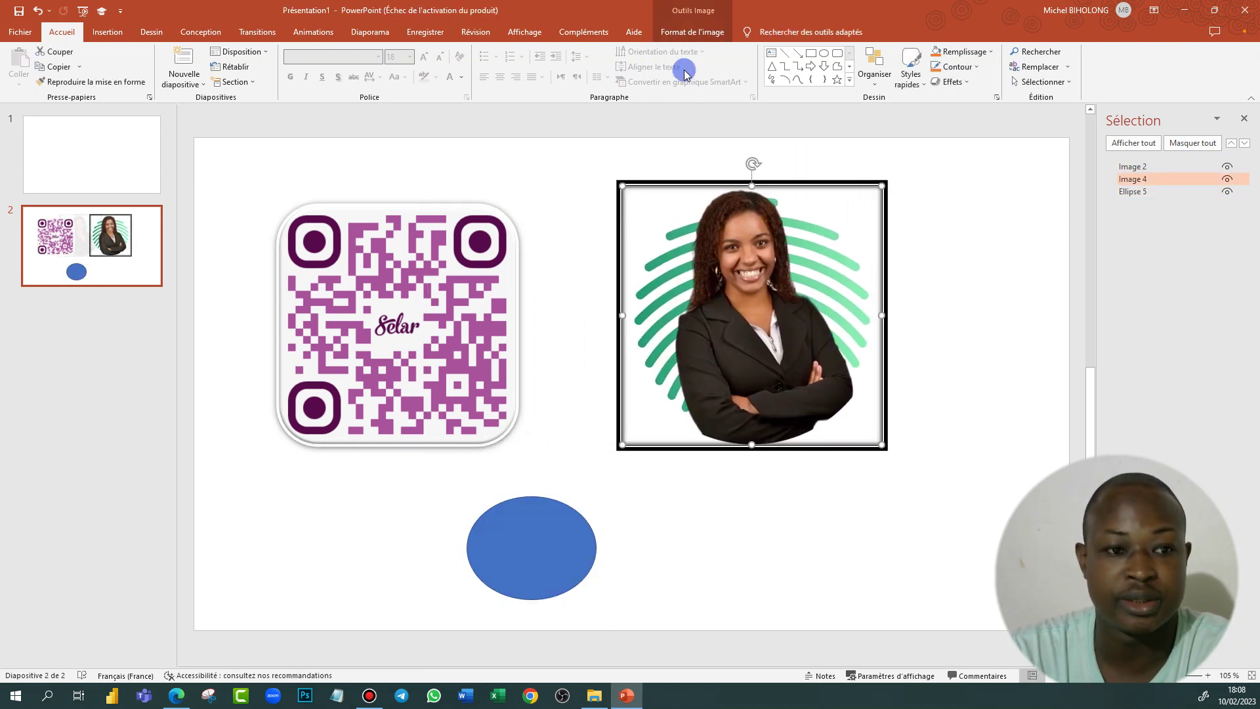
click(696, 33)
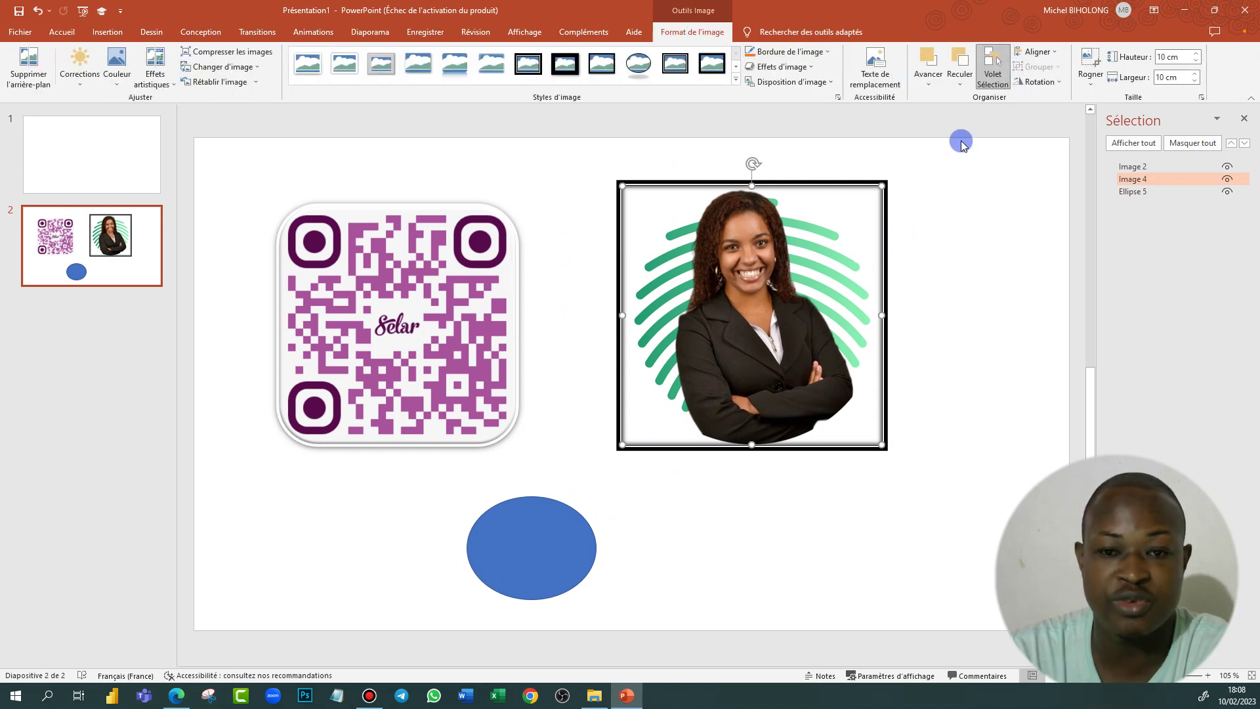
drag(796, 305, 799, 279)
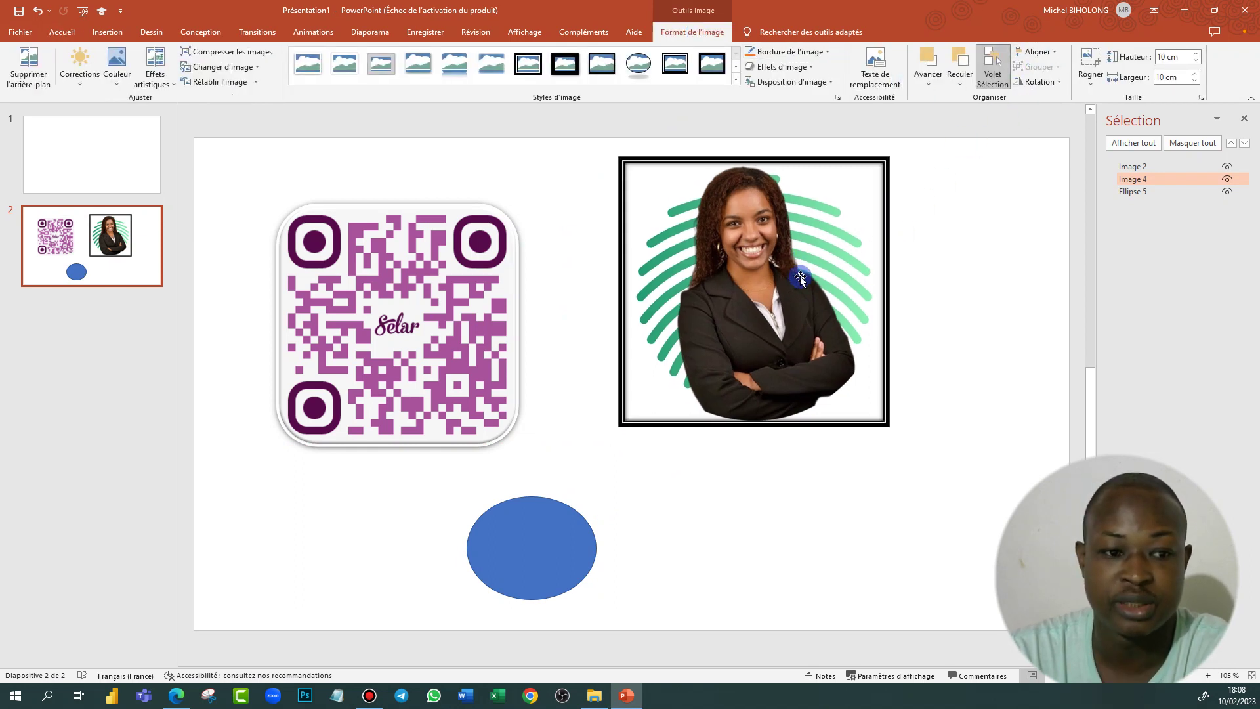
Step: Select both images and try centre and right alignment, undoing each
click(1056, 52)
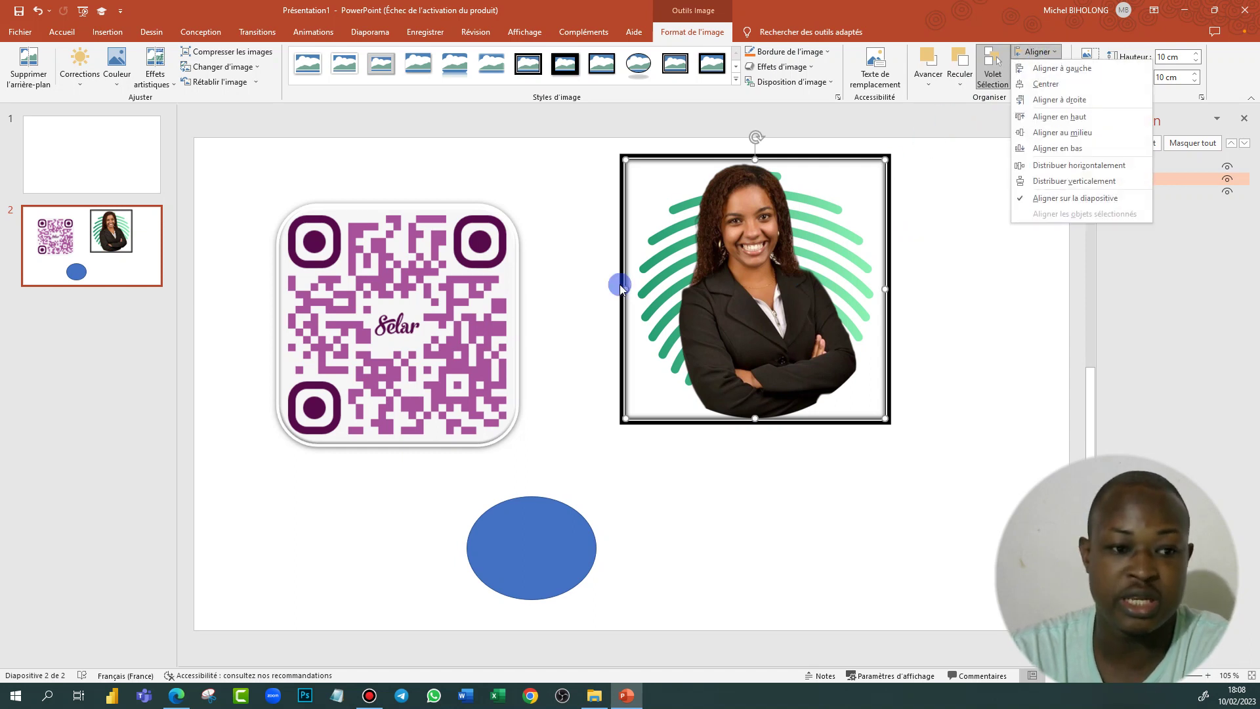
click(439, 324)
ctrl+click(717, 313)
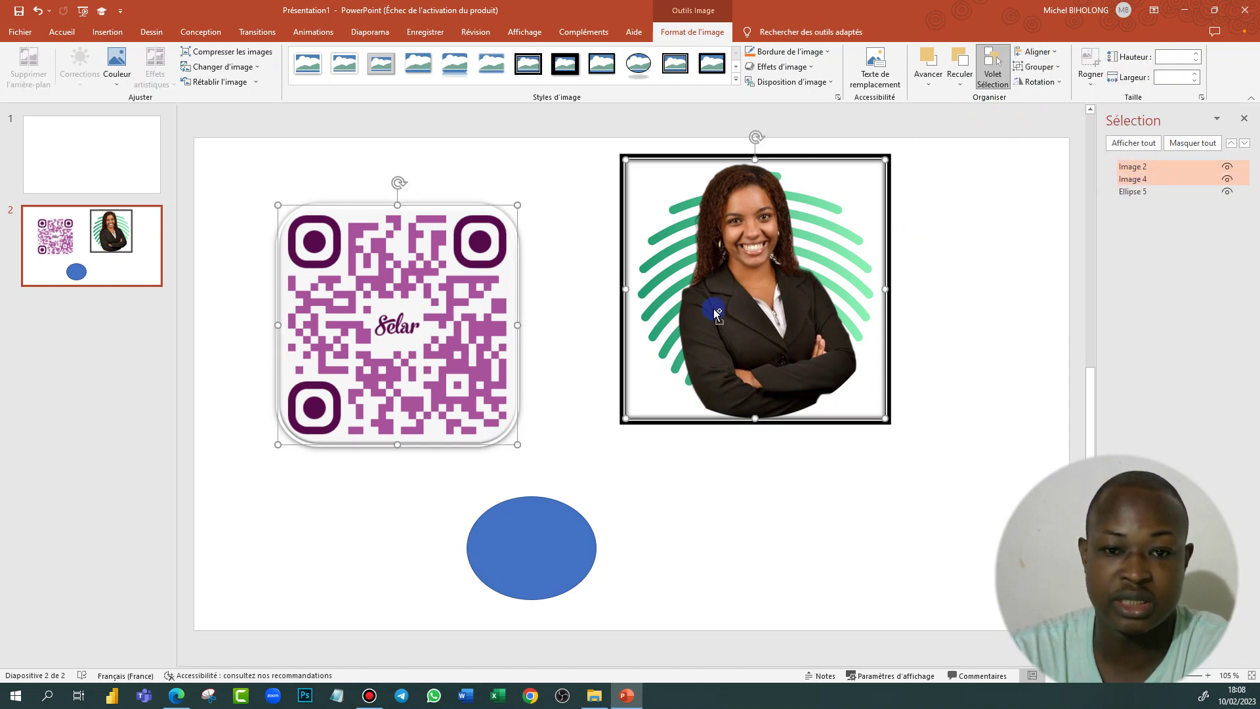
click(1055, 53)
click(1048, 83)
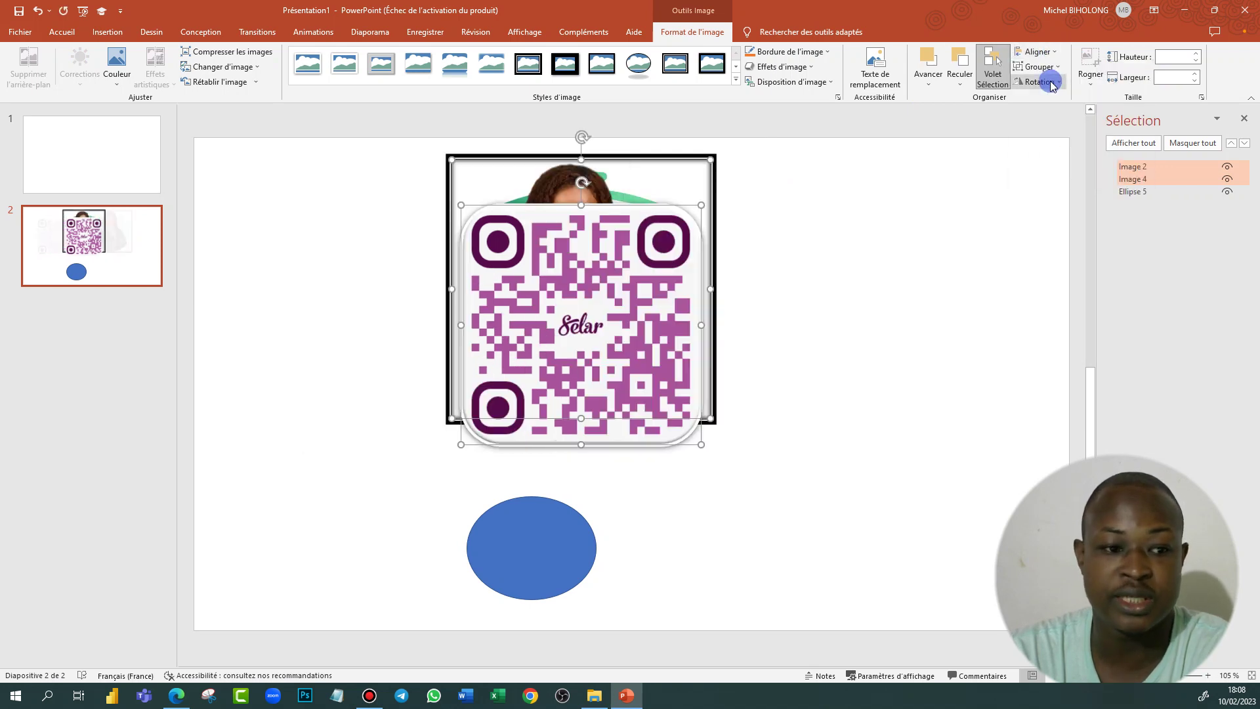
click(36, 11)
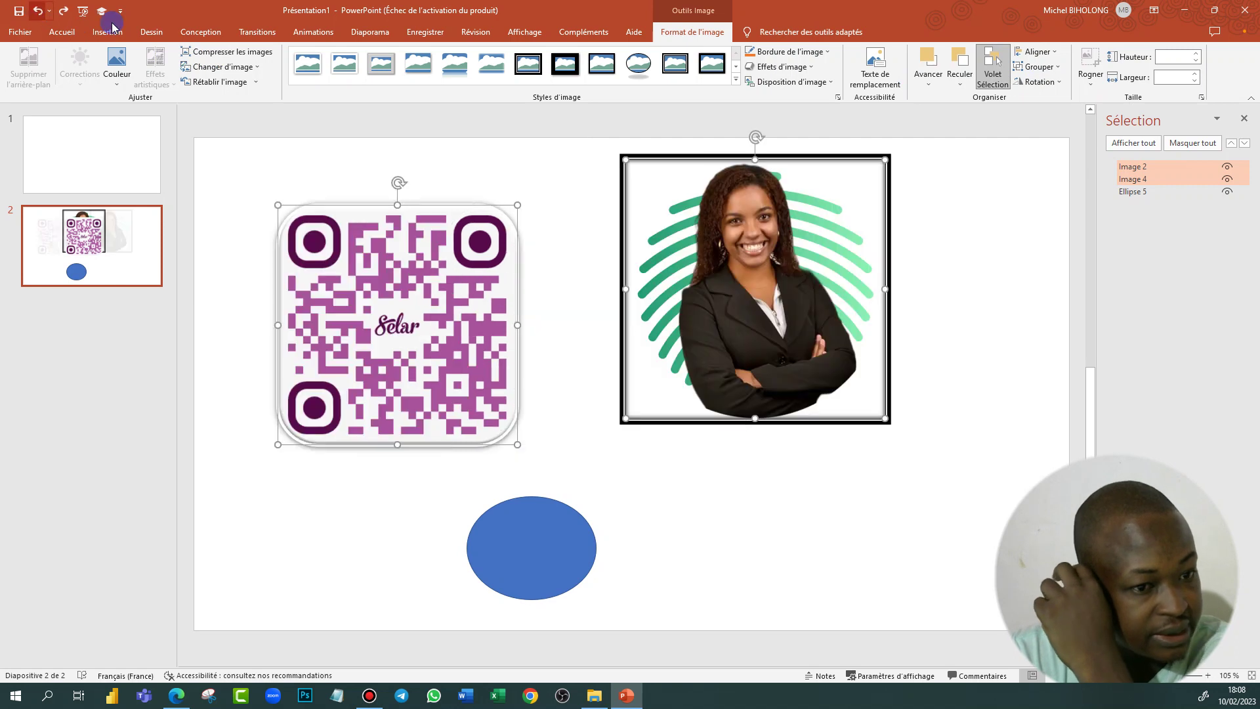
click(1059, 52)
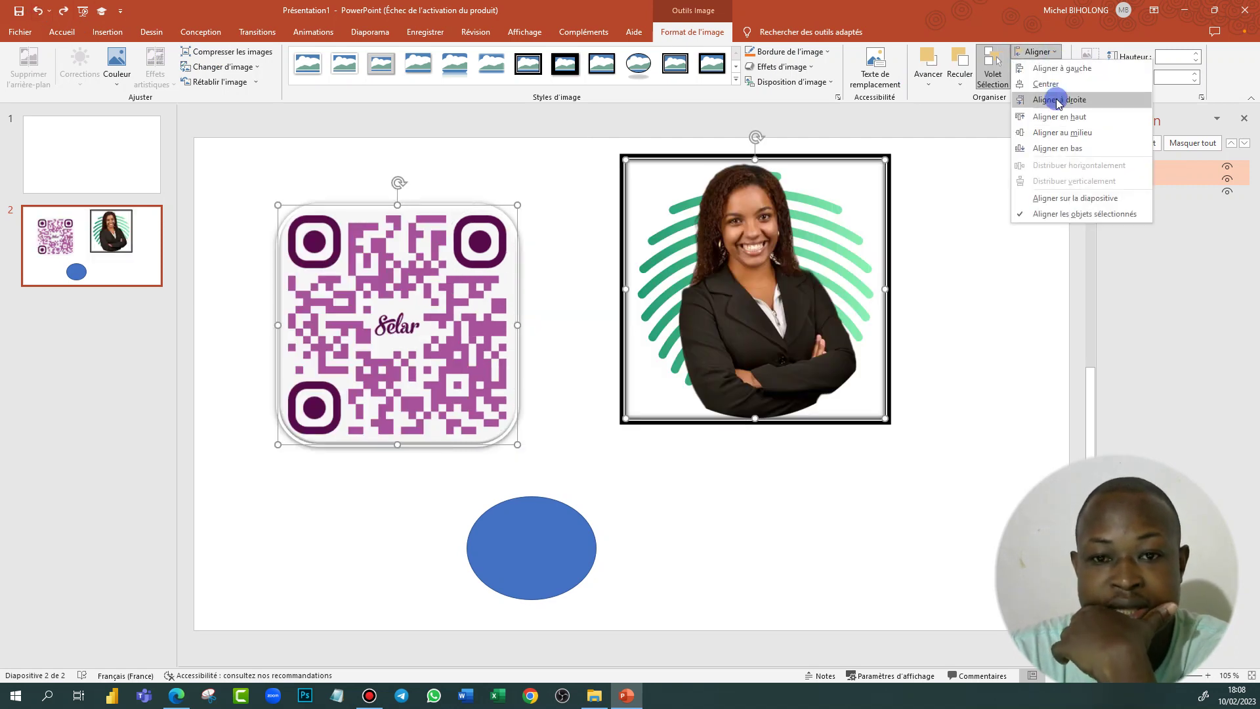
click(1058, 99)
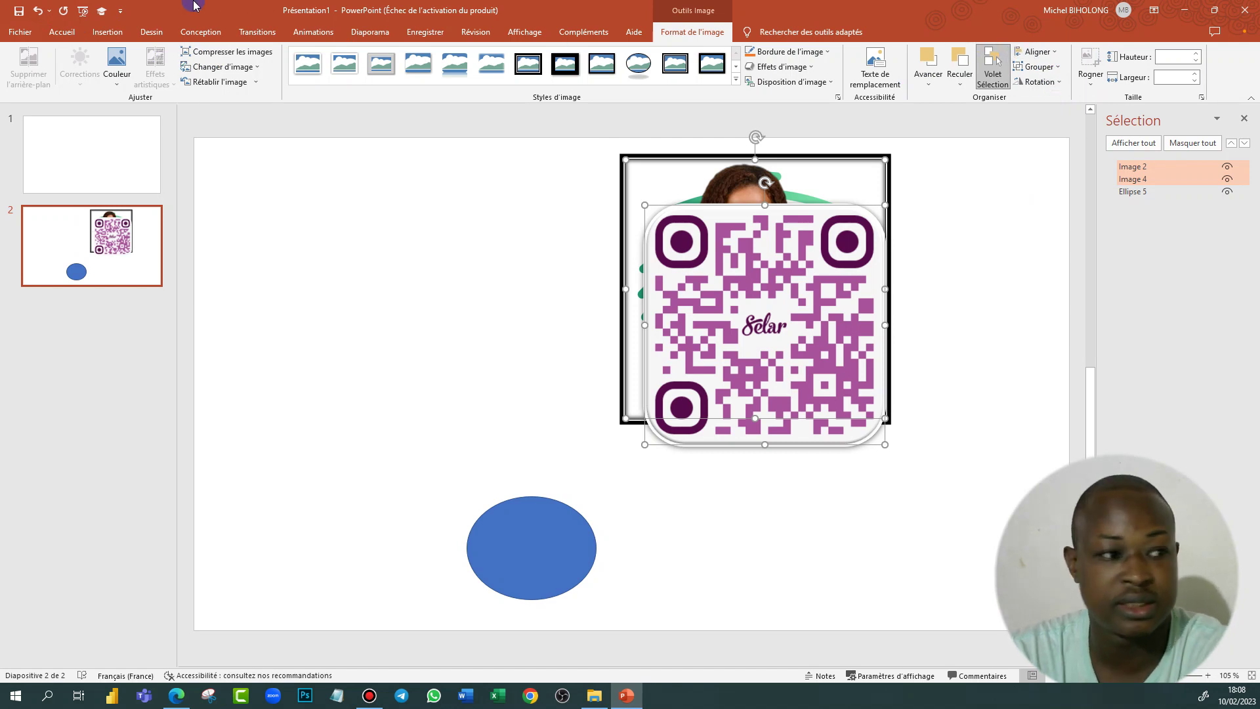
click(40, 12)
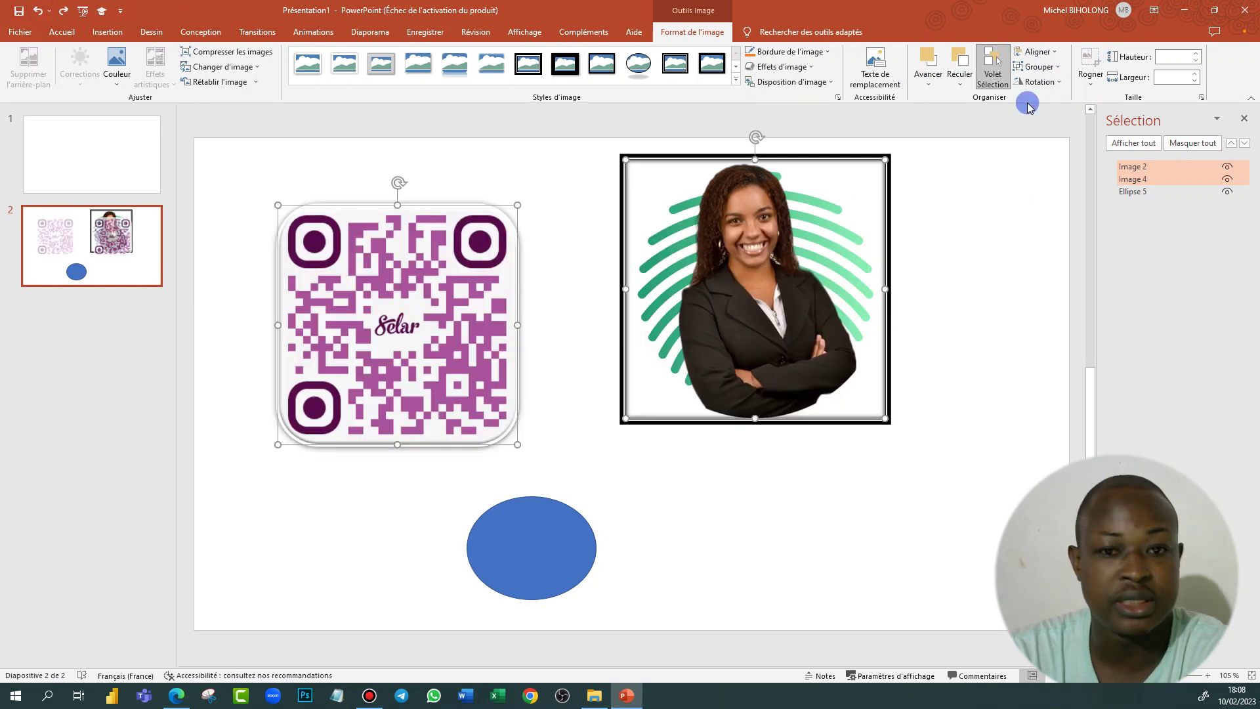
Step: Try top and middle alignment on both images, undoing each
click(1049, 53)
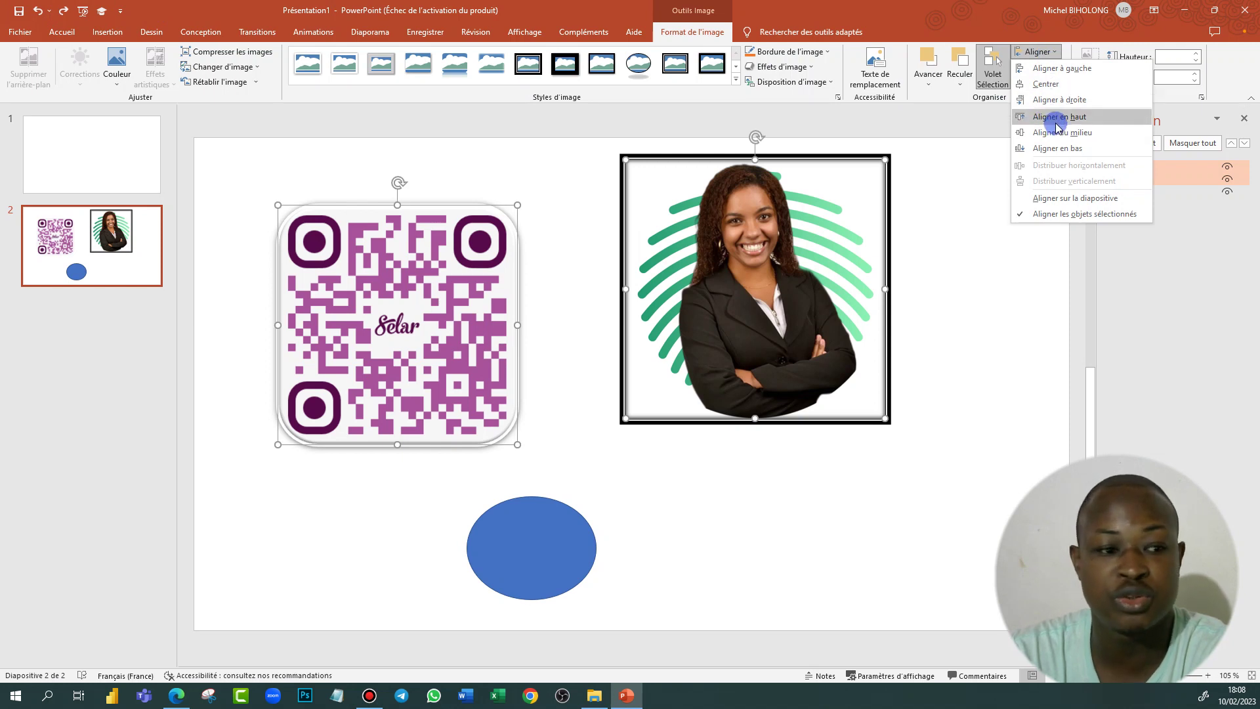
click(1058, 117)
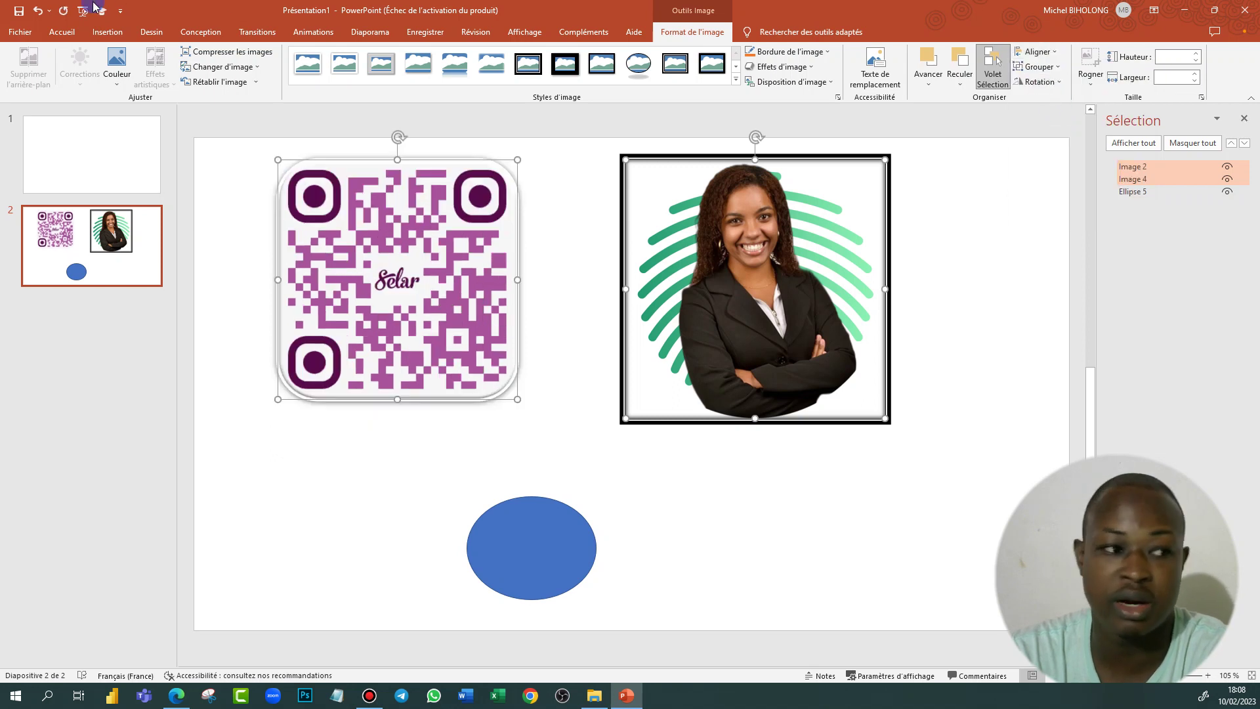
click(37, 11)
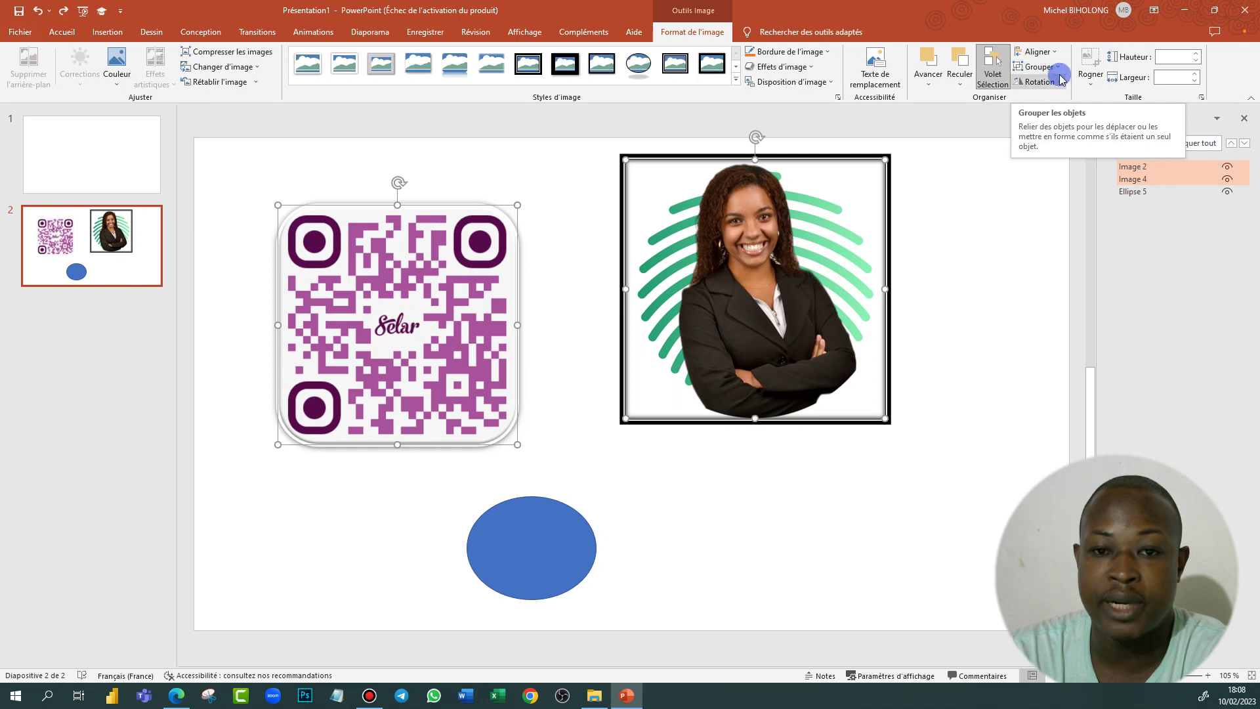
click(1053, 52)
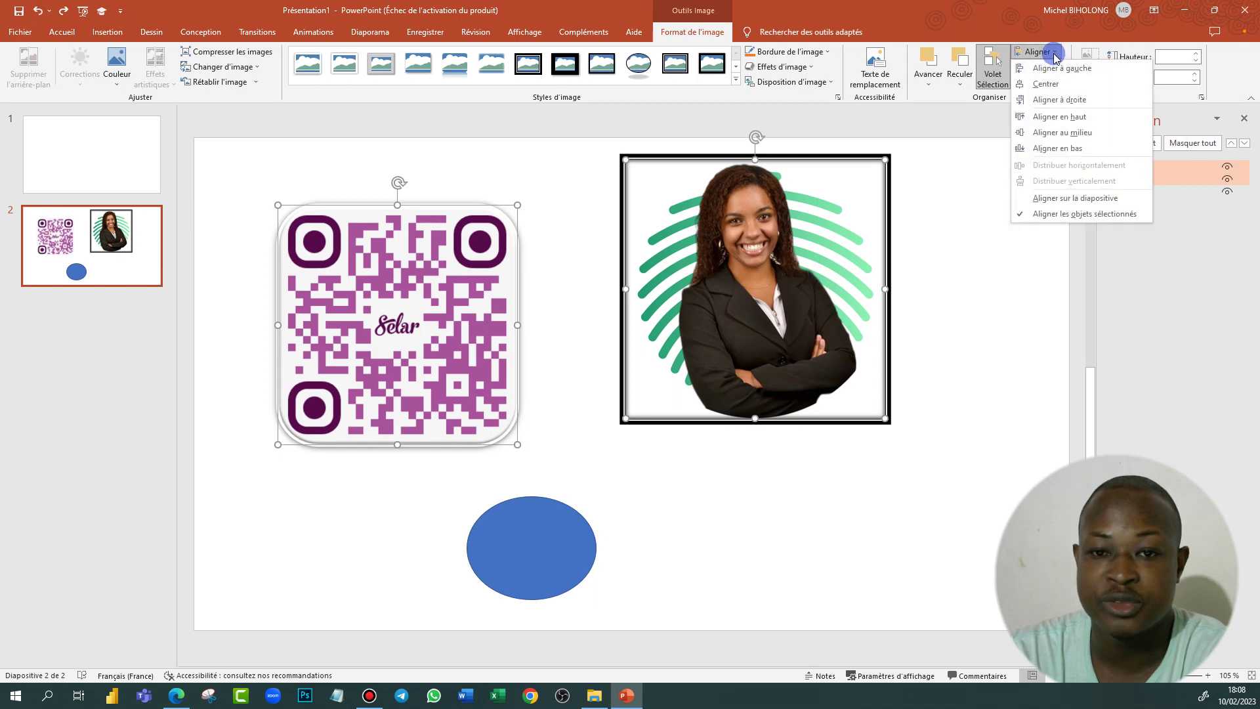
click(1058, 133)
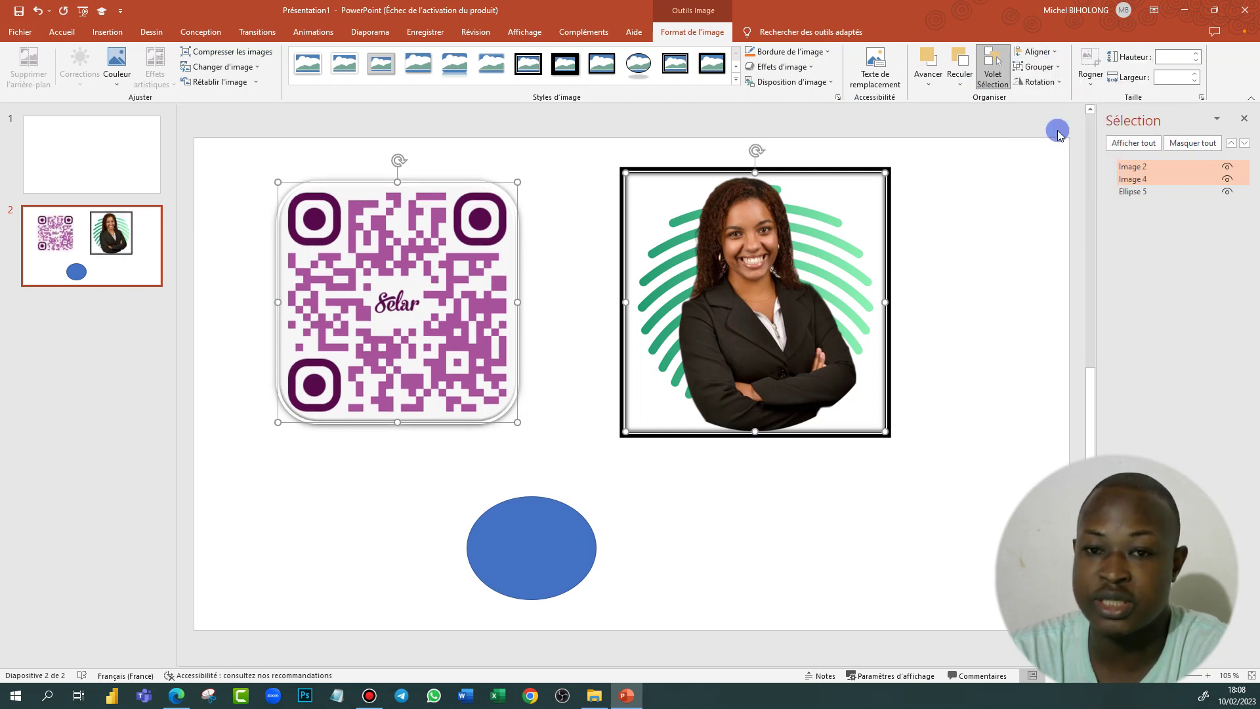
click(64, 11)
click(34, 11)
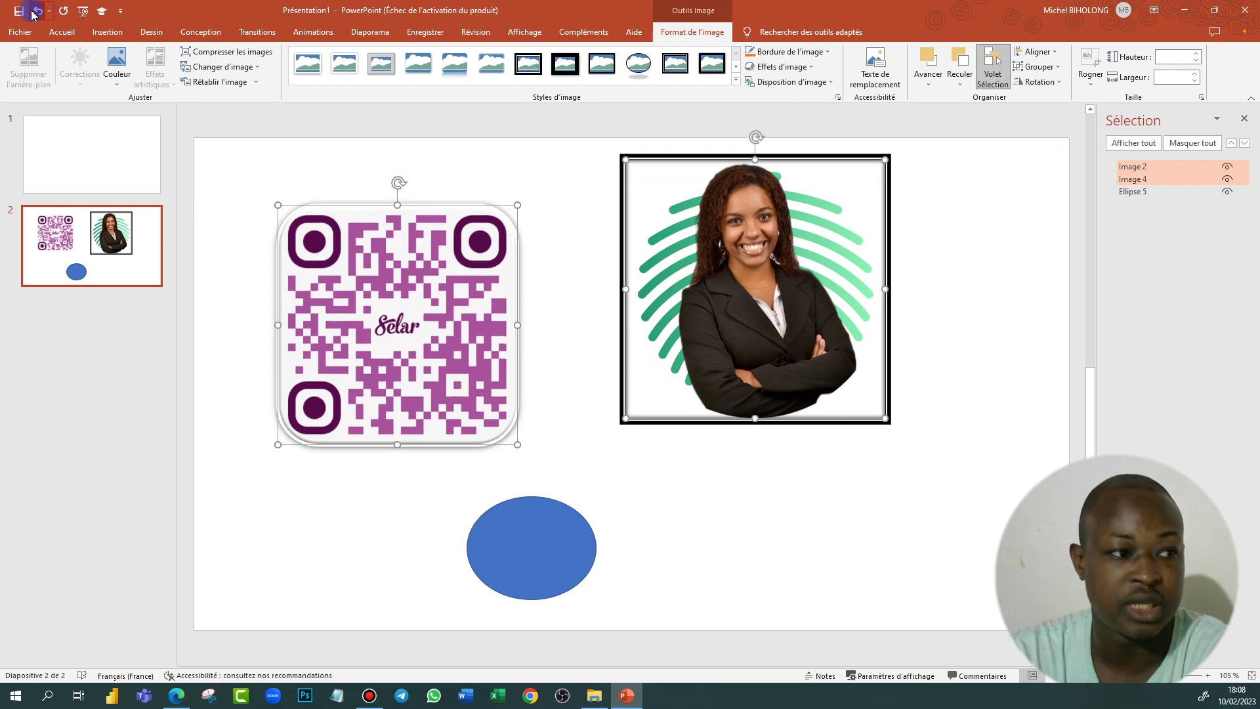
Step: Align the bottoms of the QR code and photo, relative to the slide
click(1048, 52)
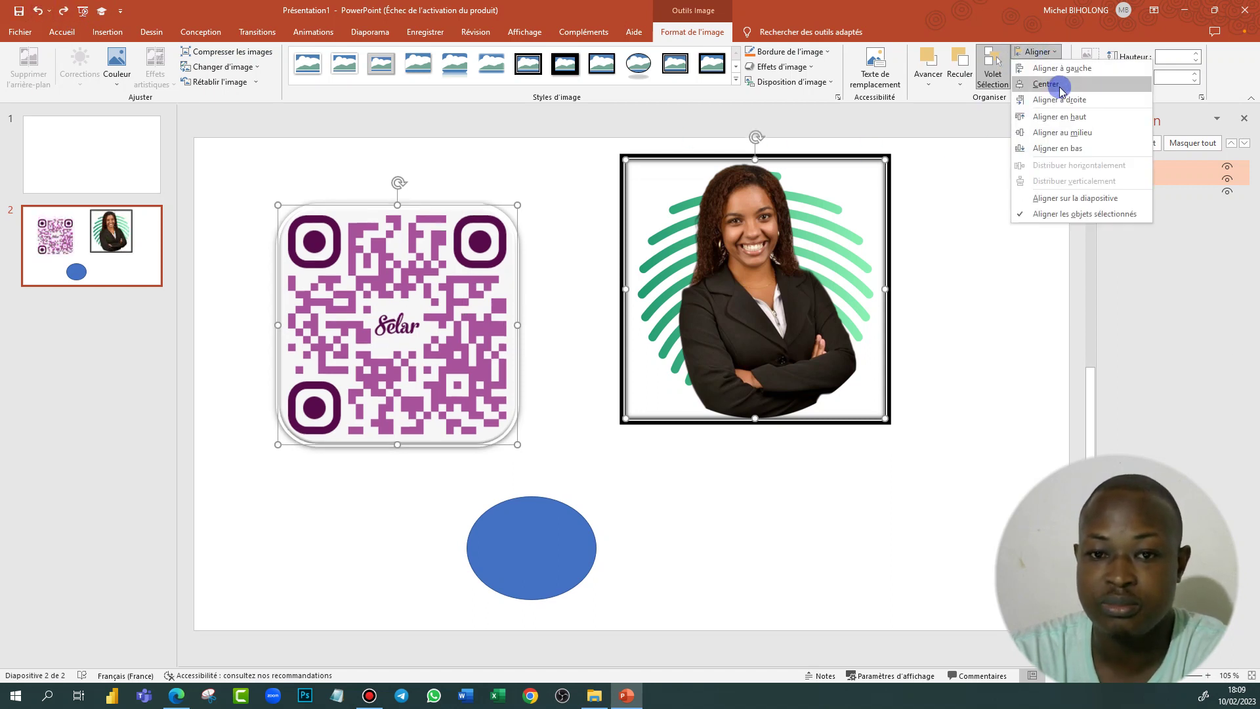
click(1076, 149)
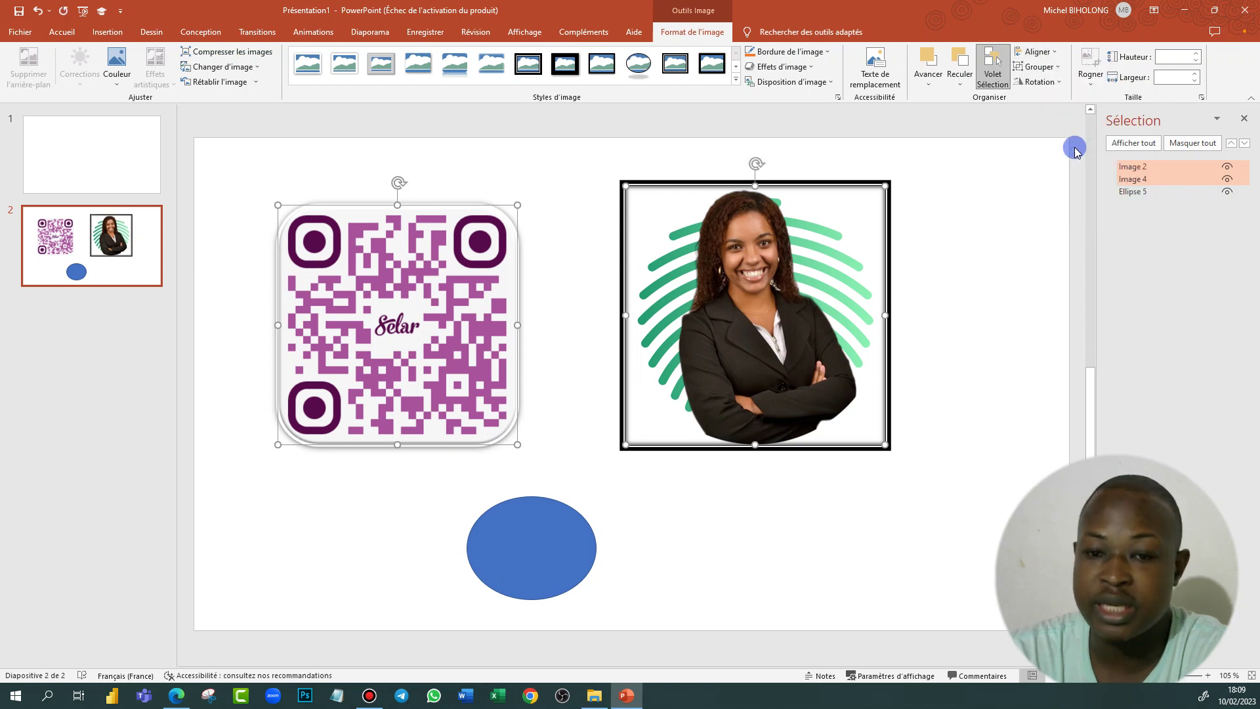
click(1037, 51)
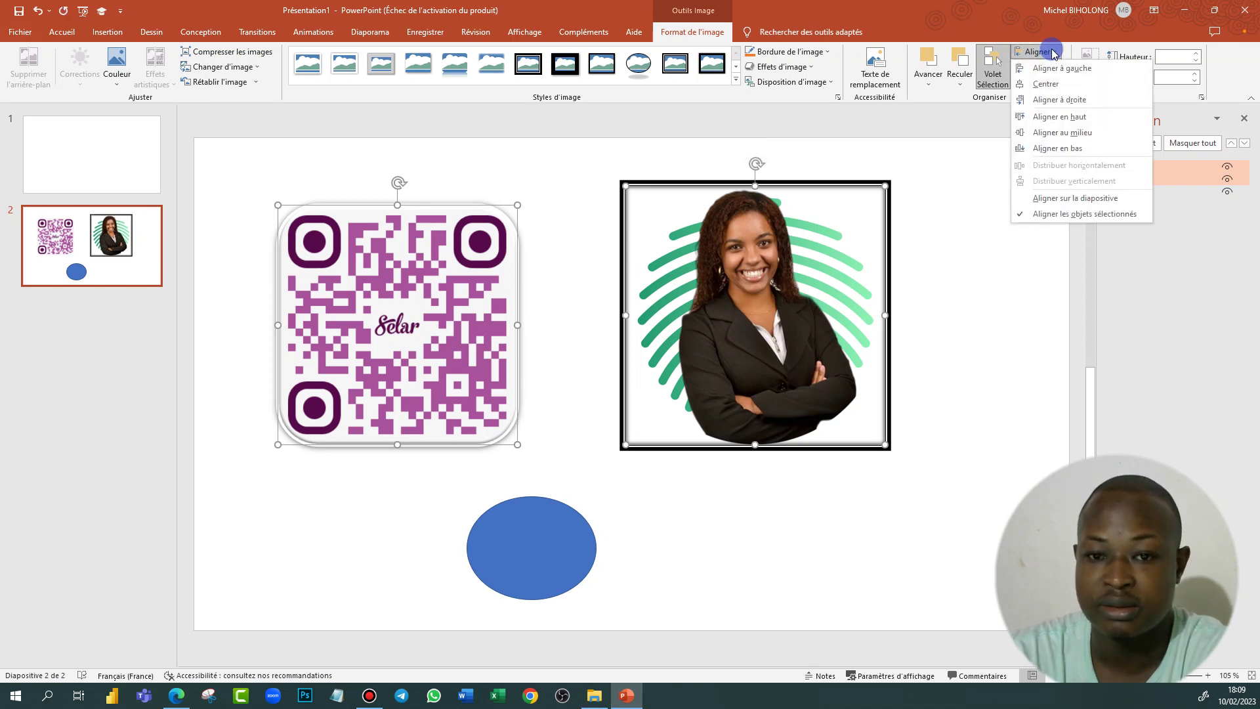
click(1076, 199)
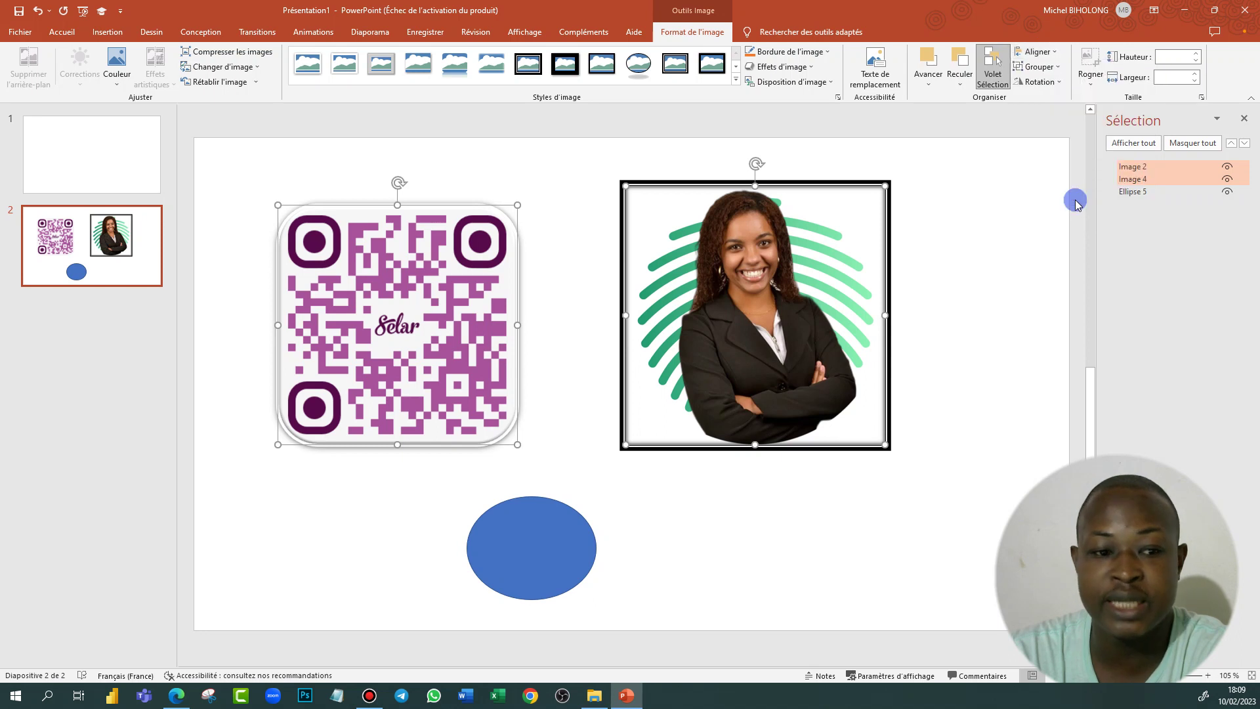
Step: Distribute both images horizontally across the slide, discarding a trial vertical distribution
click(1050, 55)
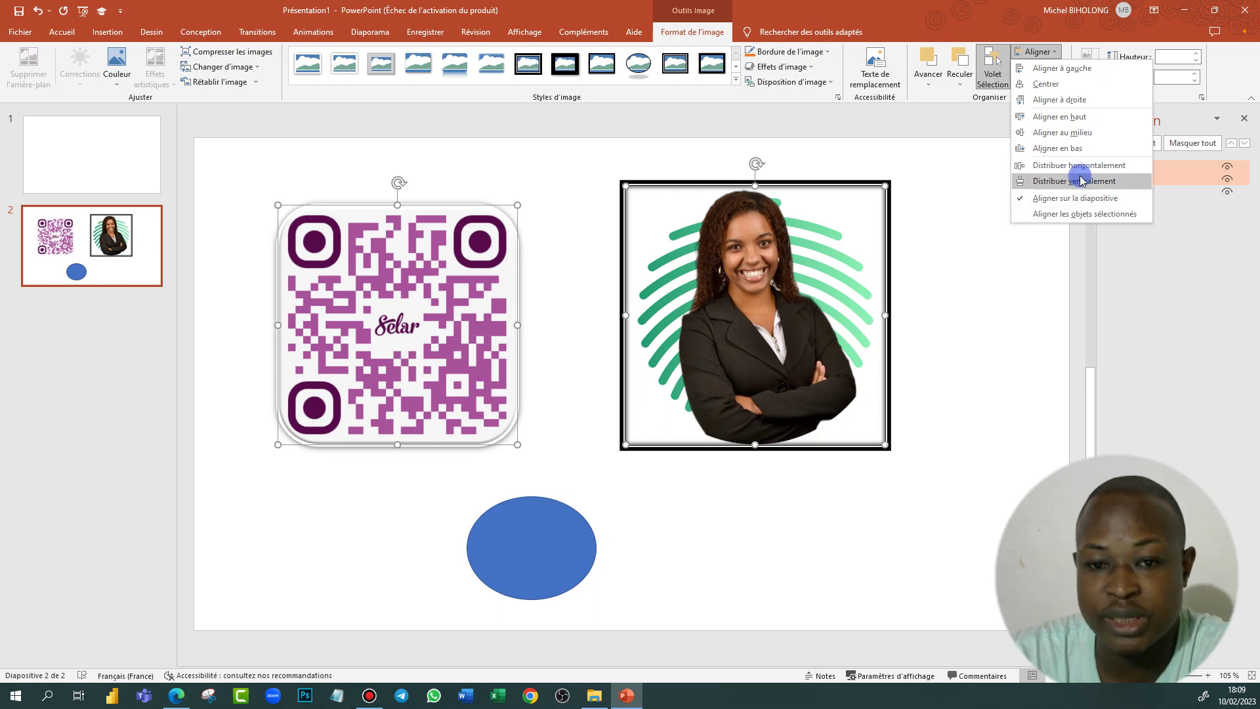
click(1050, 168)
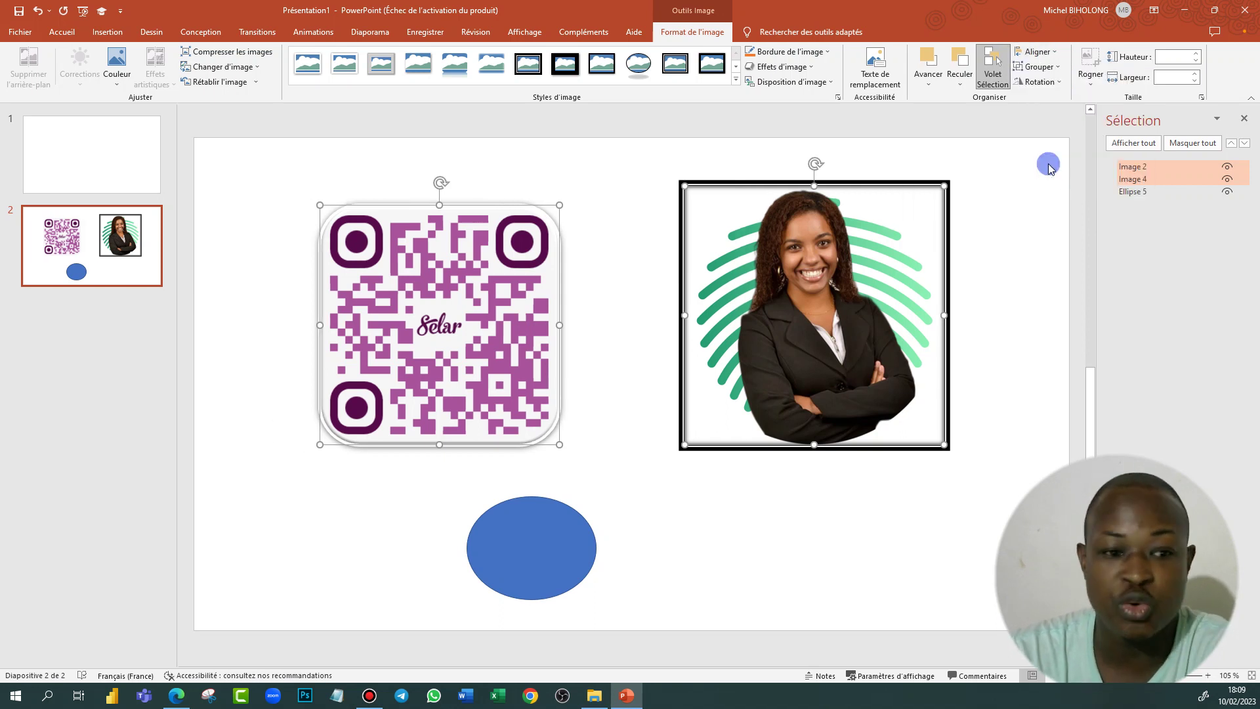
click(1051, 53)
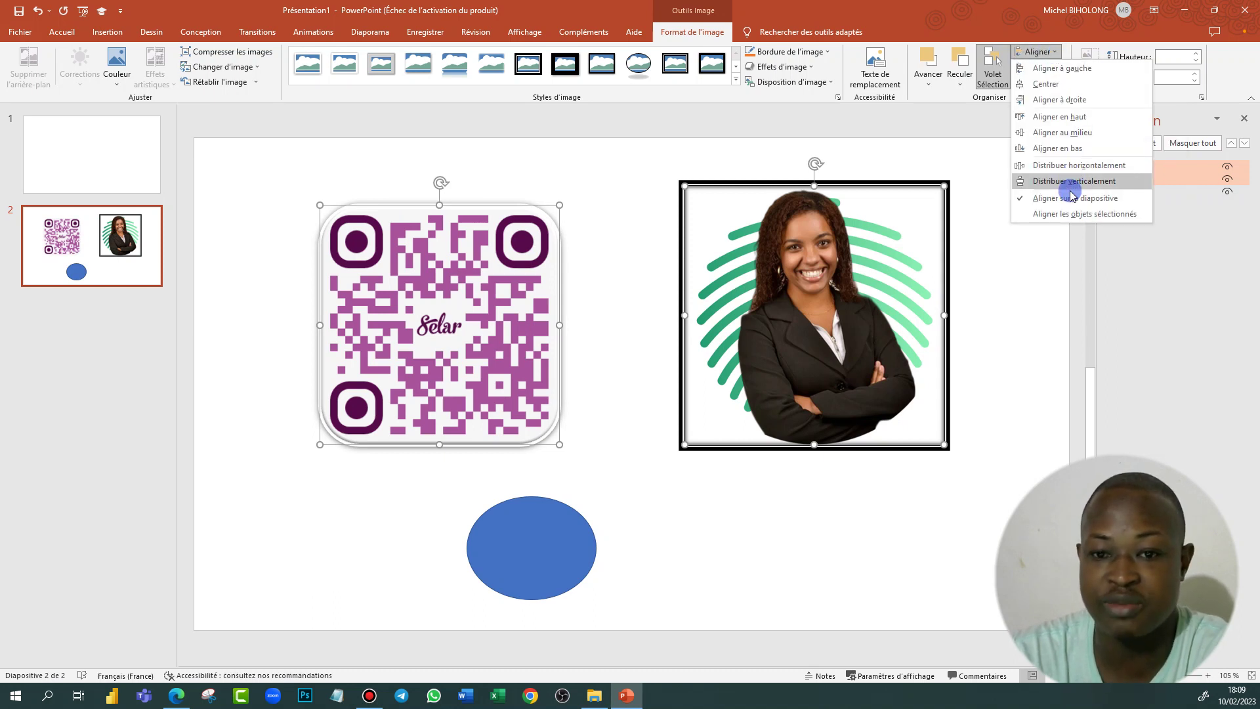
click(1076, 181)
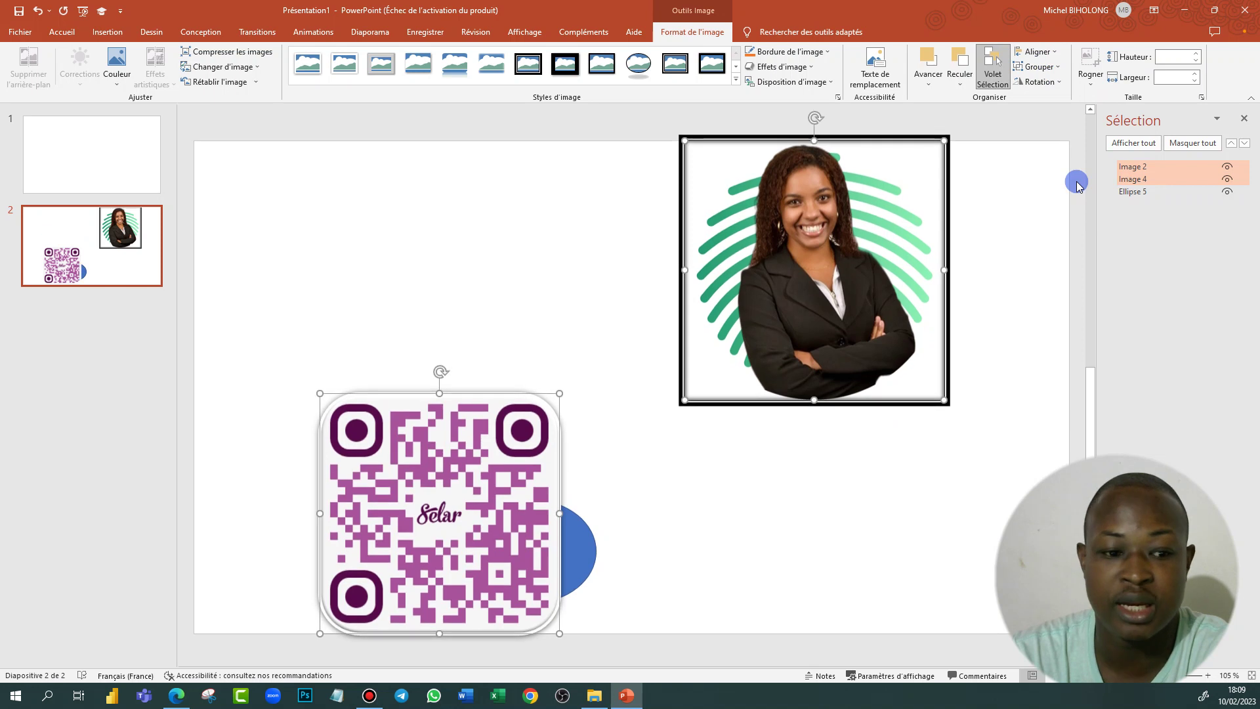
click(38, 13)
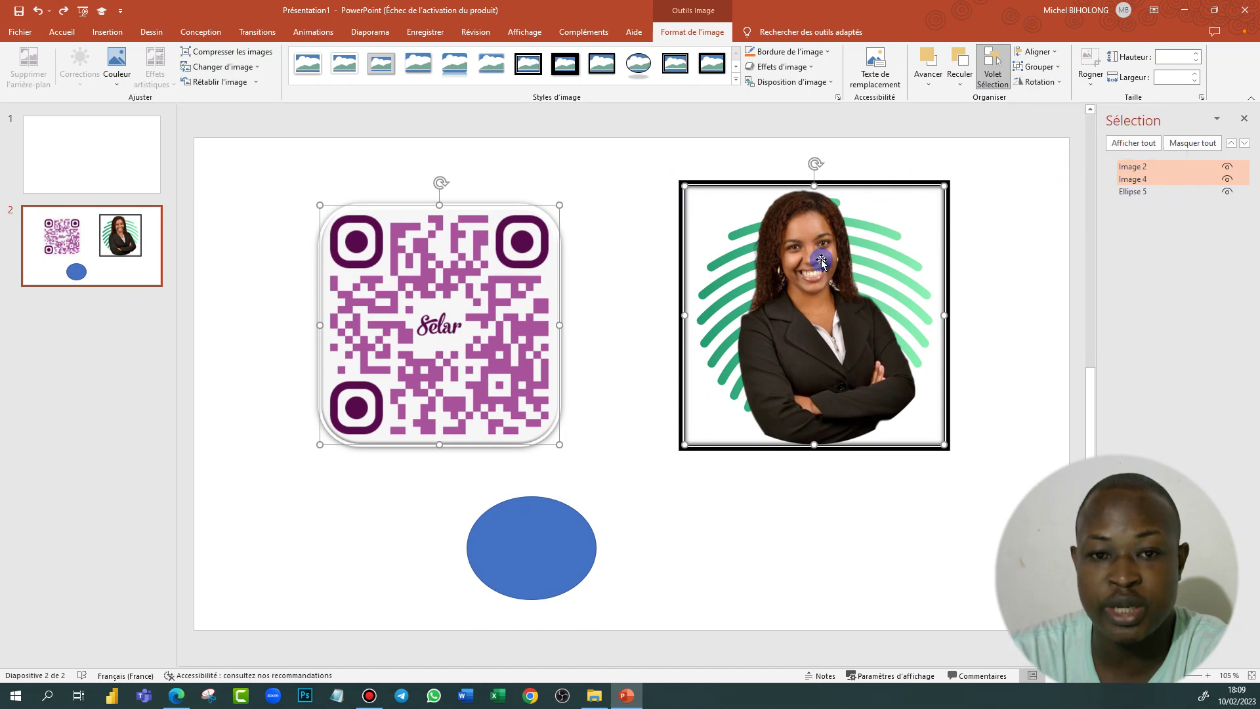
click(1027, 266)
click(909, 290)
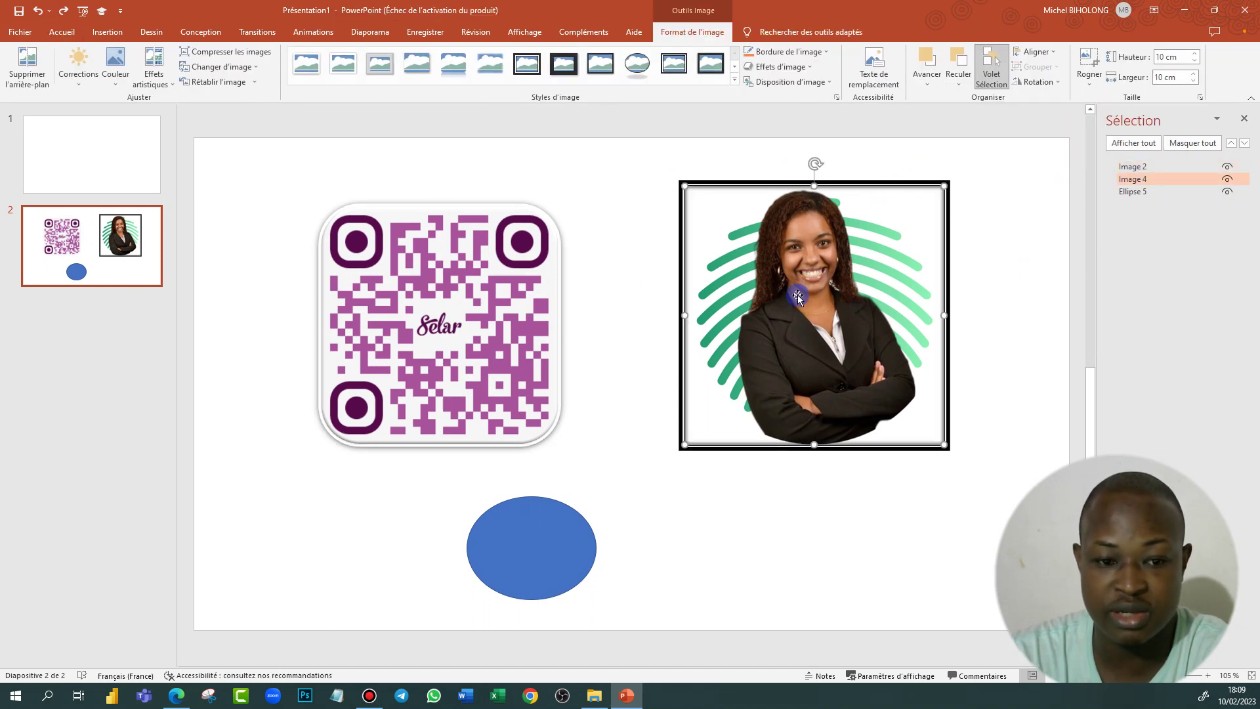
Step: Group the QR code and photo into one object and move it slightly lower
shift+click(493, 290)
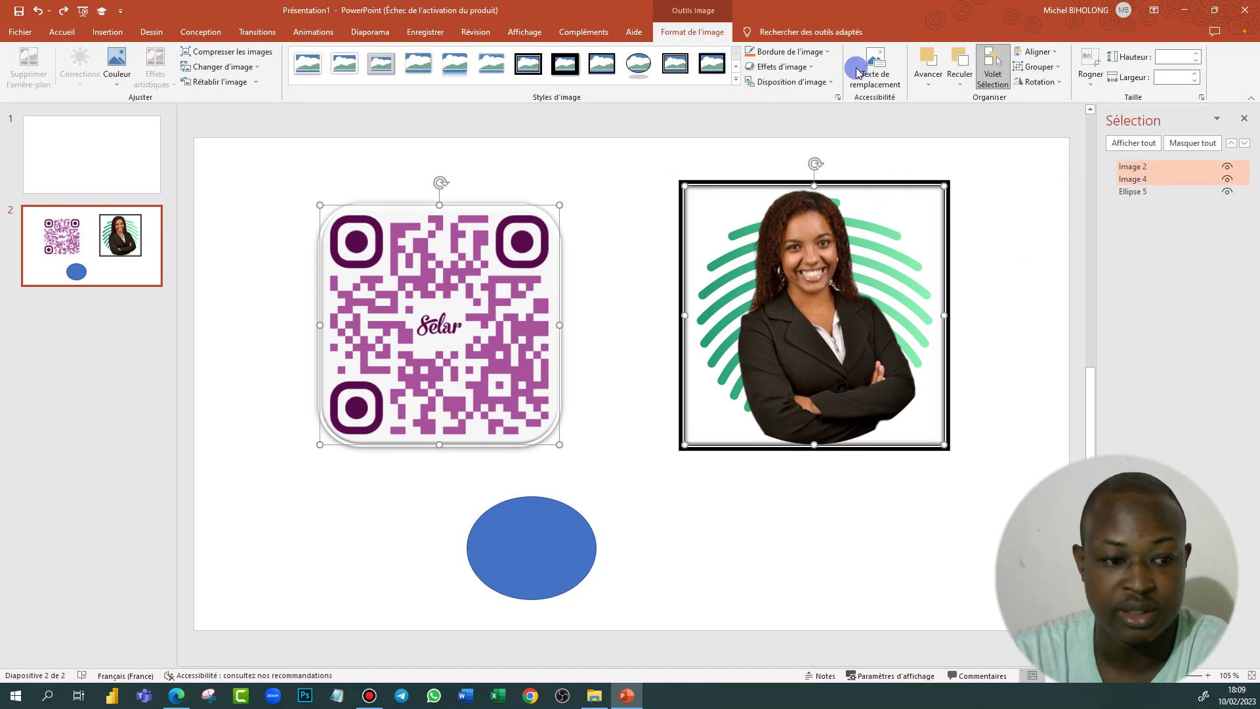
click(1039, 66)
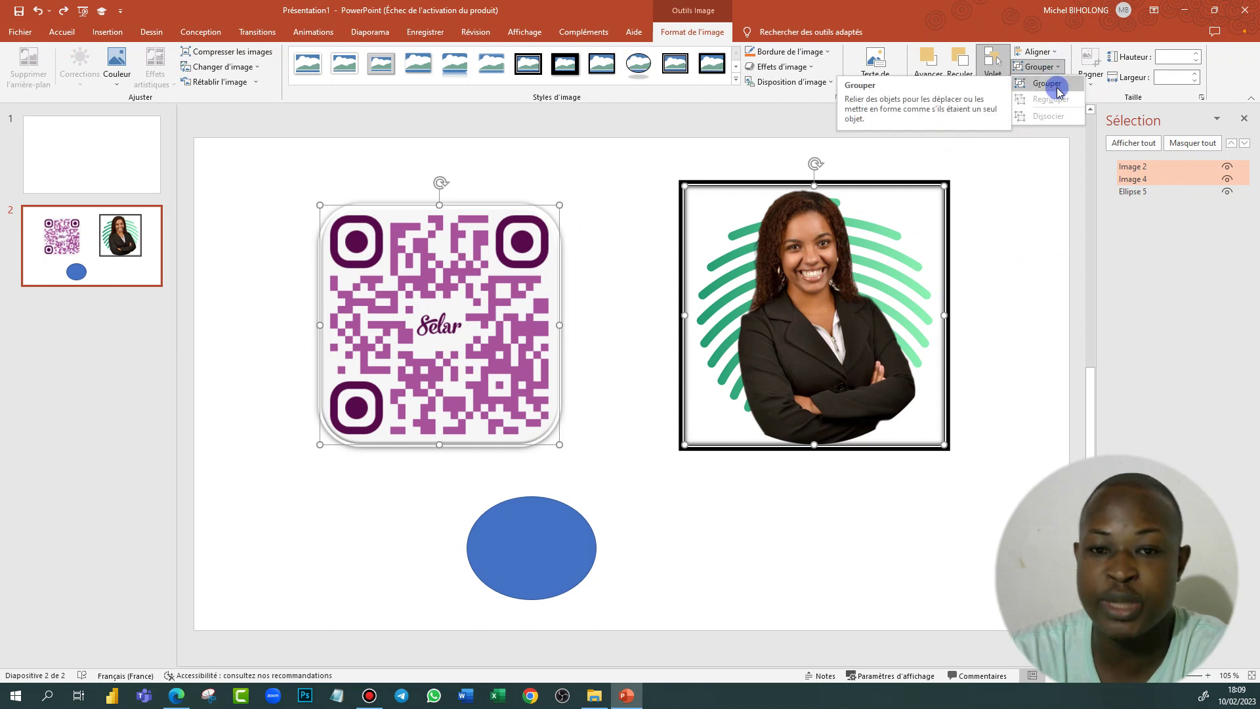
mouse_move(1046, 84)
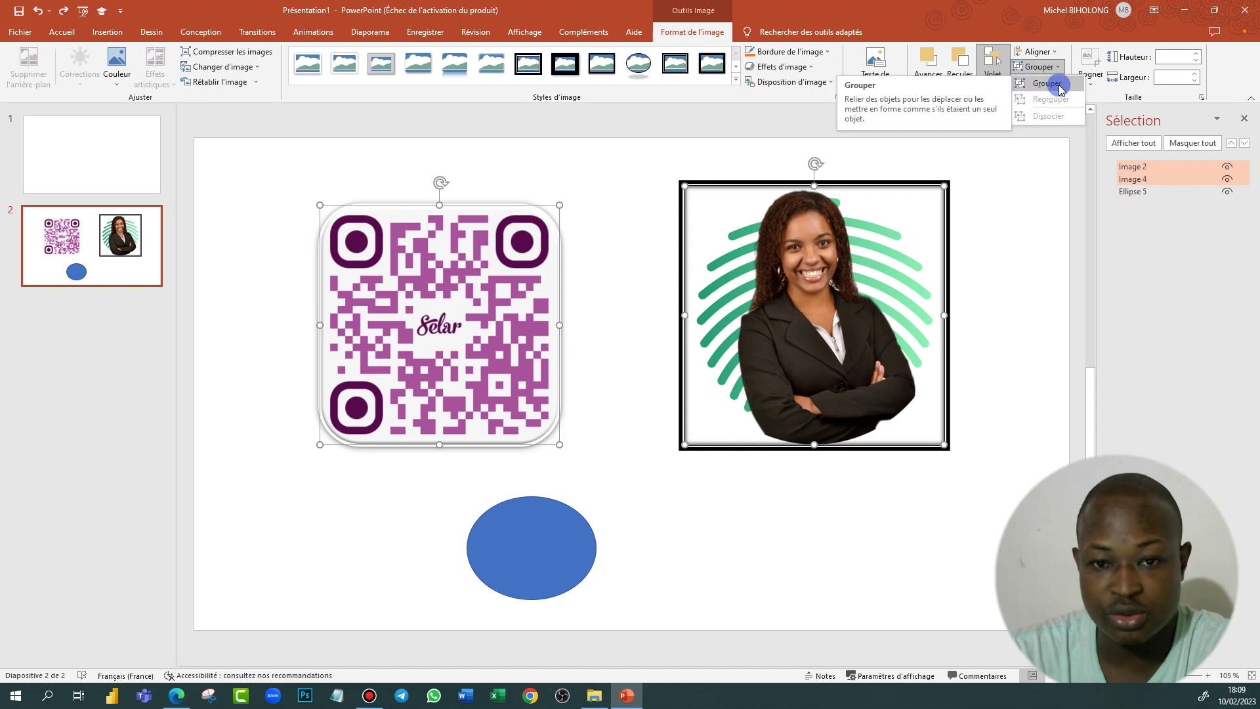
click(1059, 83)
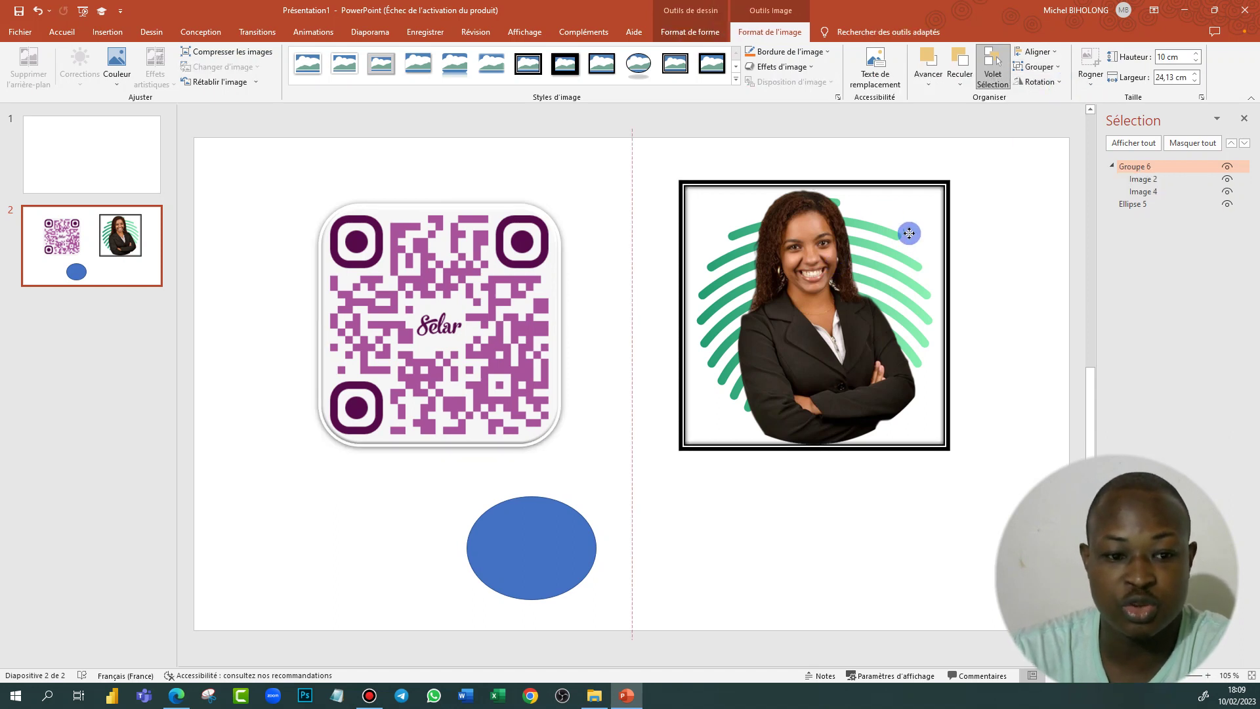
drag(905, 237, 834, 270)
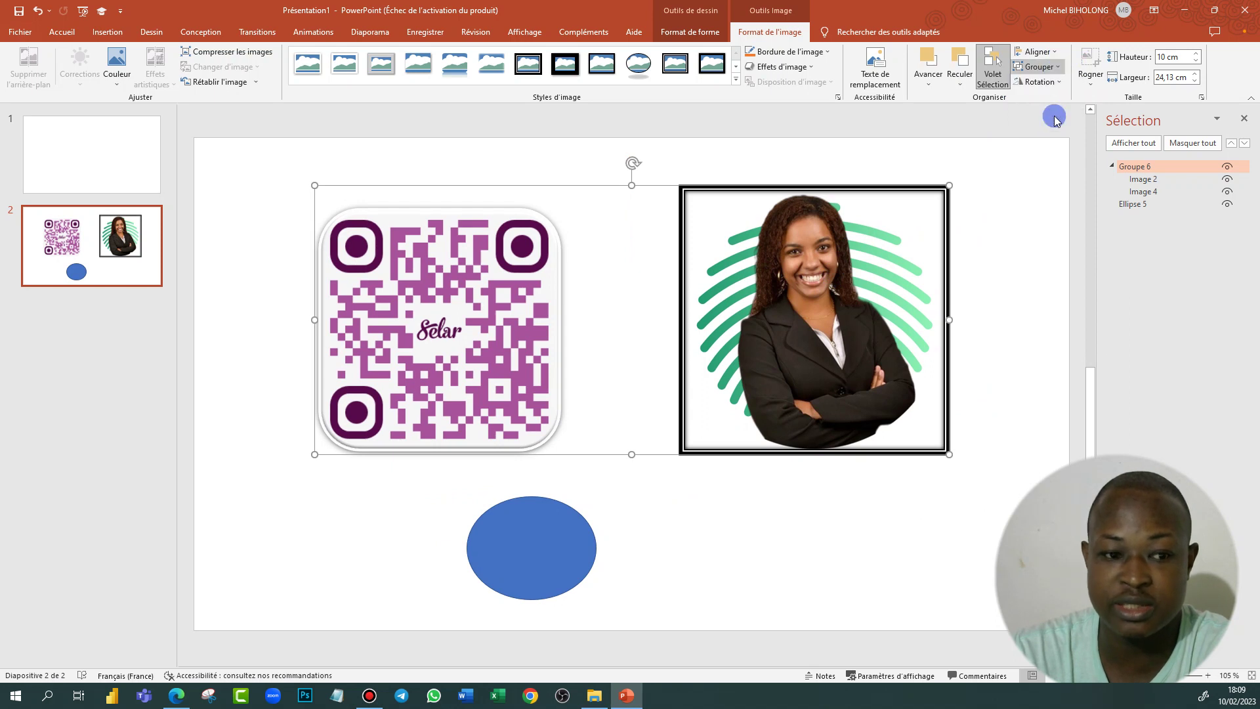
Step: Ungroup the pictures and nudge the photo a little to the left
key(ctrl+shift+g)
click(974, 235)
click(922, 264)
mouse_move(824, 310)
mouse_down()
mouse_move(870, 291)
mouse_move(793, 310)
mouse_up()
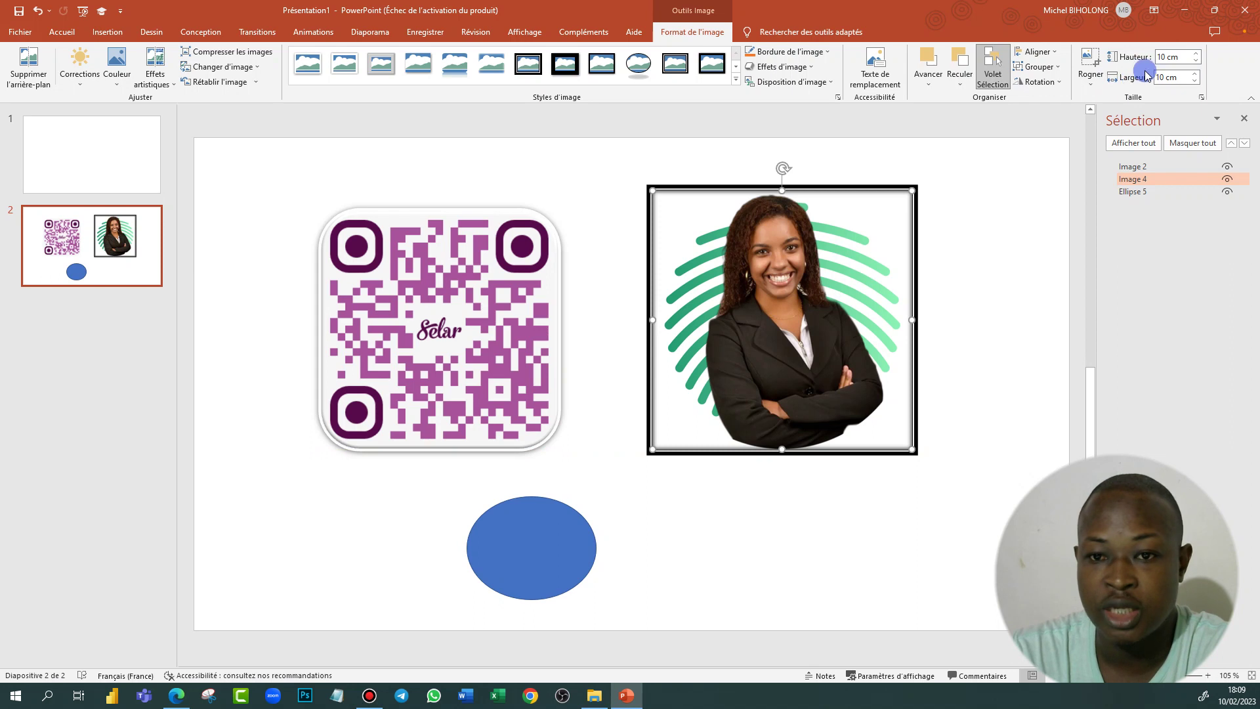
Step: Crop the photo's right and left sides inward to 8,29 cm wide by 10 cm high
click(1090, 81)
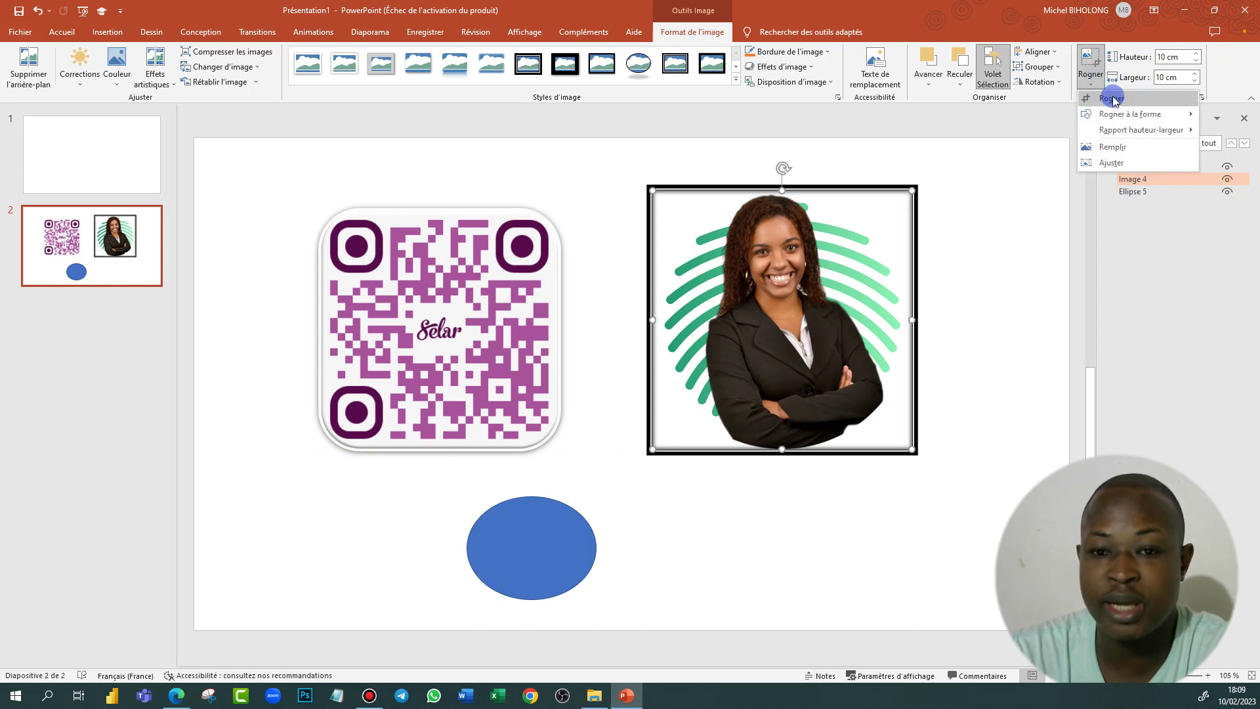
click(1114, 101)
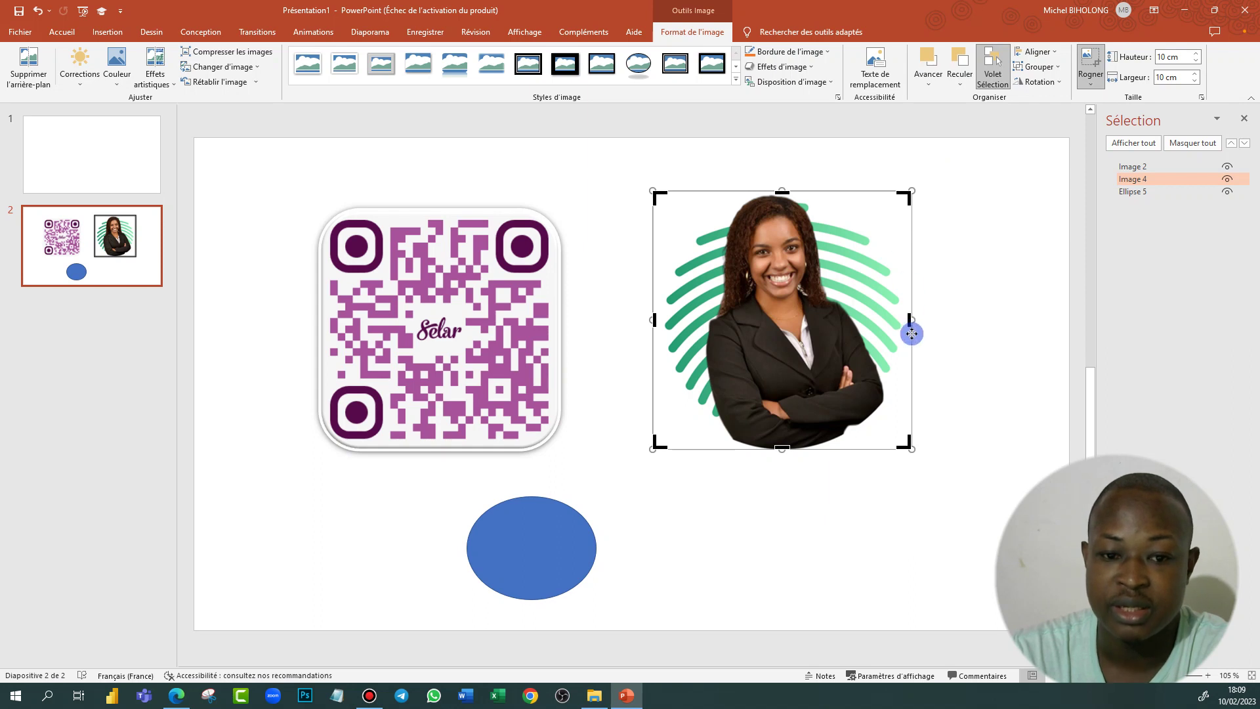
drag(909, 320, 886, 330)
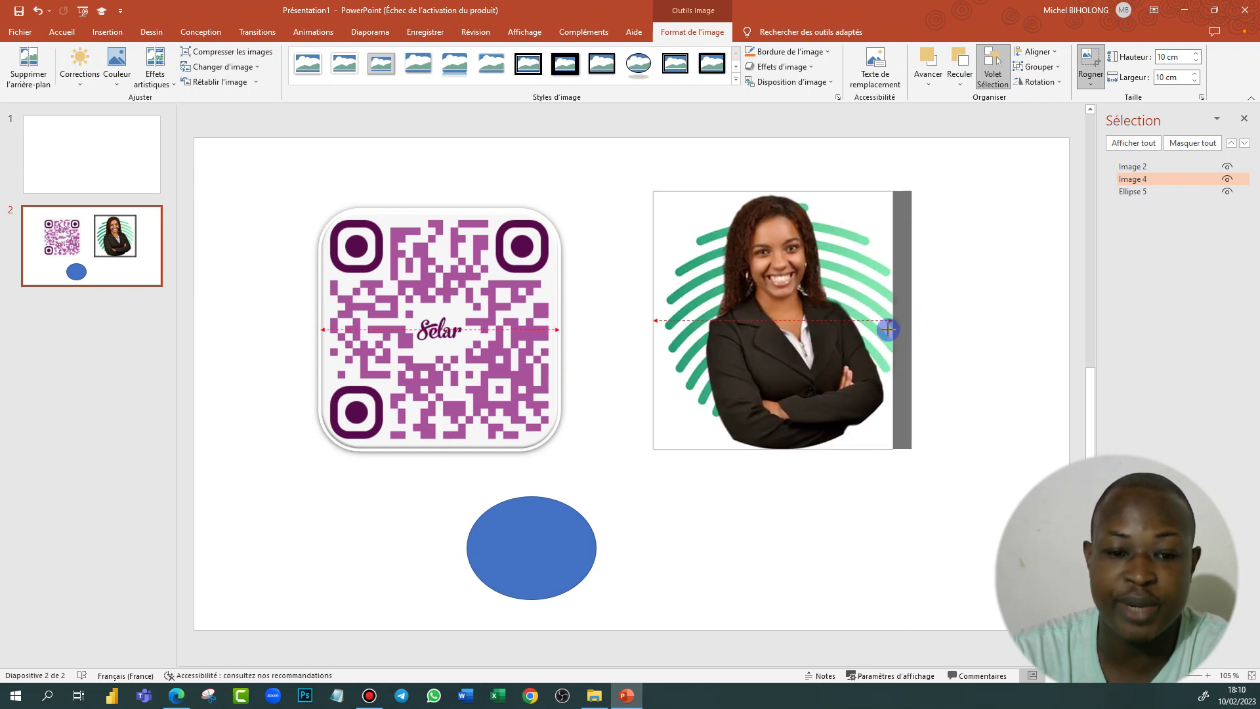
drag(886, 330, 897, 321)
drag(654, 319, 677, 319)
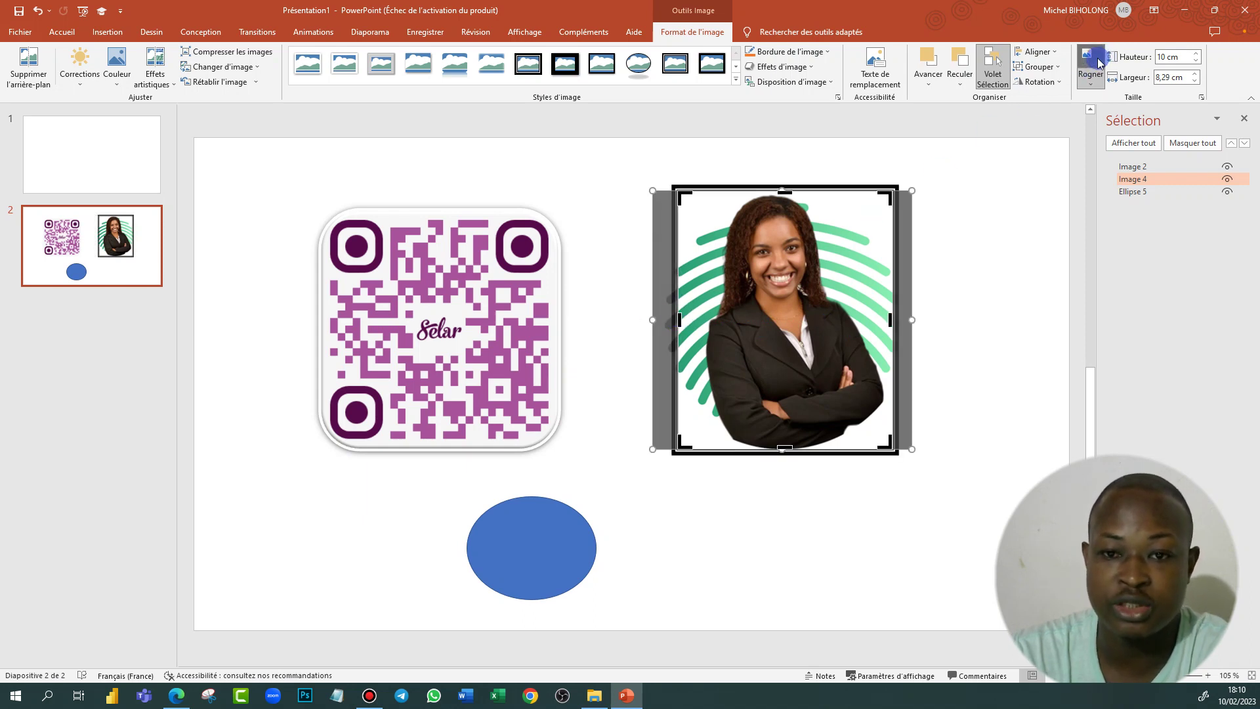
click(1090, 62)
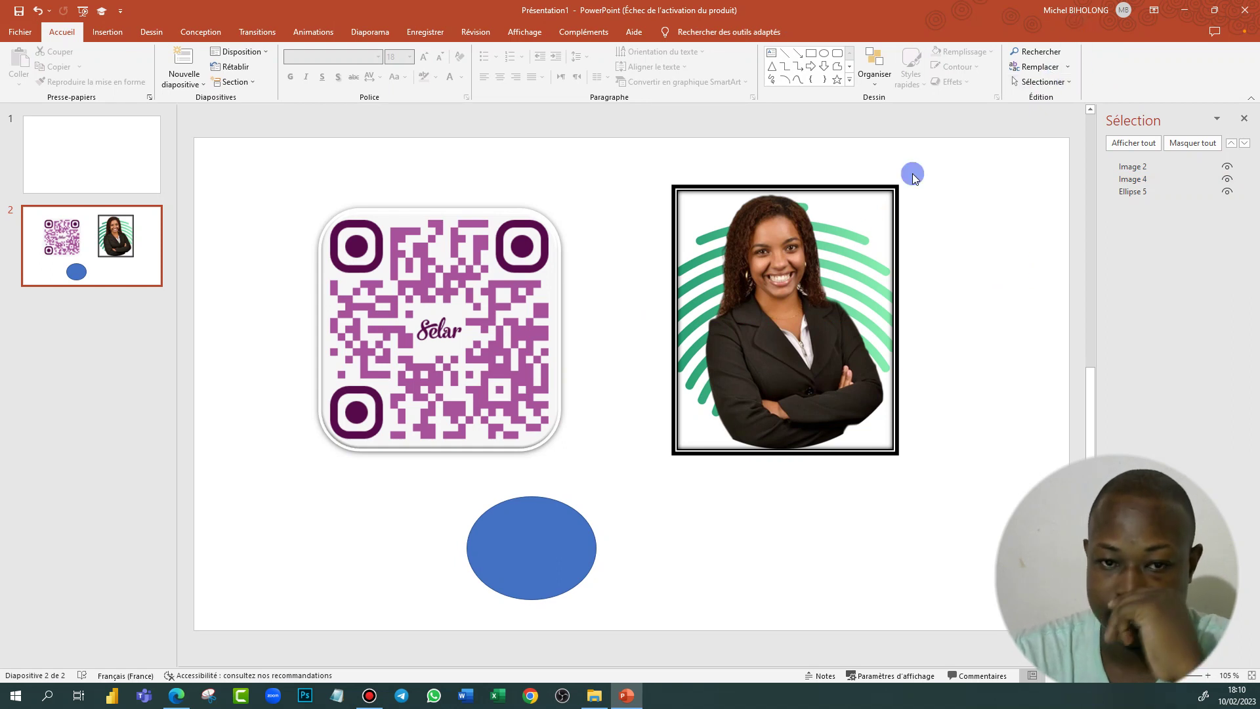
click(813, 303)
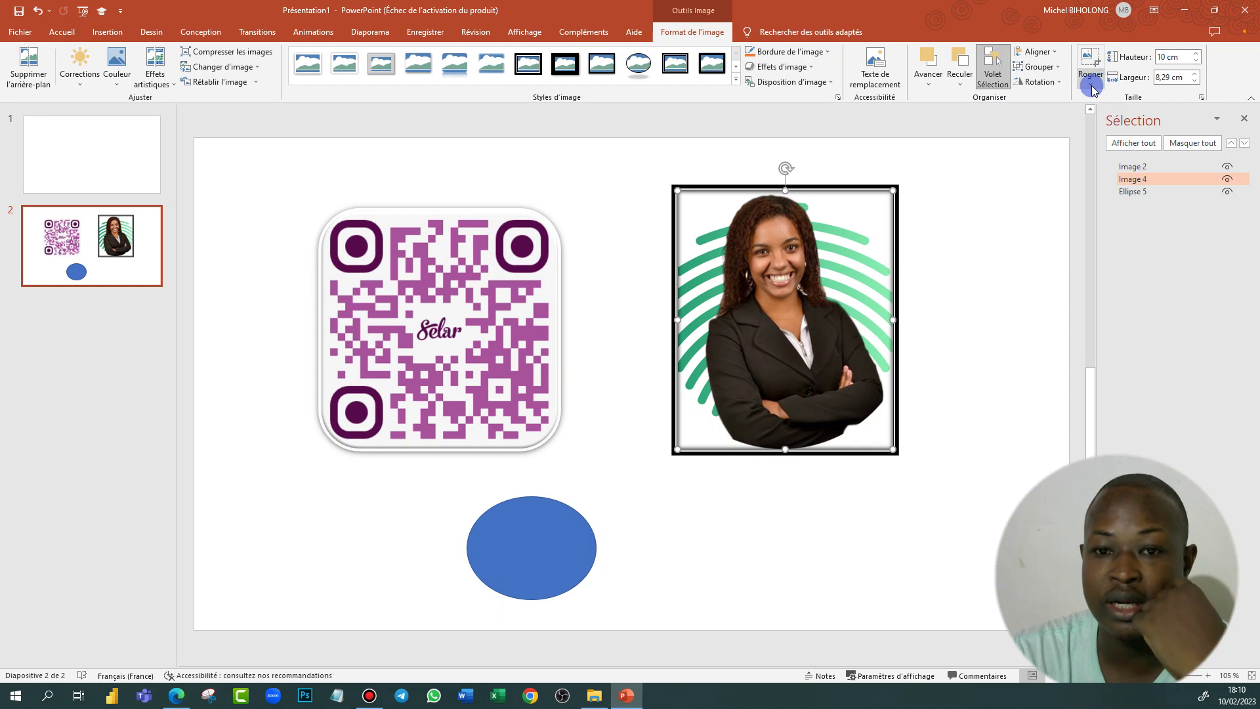
click(1093, 90)
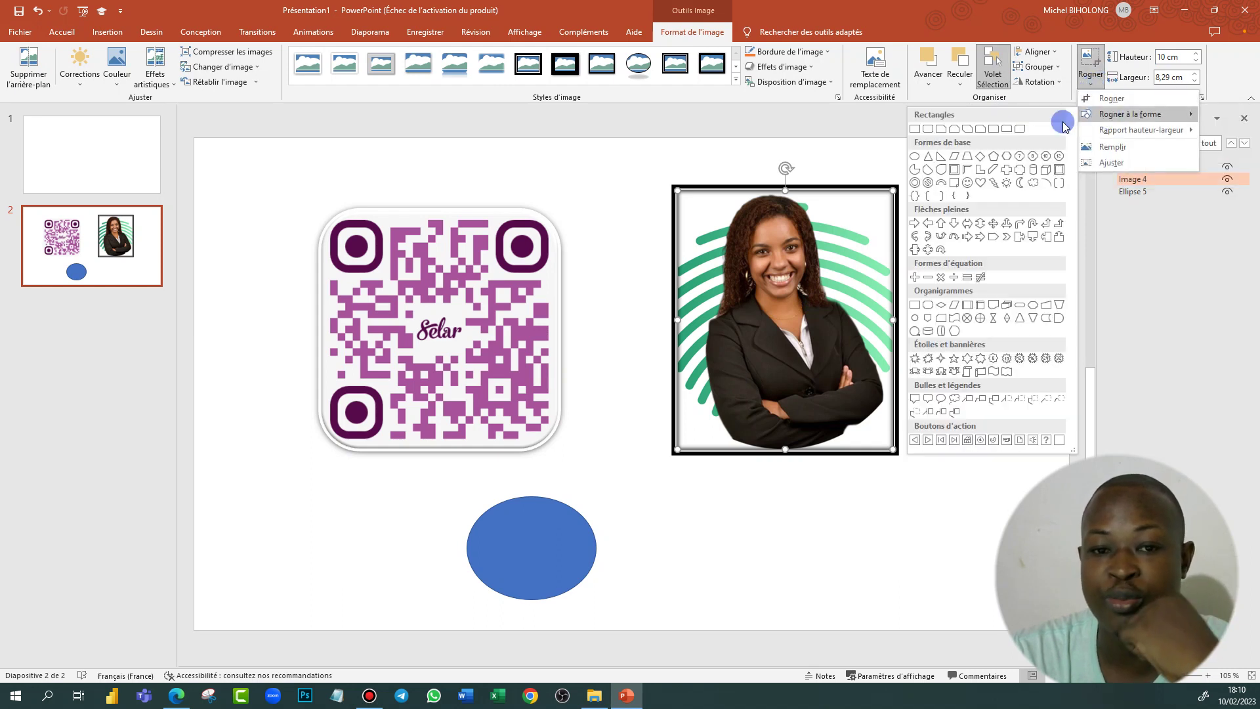
click(995, 157)
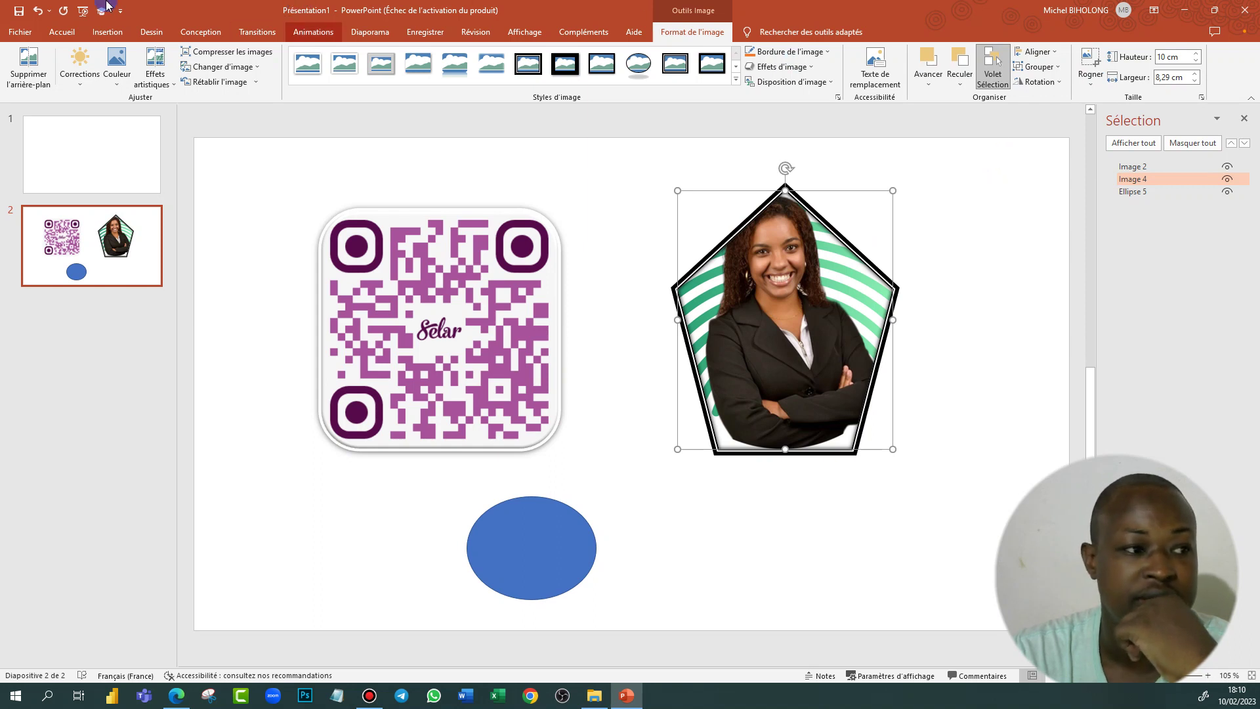
click(38, 11)
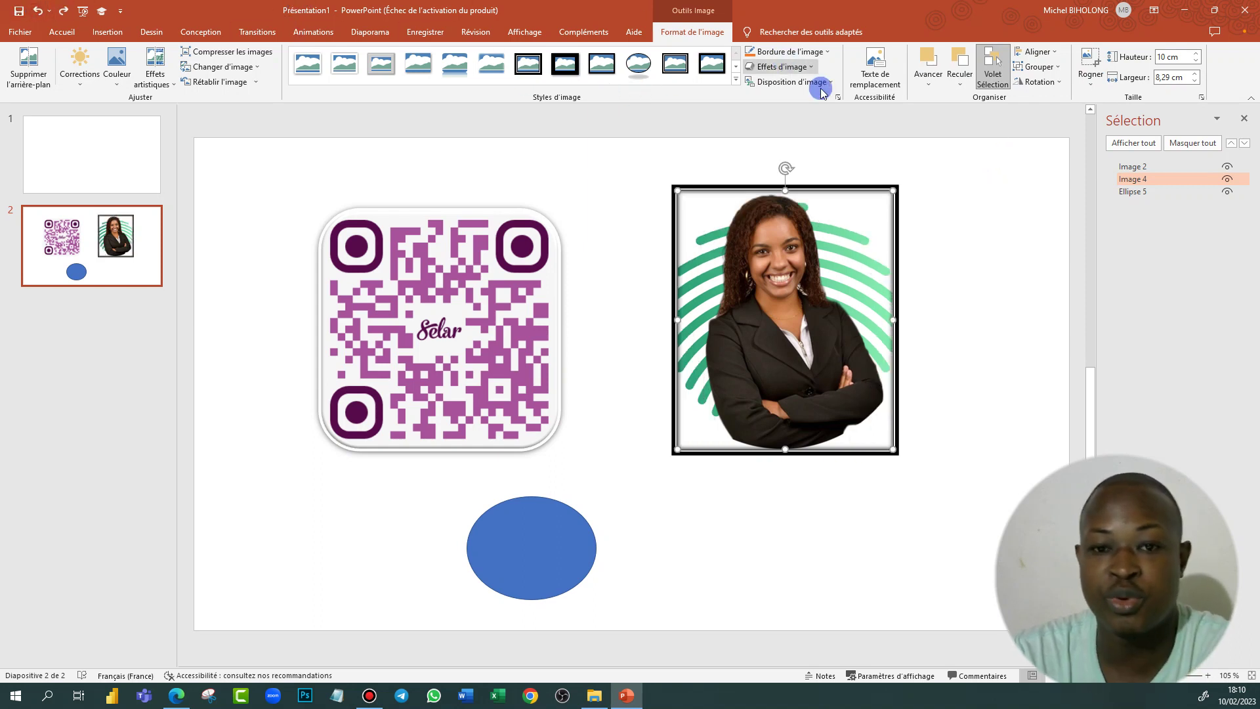
click(1094, 90)
mouse_move(1140, 130)
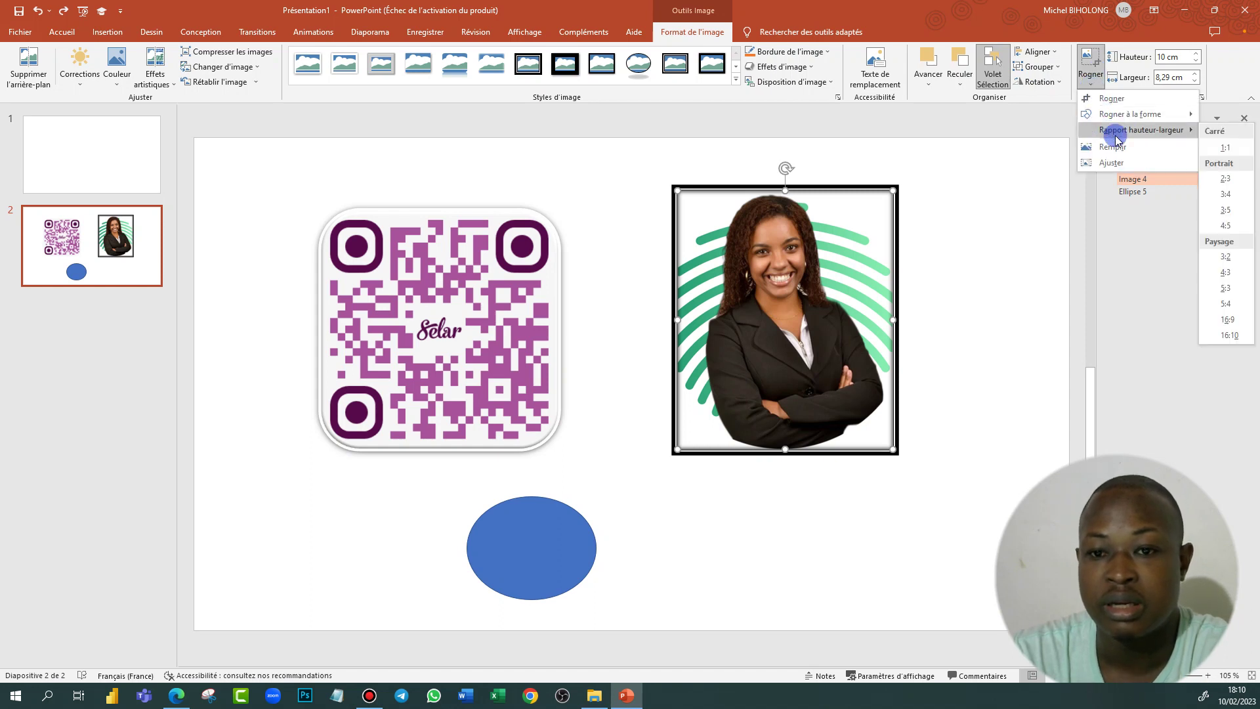
click(1224, 183)
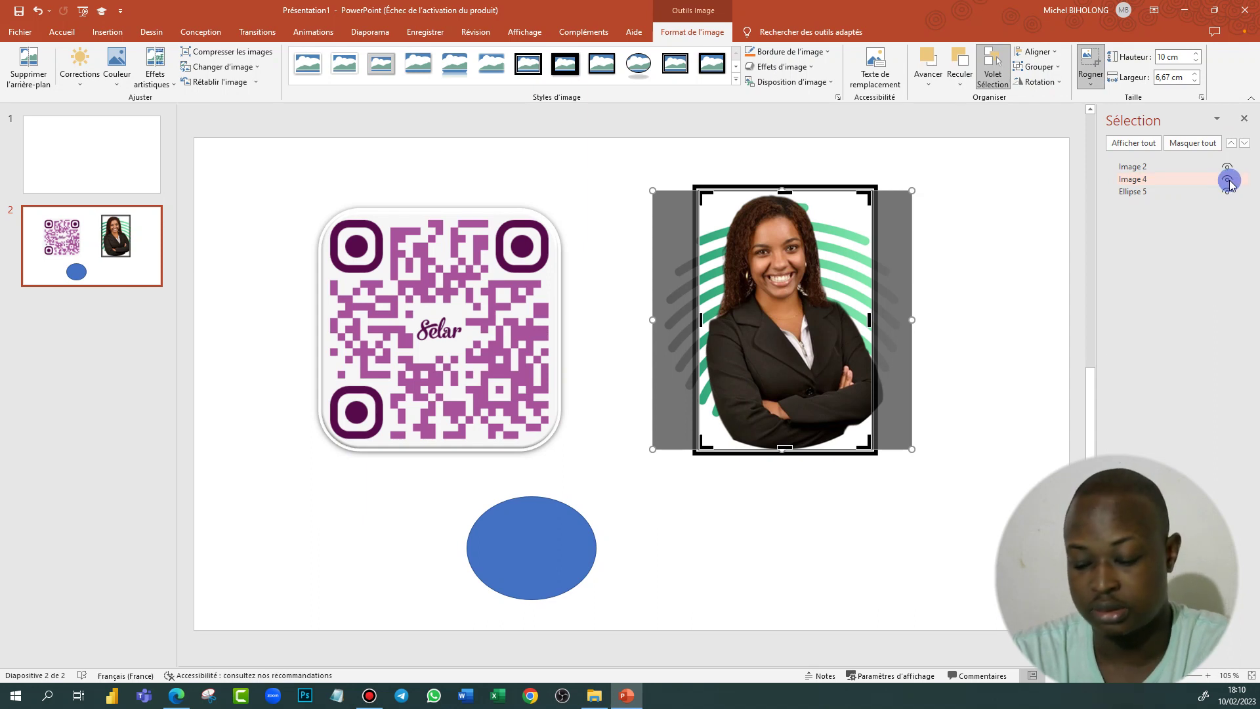
key(ctrl+z)
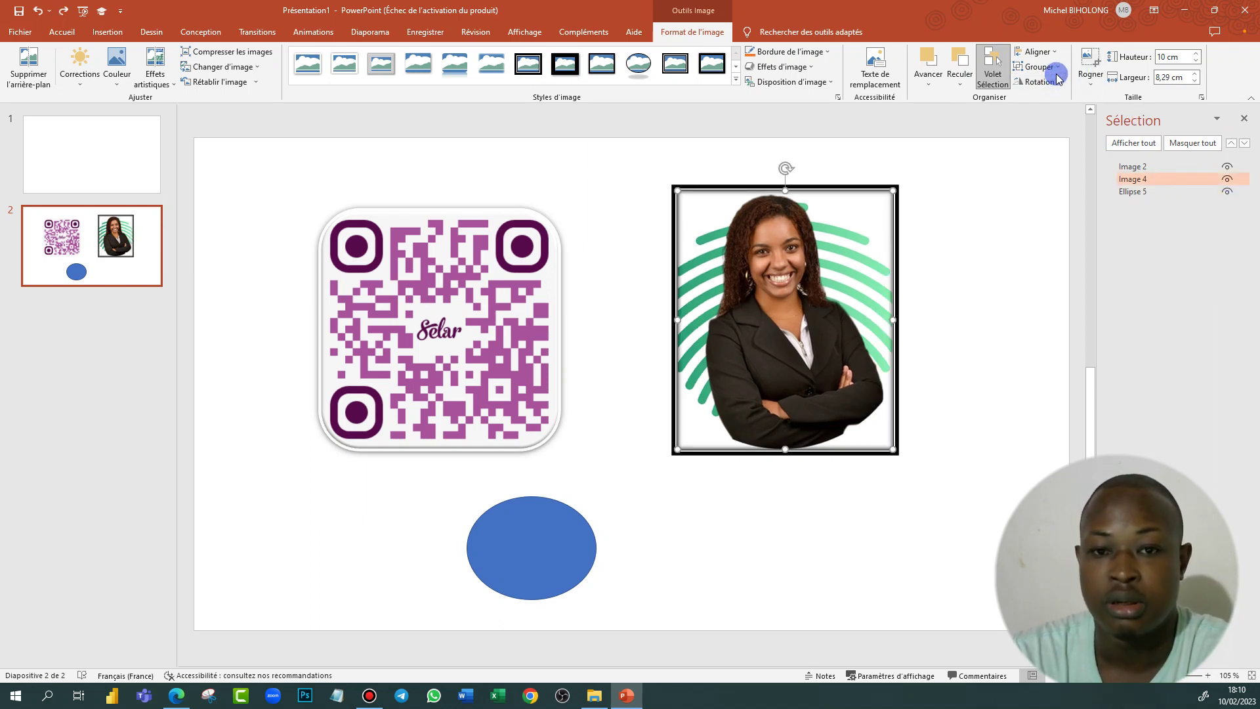
click(1063, 67)
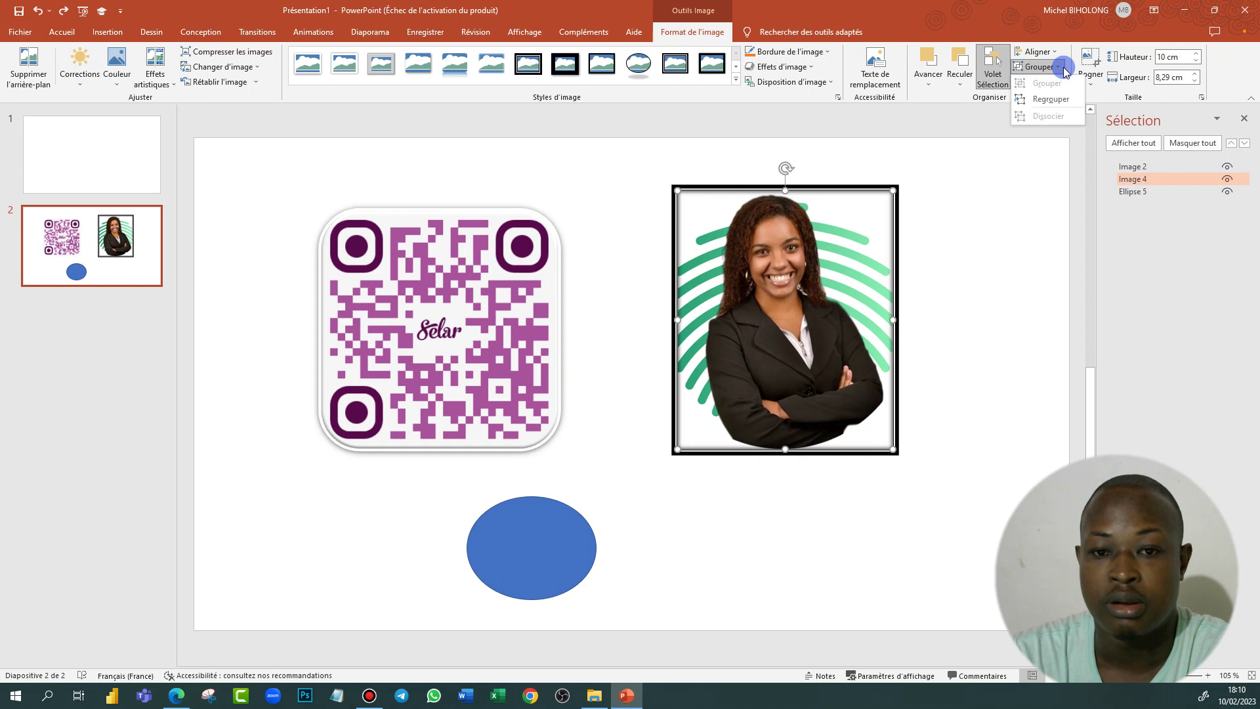
click(1049, 103)
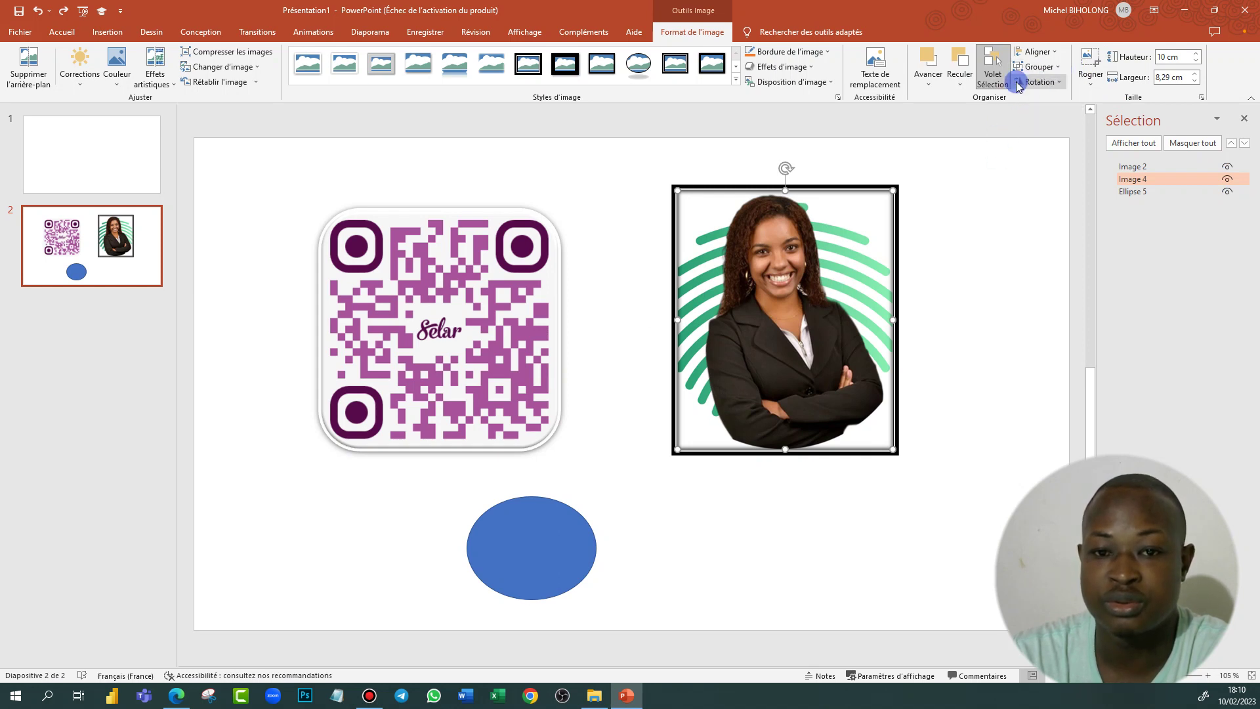
click(1095, 86)
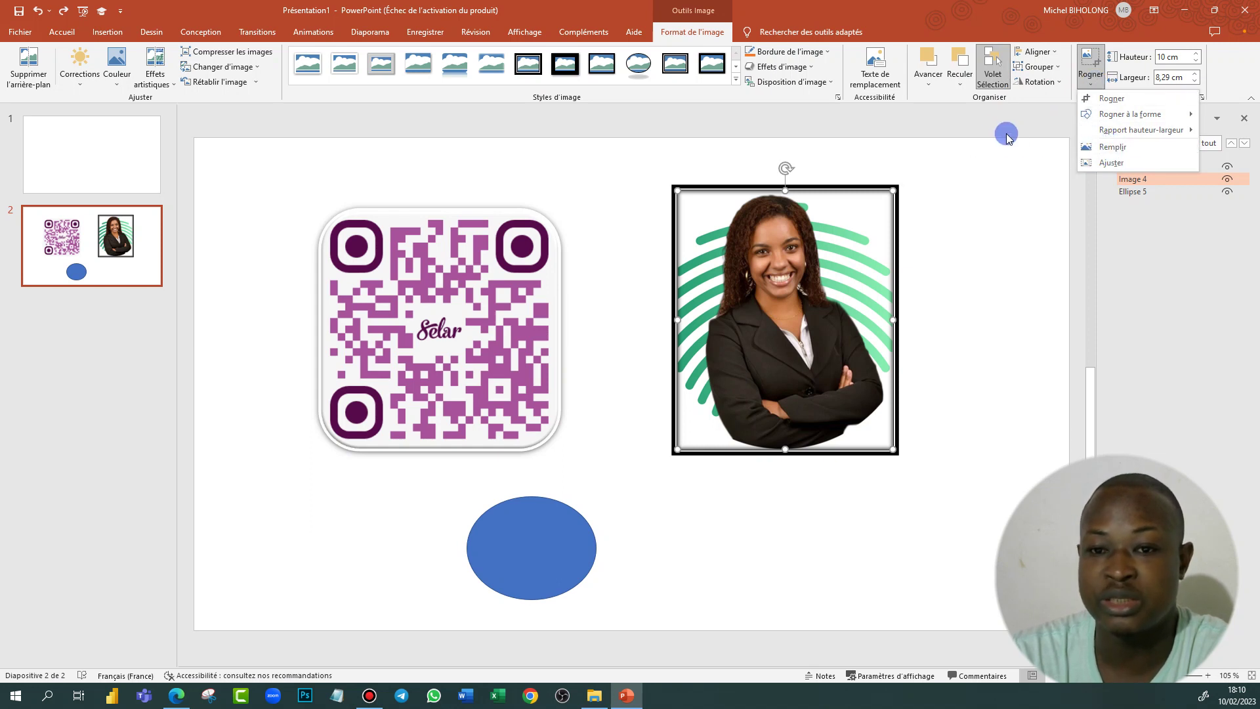
click(994, 129)
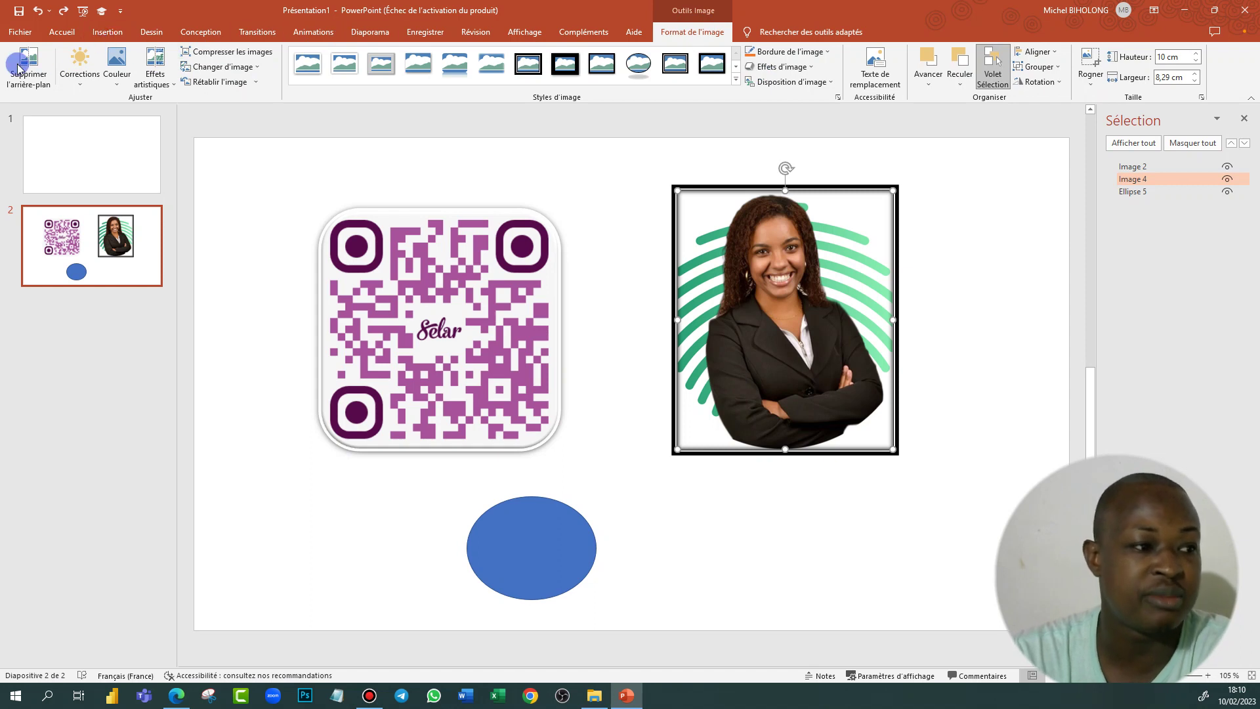
Step: Remove the photo's background and move it, then undo both to keep the green background
click(28, 84)
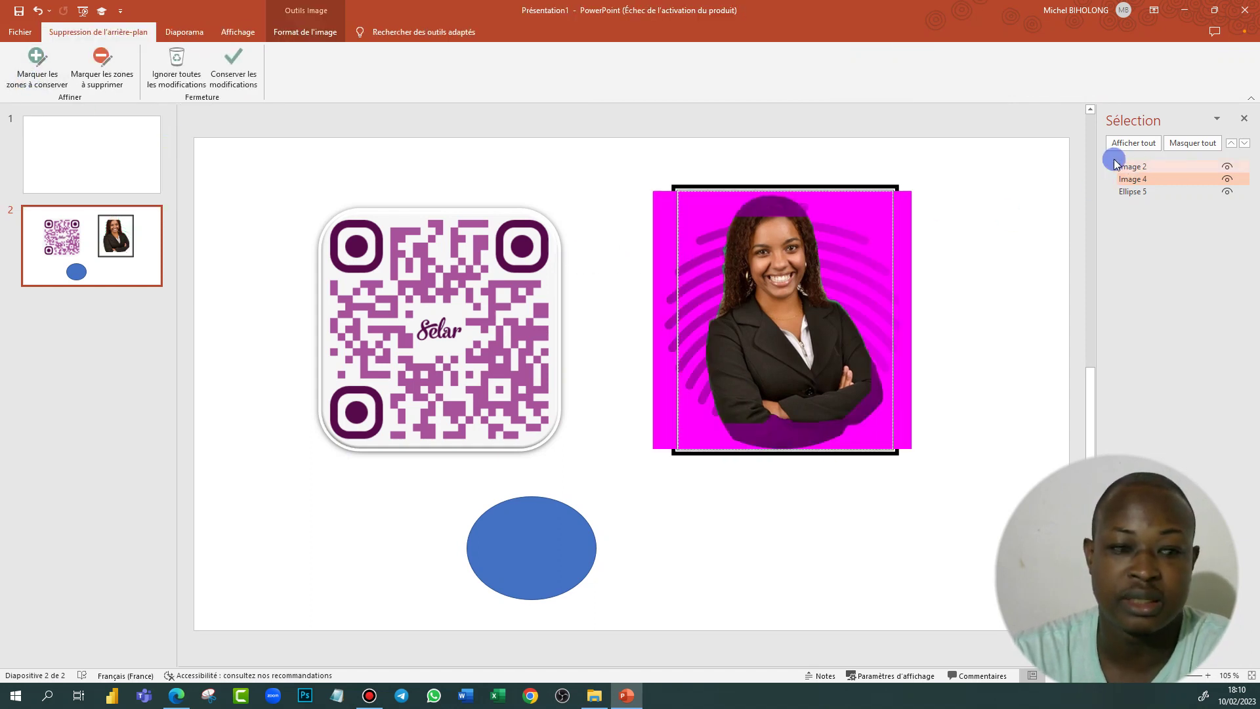
click(231, 73)
mouse_move(776, 360)
mouse_down()
mouse_move(813, 389)
mouse_move(790, 384)
mouse_up()
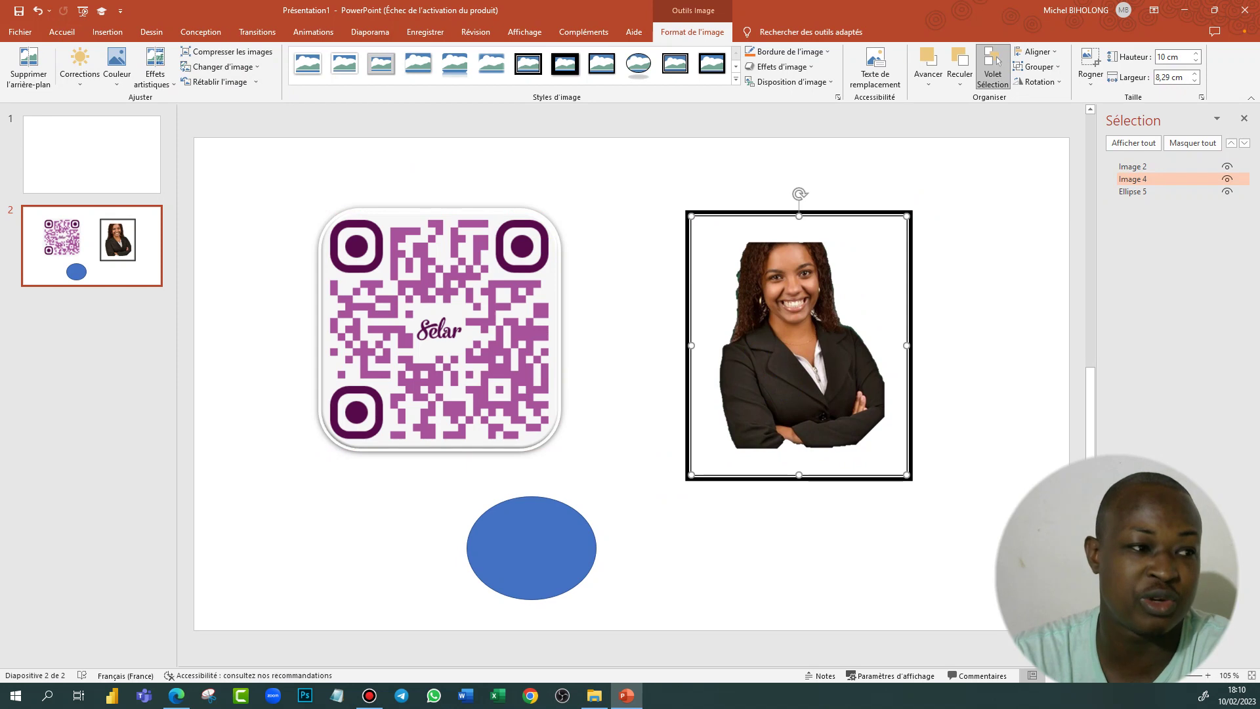
click(38, 10)
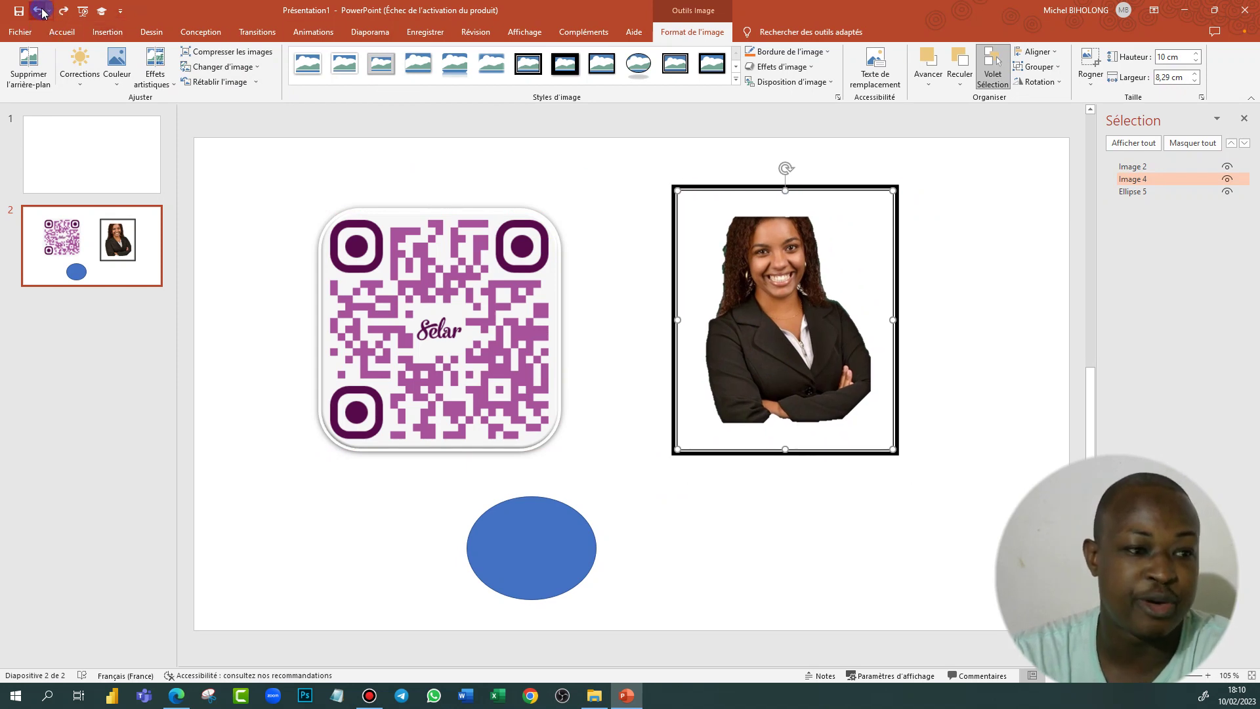
click(39, 10)
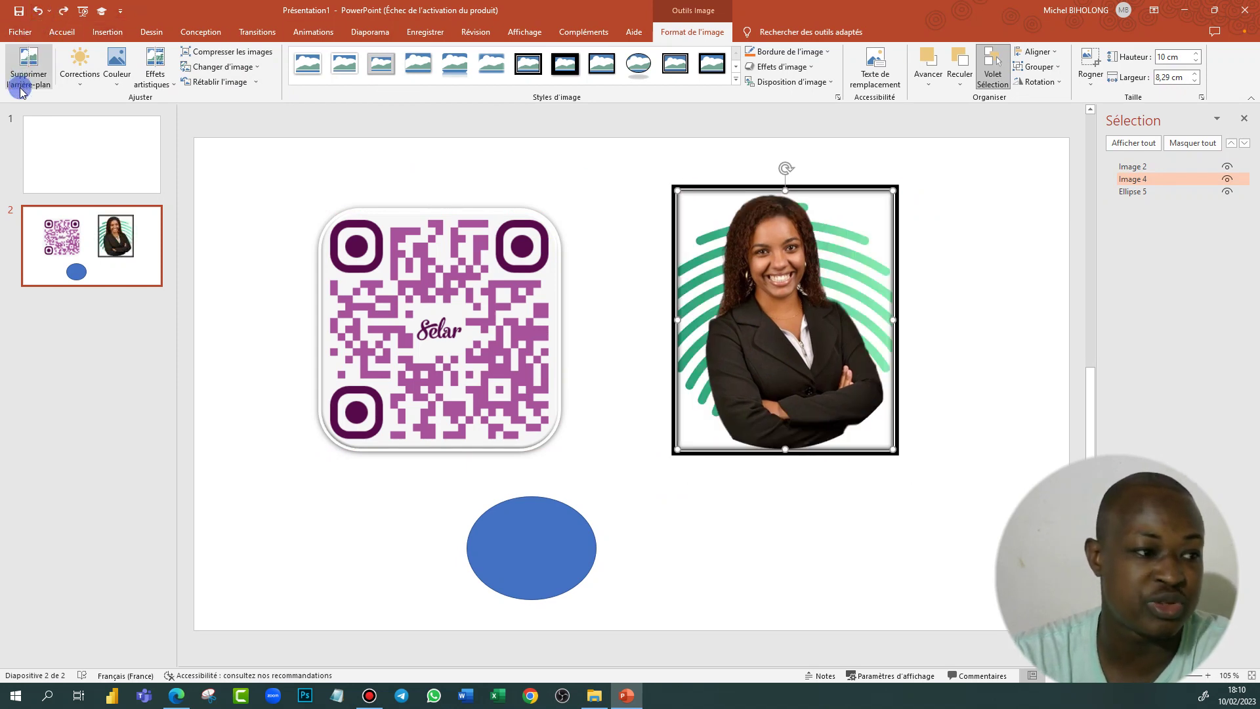
click(80, 77)
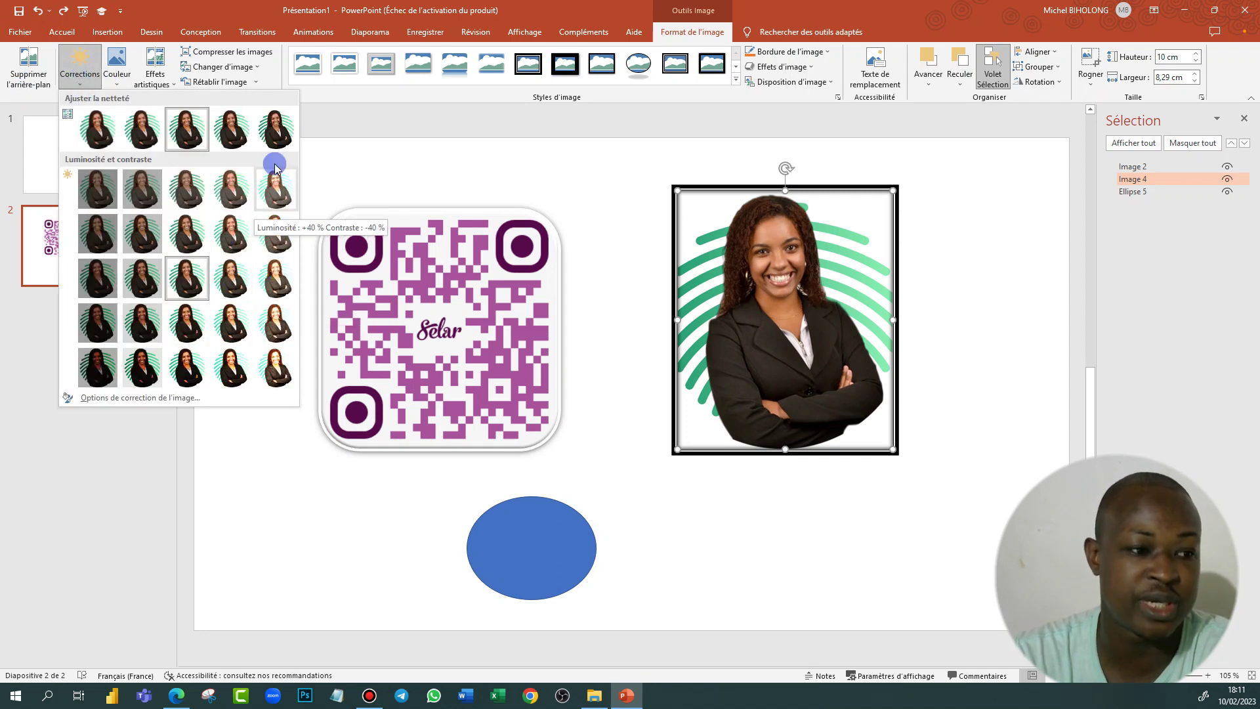
Step: Lower the photo slightly and move the QR code left and down beside it
click(624, 150)
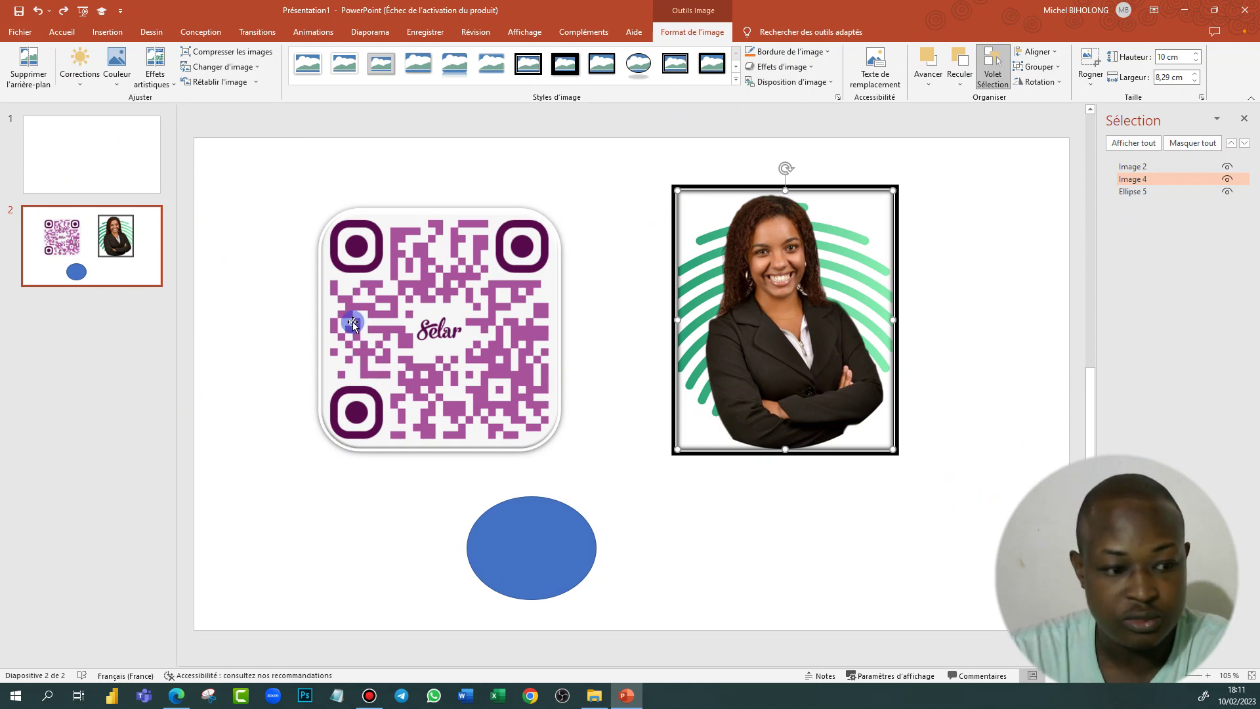
drag(446, 279, 465, 259)
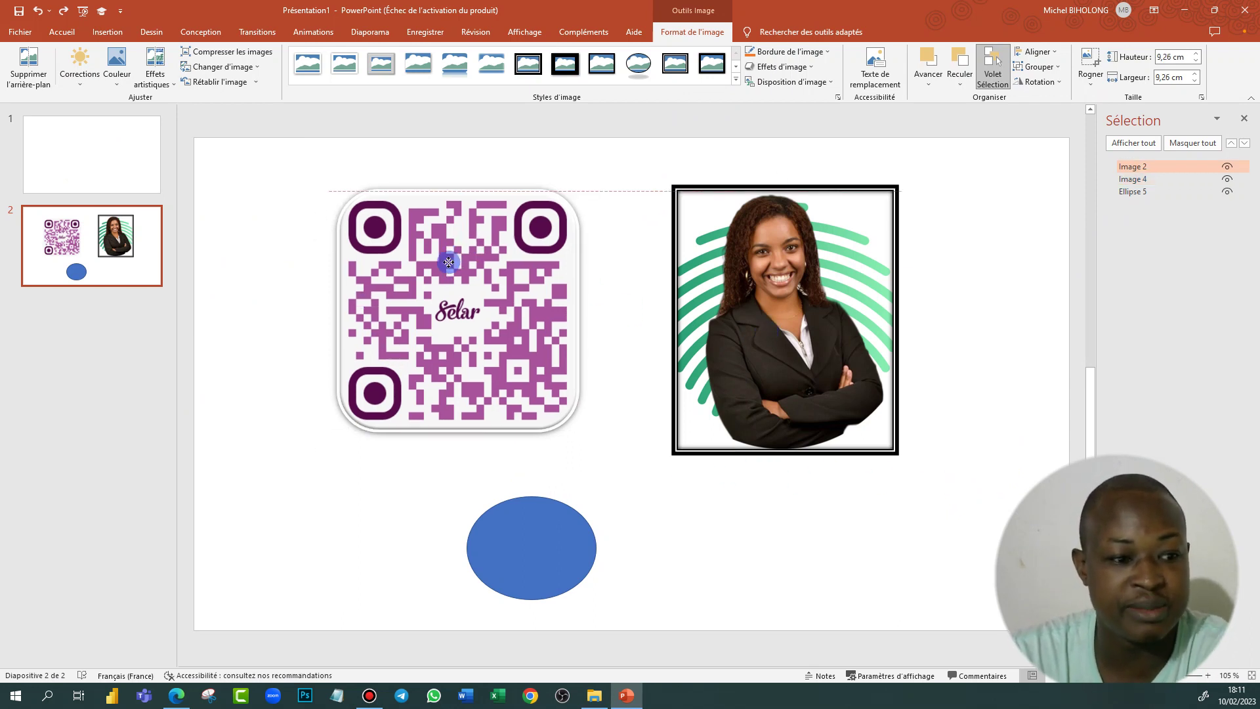
drag(795, 343, 803, 371)
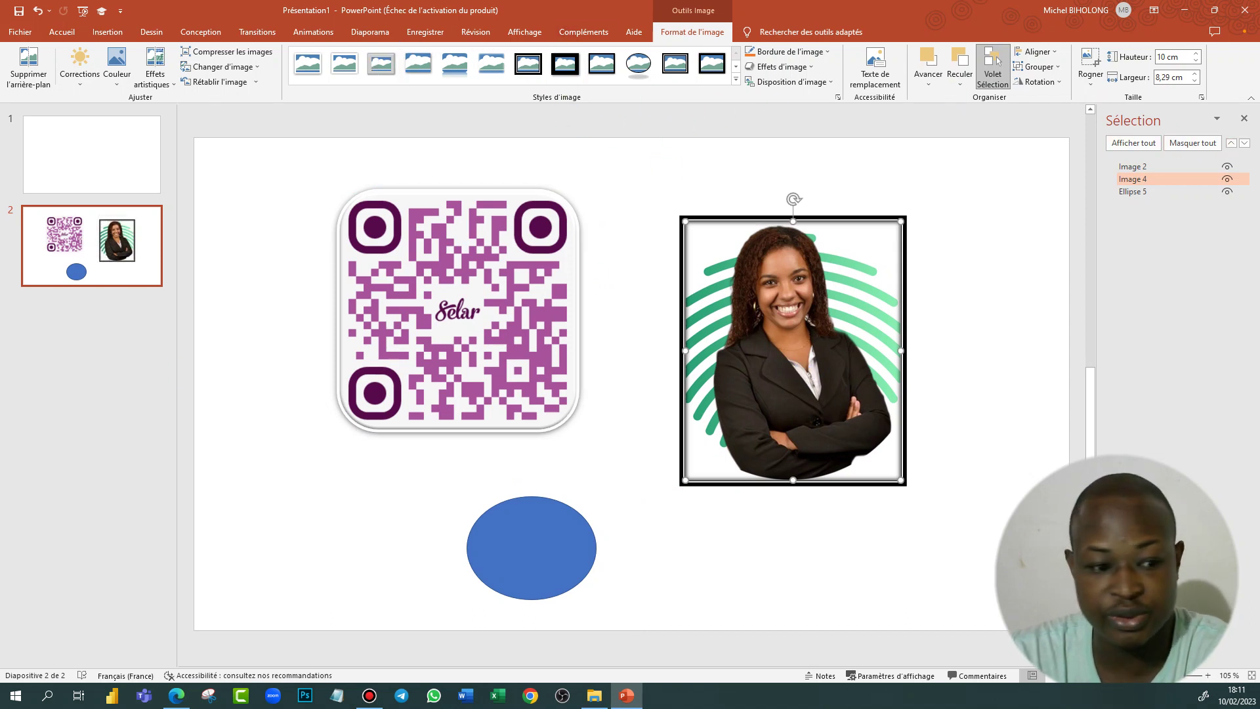
drag(459, 377, 413, 418)
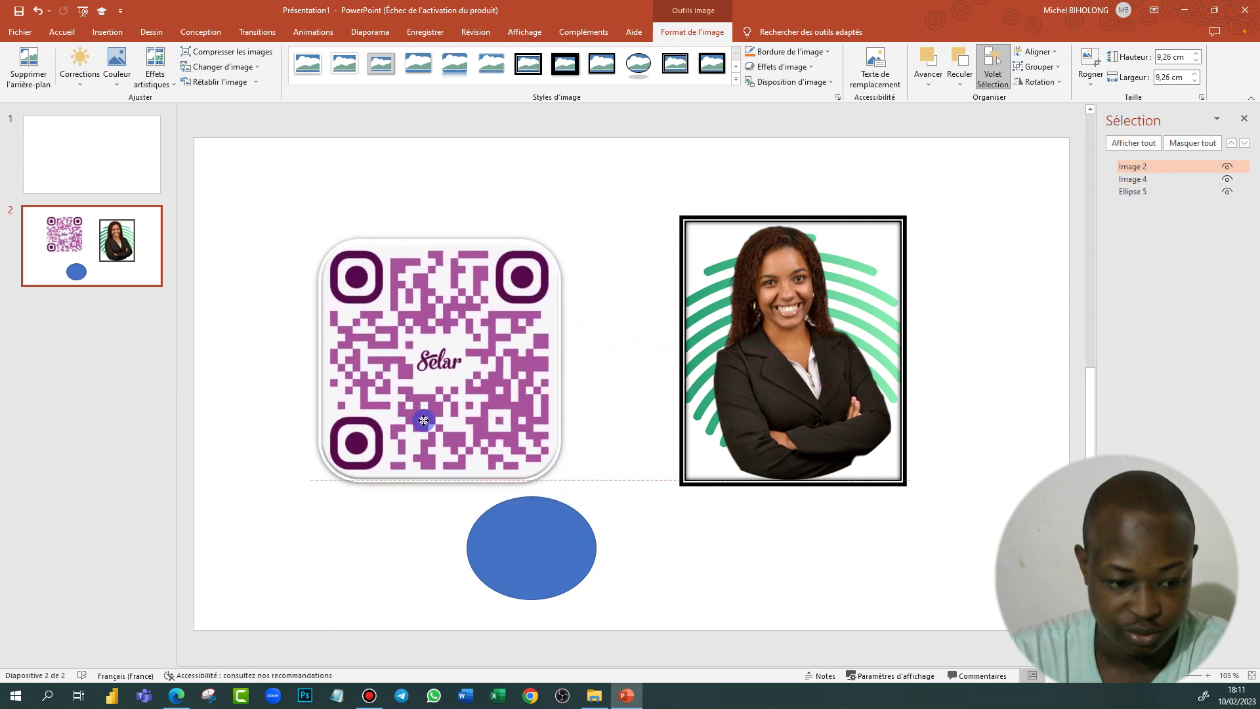